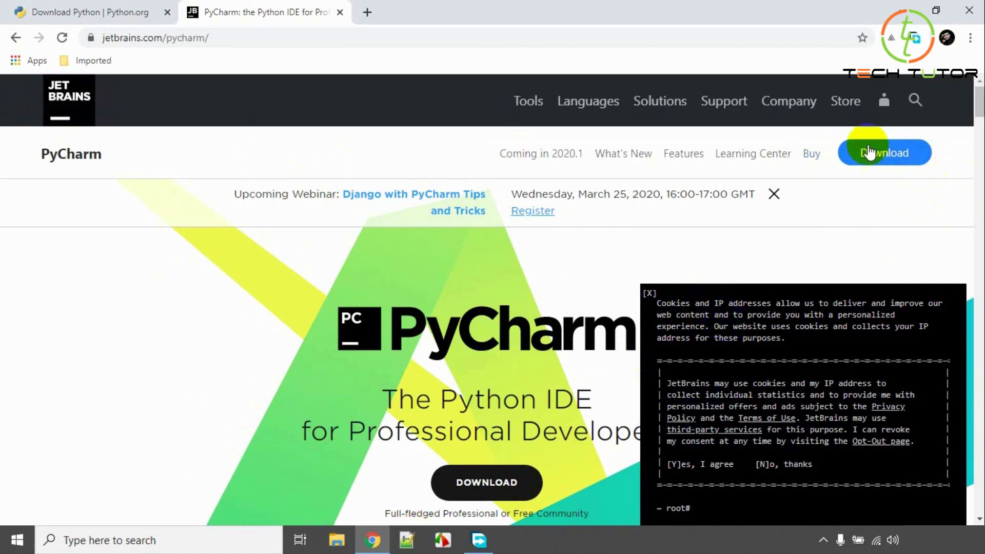
# Start downloading the free PyCharm Community edition for Windows from the JetBrains download page.
pyautogui.click(885, 154)
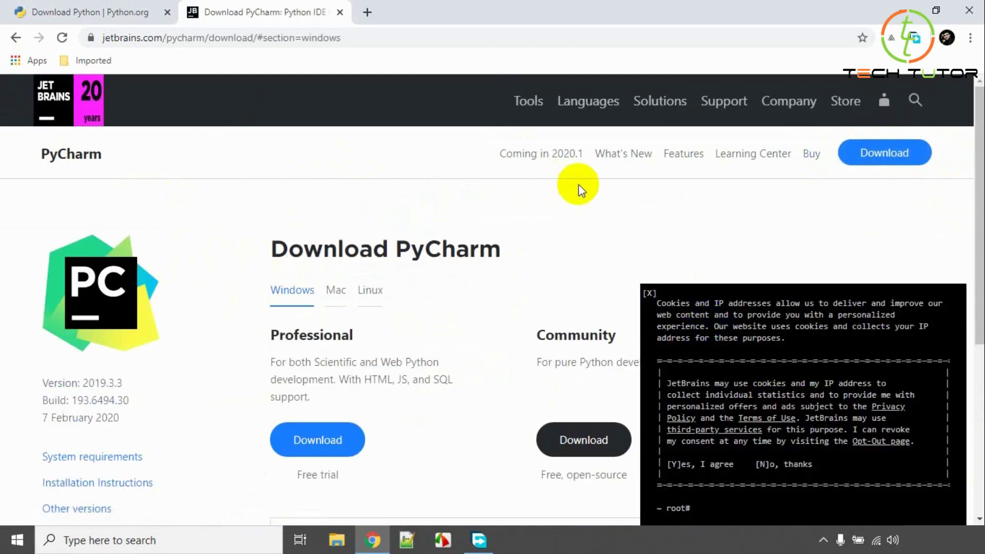
pyautogui.scroll(-3, 579, 207)
pyautogui.scroll(1, 580, 207)
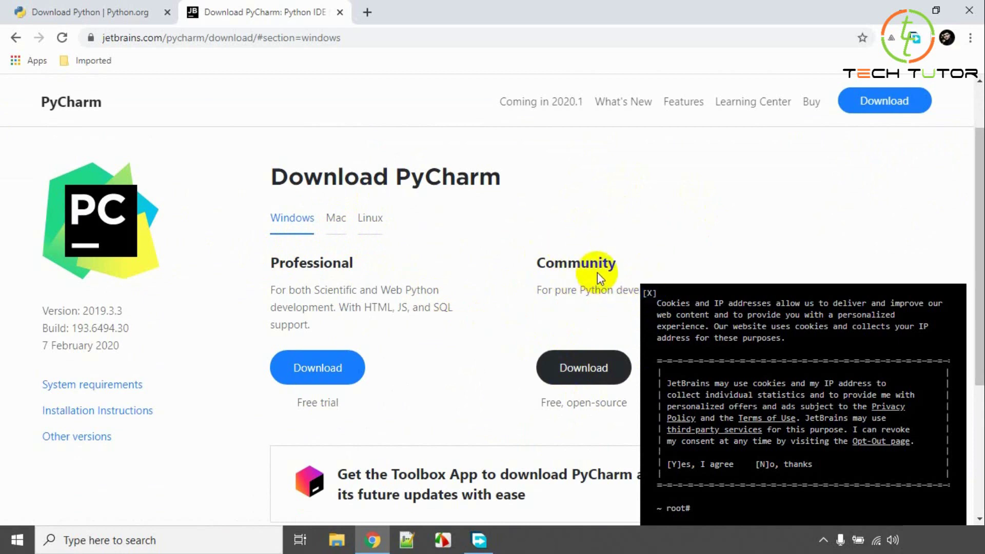
pyautogui.scroll(-3, 597, 272)
pyautogui.scroll(3, 645, 272)
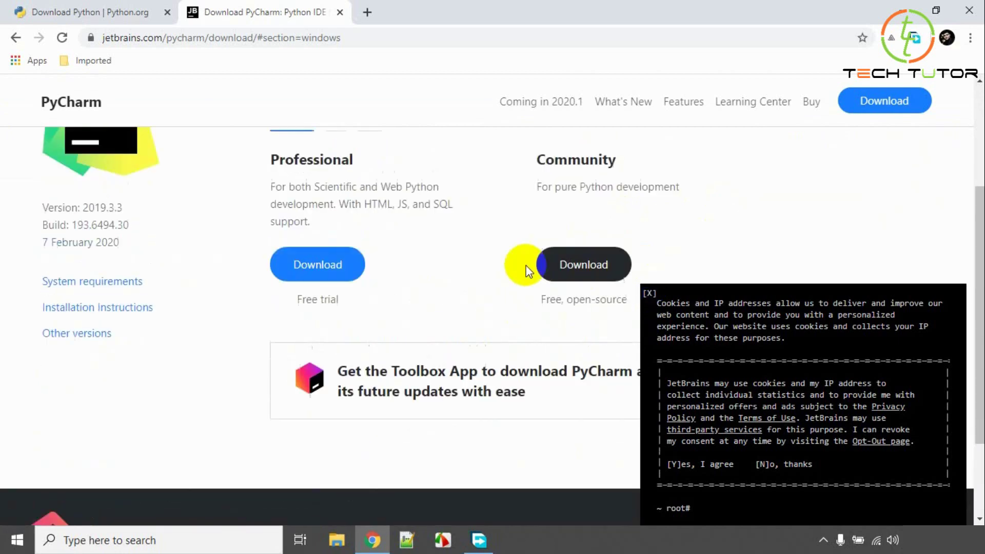
pyautogui.click(577, 369)
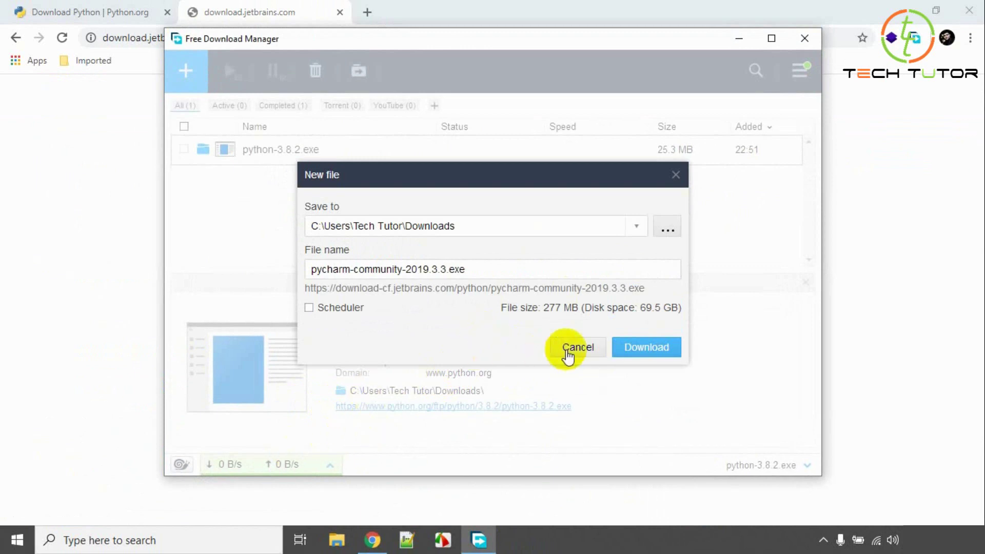
# Save pycharm-community-2019.3.3.exe (277 MB) to Downloads and let it finish with Chrome minimized.
pyautogui.click(648, 348)
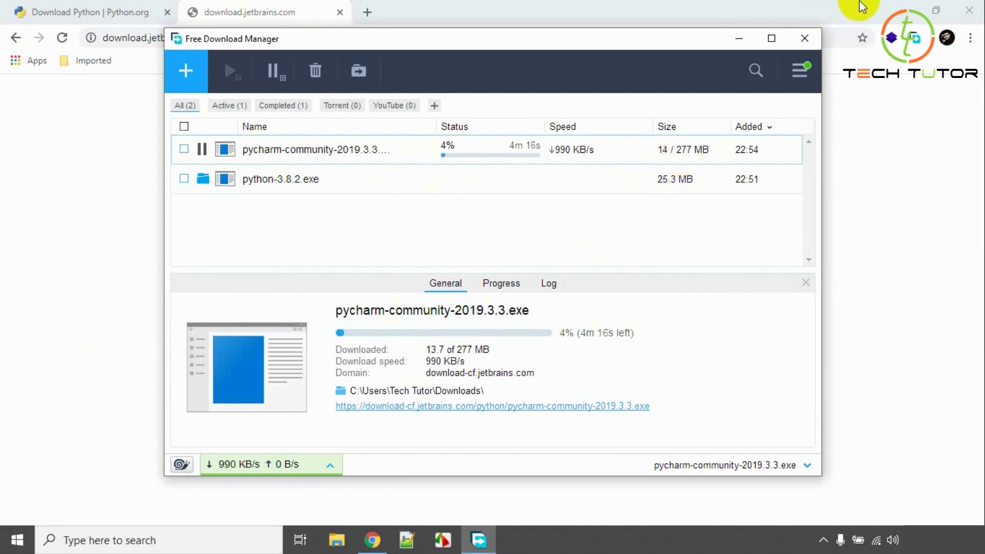
pyautogui.click(901, 15)
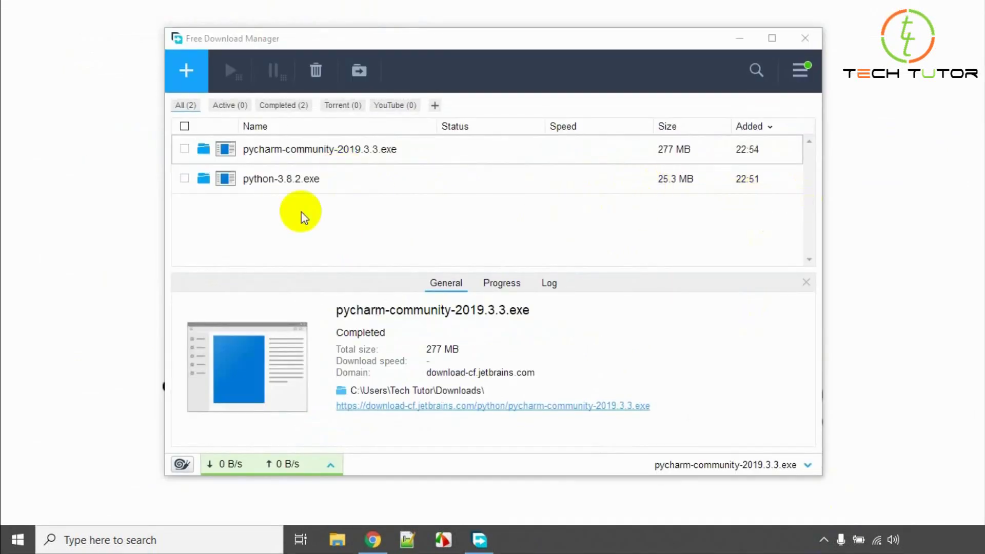
# Launch the python-3.8.2 installer from the Downloads folder in File Explorer.
pyautogui.click(338, 537)
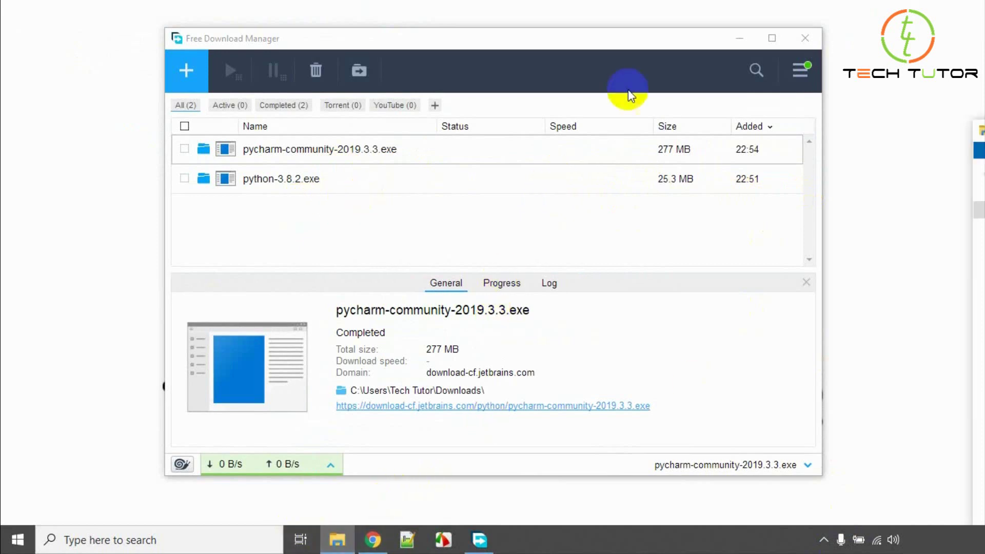
pyautogui.click(366, 176)
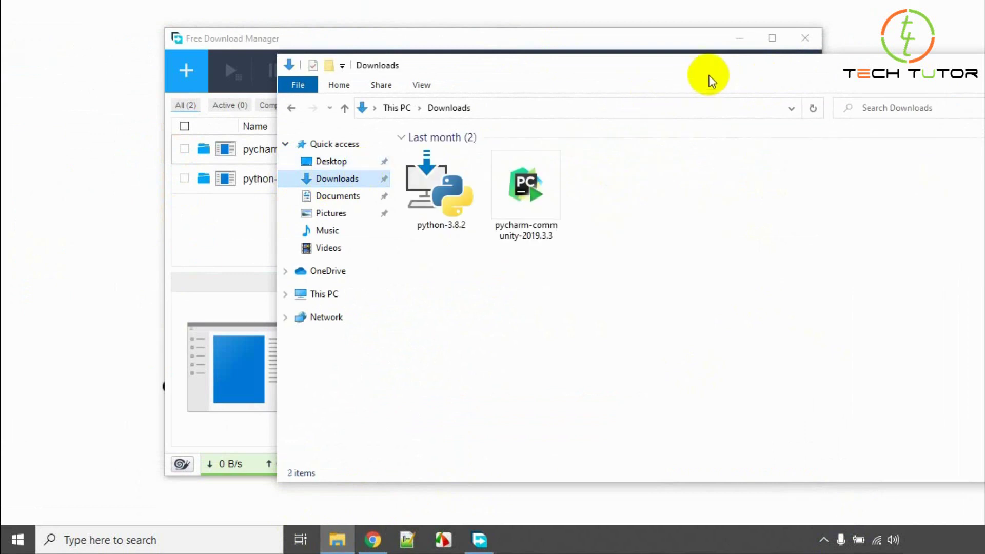
pyautogui.moveTo(710, 72); pyautogui.dragTo(582, 55)
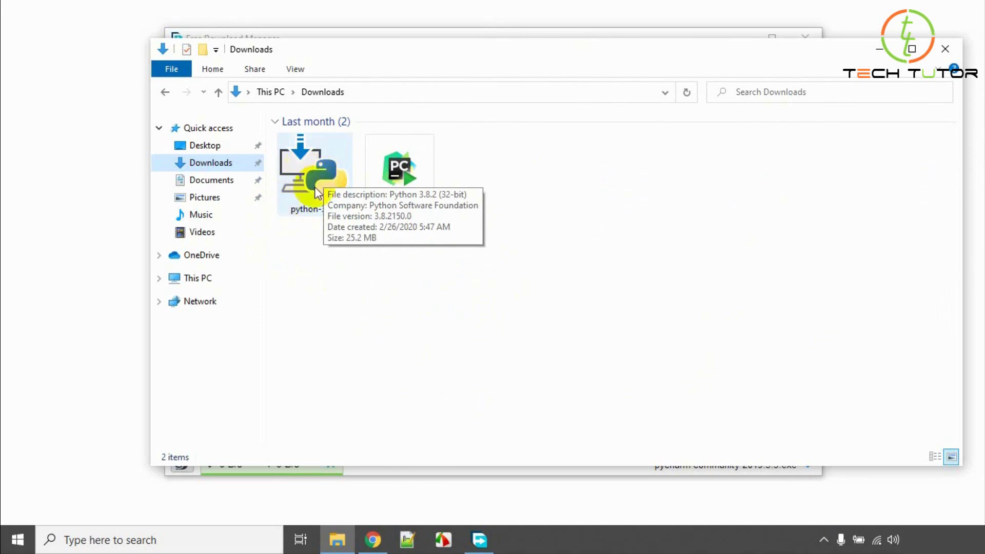
pyautogui.doubleClick(303, 170)
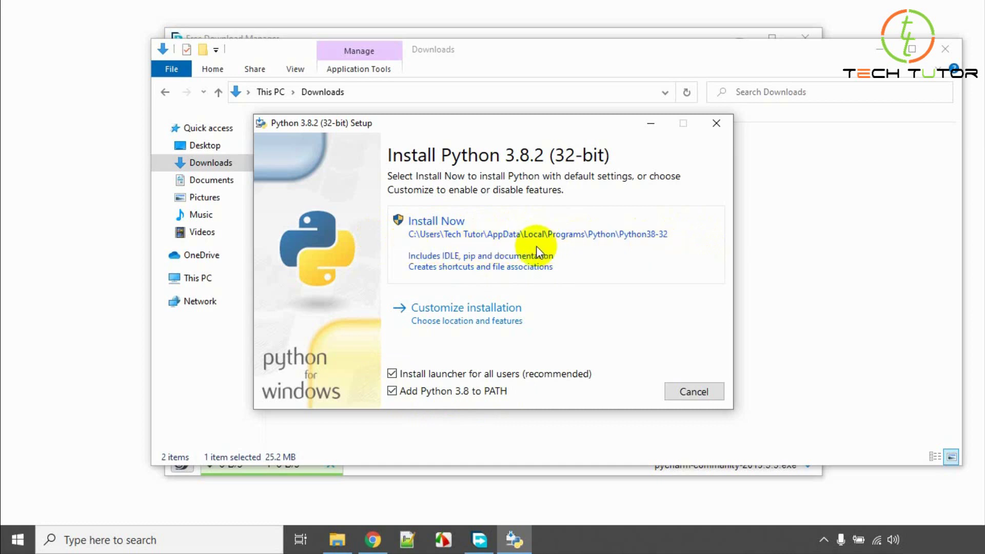
# Install Python 3.8.2 with default settings, then close the setup and minimize File Explorer.
pyautogui.click(433, 221)
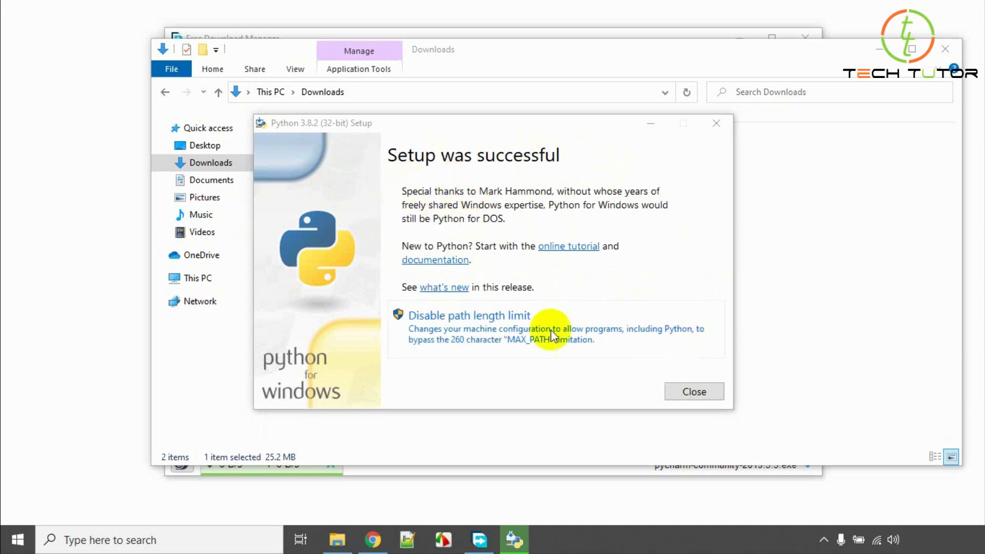
pyautogui.click(701, 394)
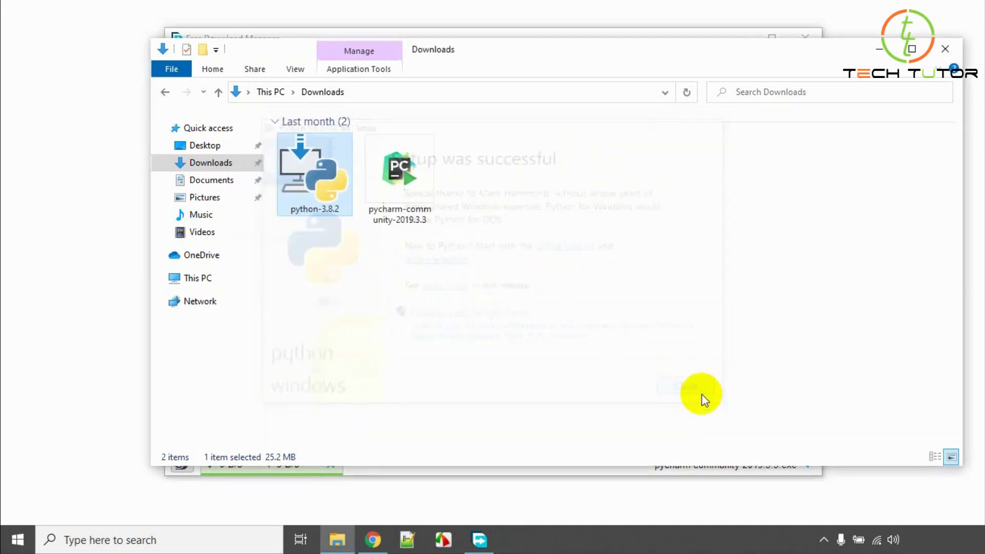
pyautogui.click(872, 49)
# Search Windows for 'comand' and open the Command Prompt result.
pyautogui.click(744, 38)
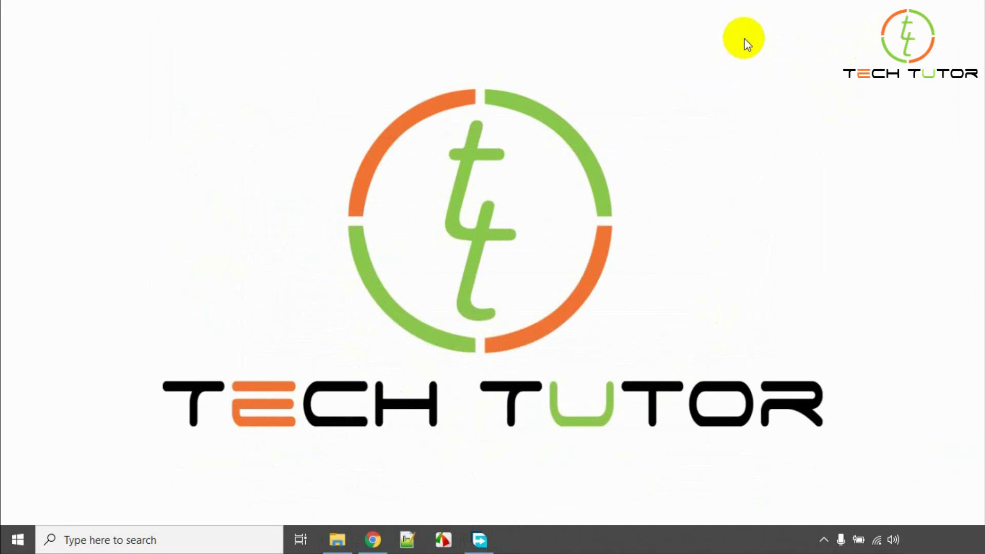
pyautogui.click(180, 543)
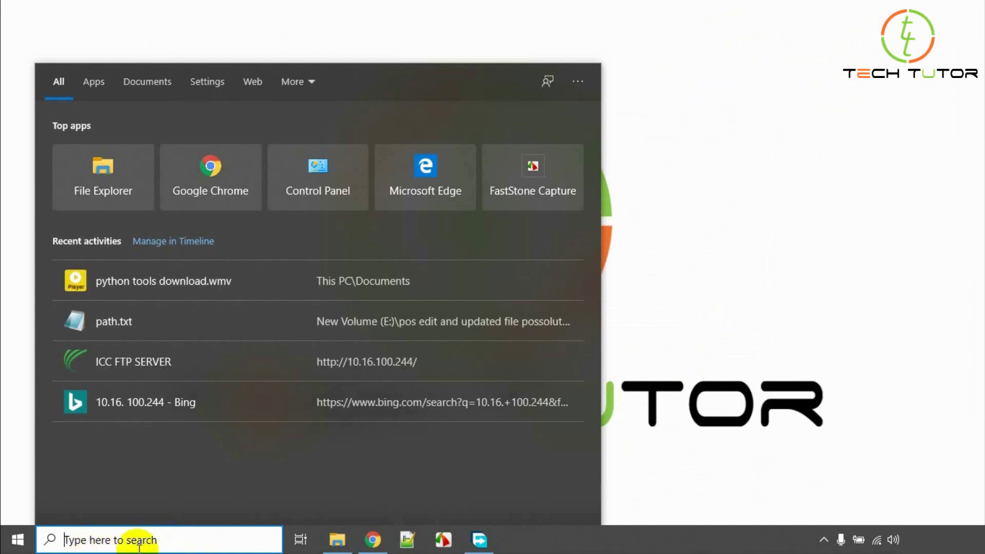
pyautogui.write('coma')
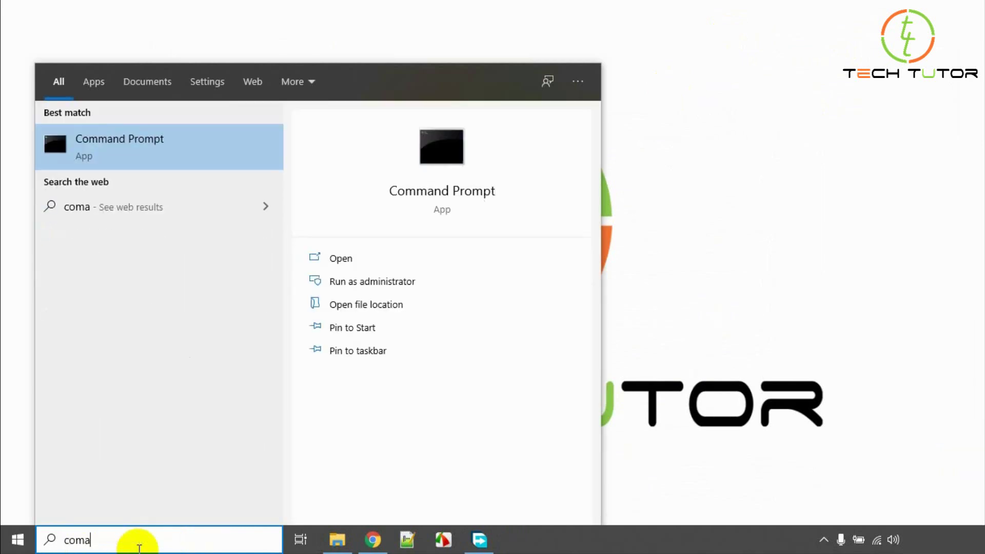
pyautogui.write('nd')
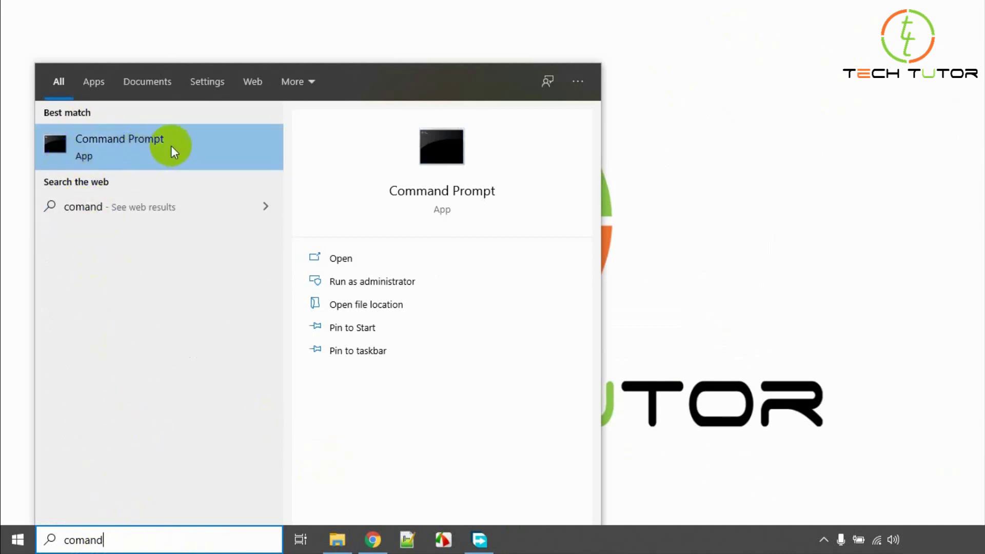
pyautogui.click(352, 261)
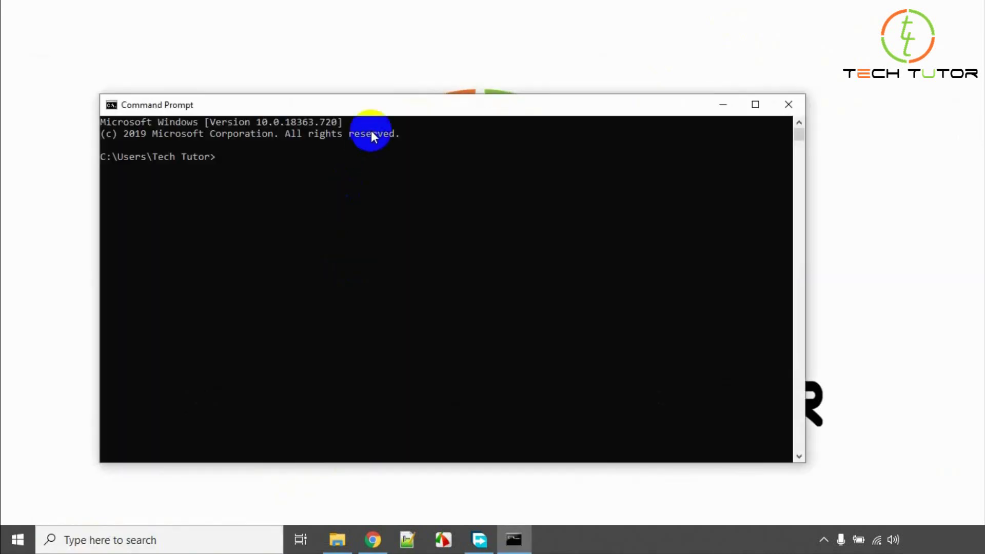
# Run python in Command Prompt to show the Python 3.8.2 banner and >>> prompt.
pyautogui.moveTo(432, 109); pyautogui.dragTo(480, 18)
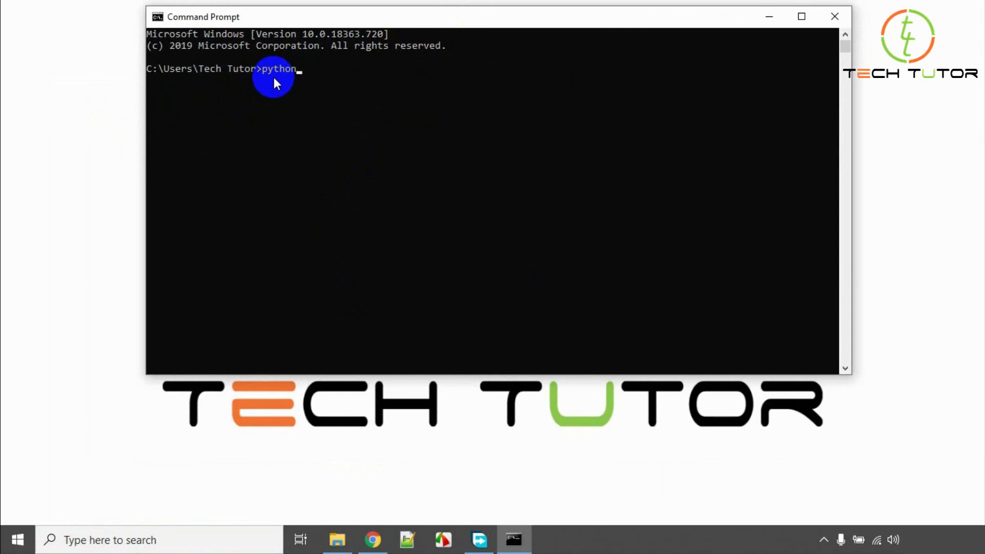
pyautogui.press('Return')
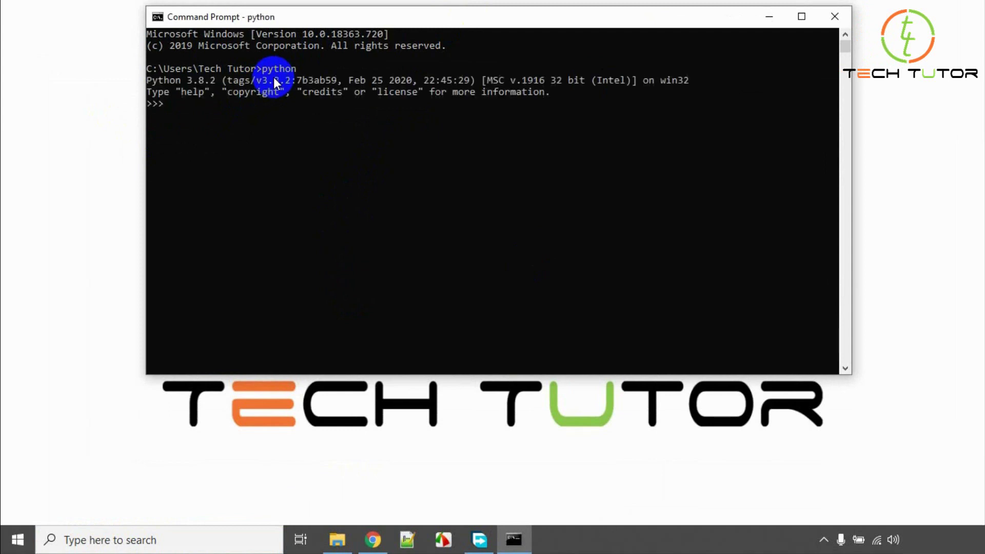
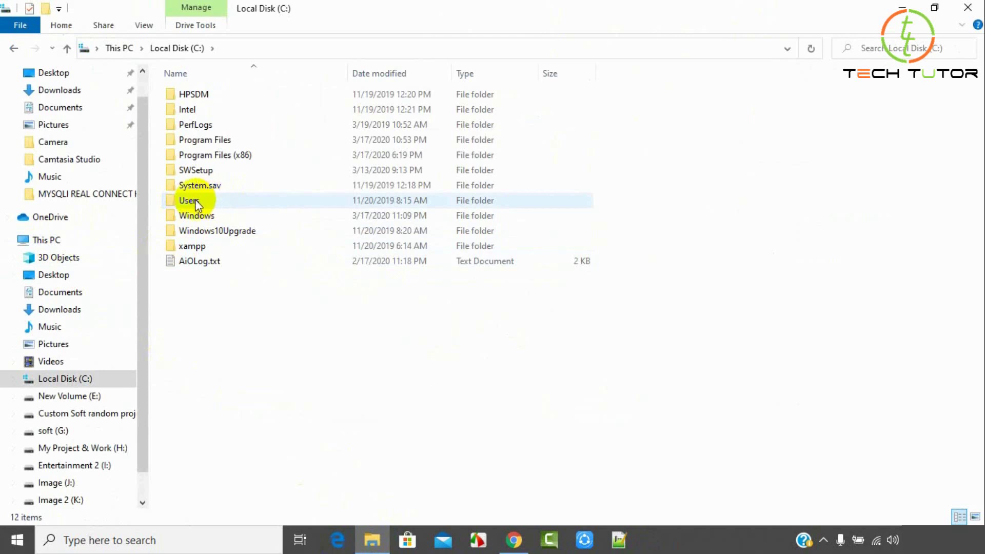
# Open C:\Users and then the user profile folder with Desktop, Documents and Downloads.
pyautogui.click(204, 198)
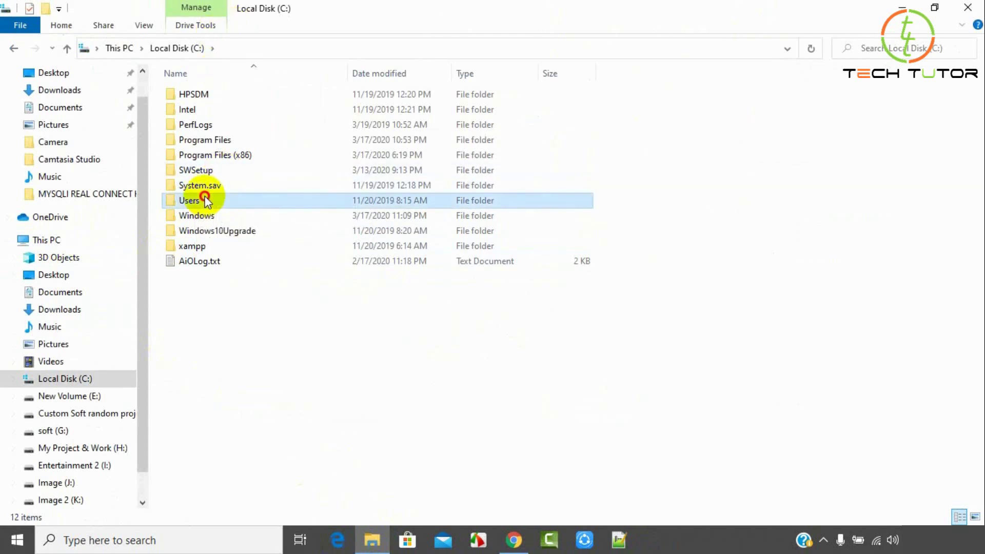
pyautogui.doubleClick(205, 199)
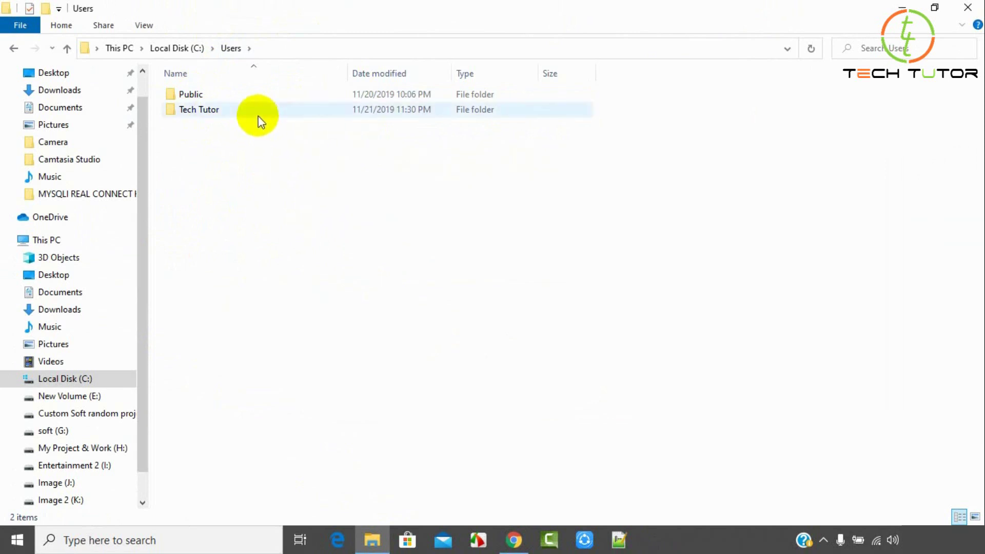
pyautogui.doubleClick(199, 106)
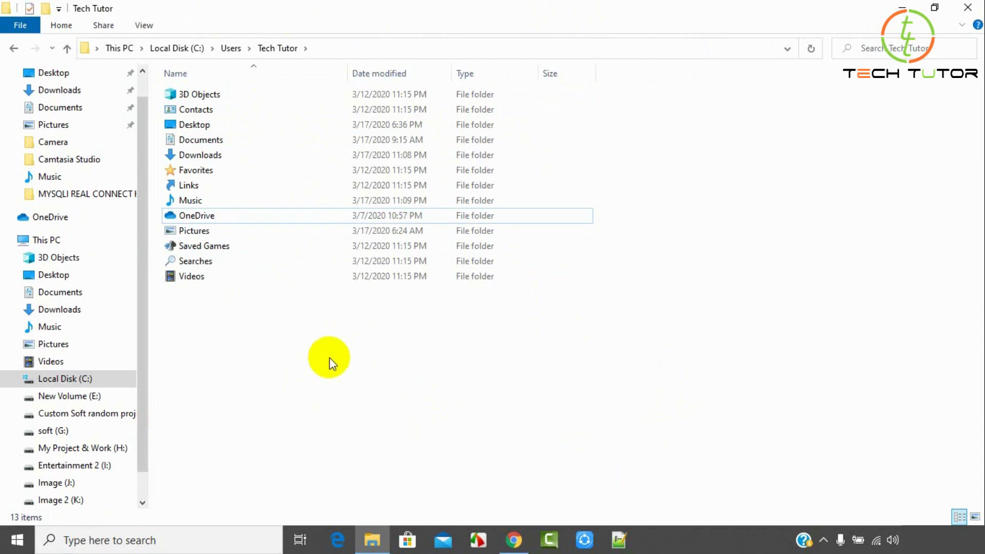
# Show hidden items in File Explorer and open AppData, then Local.
pyautogui.click(144, 28)
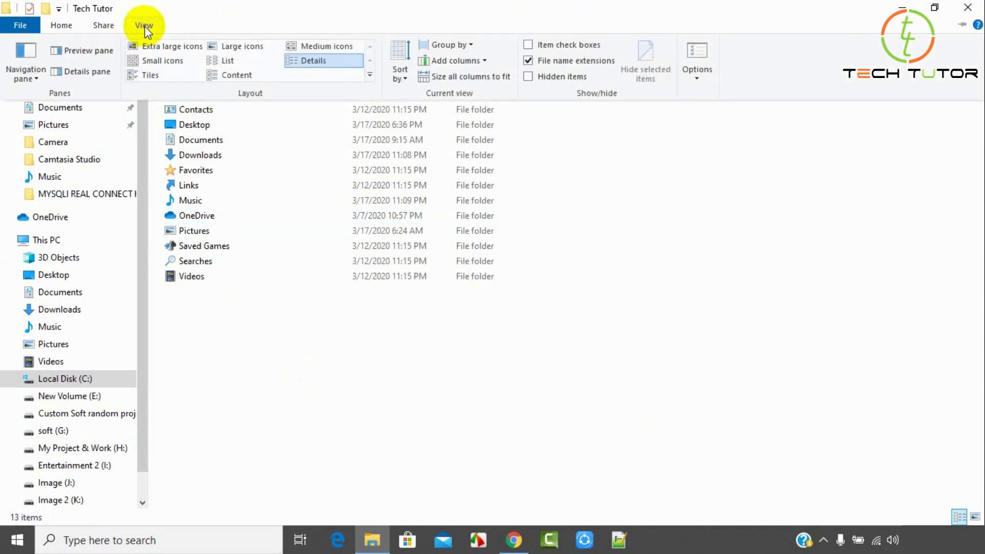
pyautogui.click(527, 78)
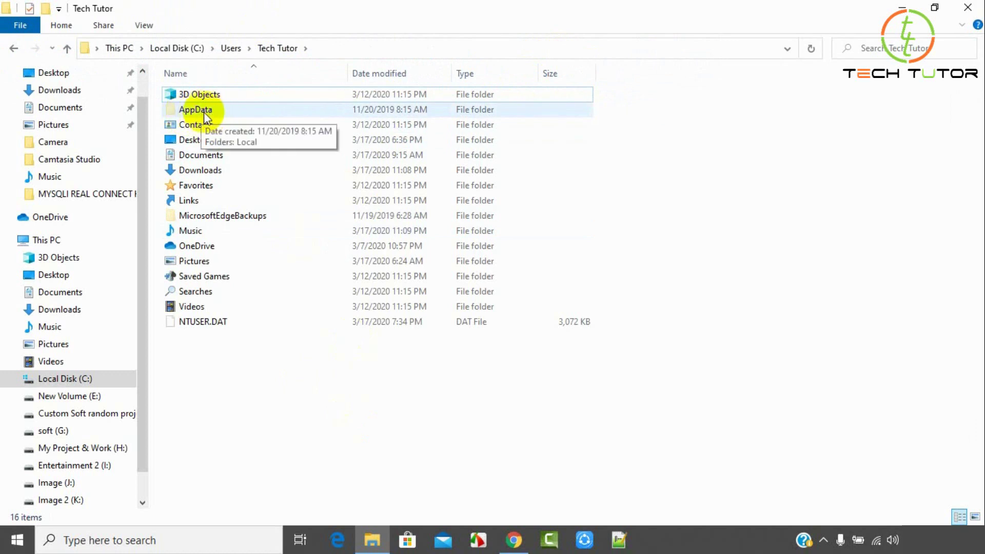
pyautogui.doubleClick(204, 112)
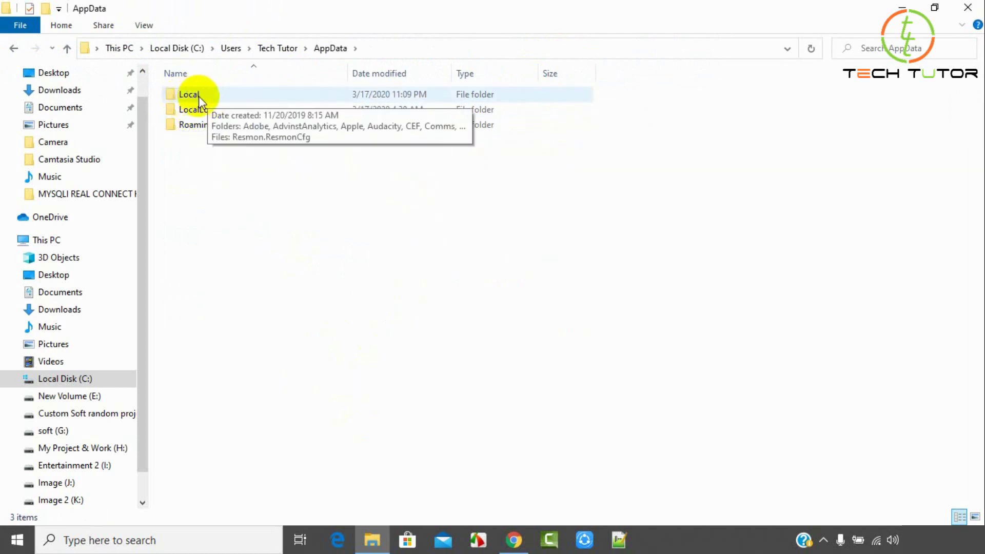
pyautogui.doubleClick(198, 97)
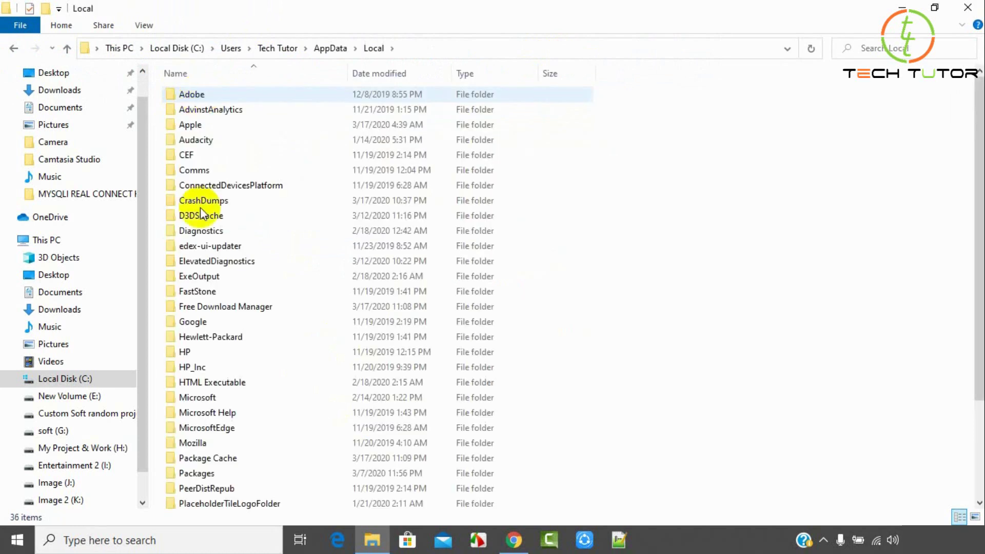
# Go through Programs and Python into the Python38-32 folder.
pyautogui.click(190, 129)
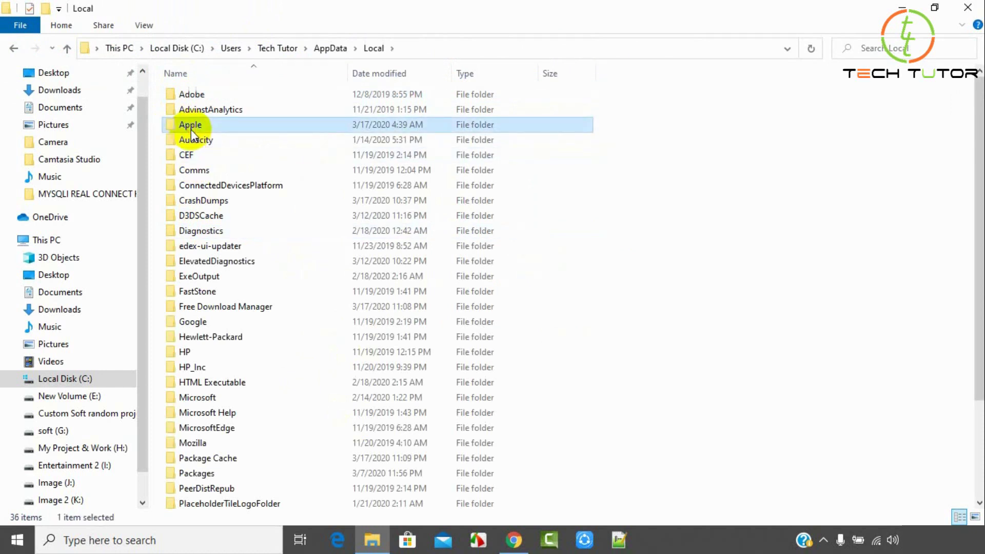
pyautogui.press('p')
pyautogui.press('p')
pyautogui.press('p')
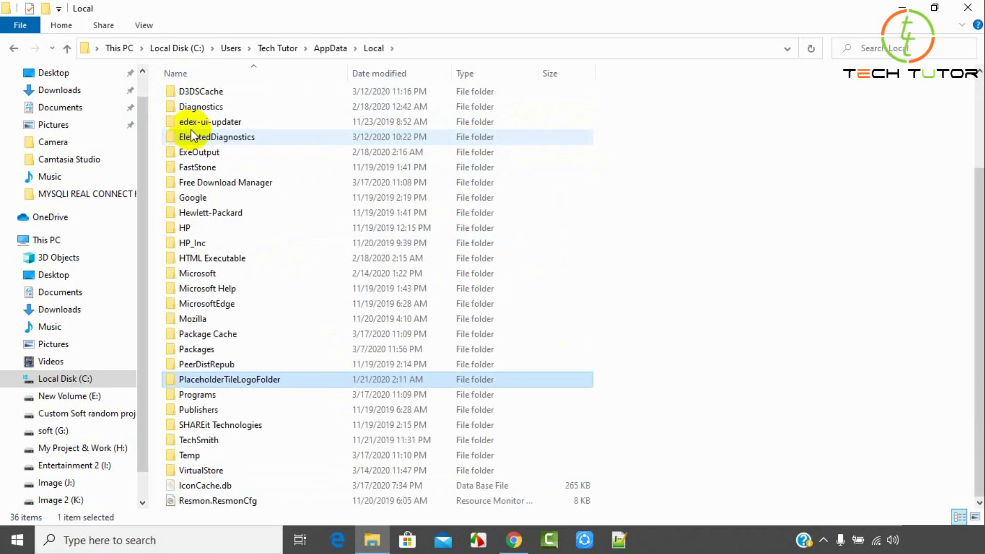
pyautogui.click(201, 396)
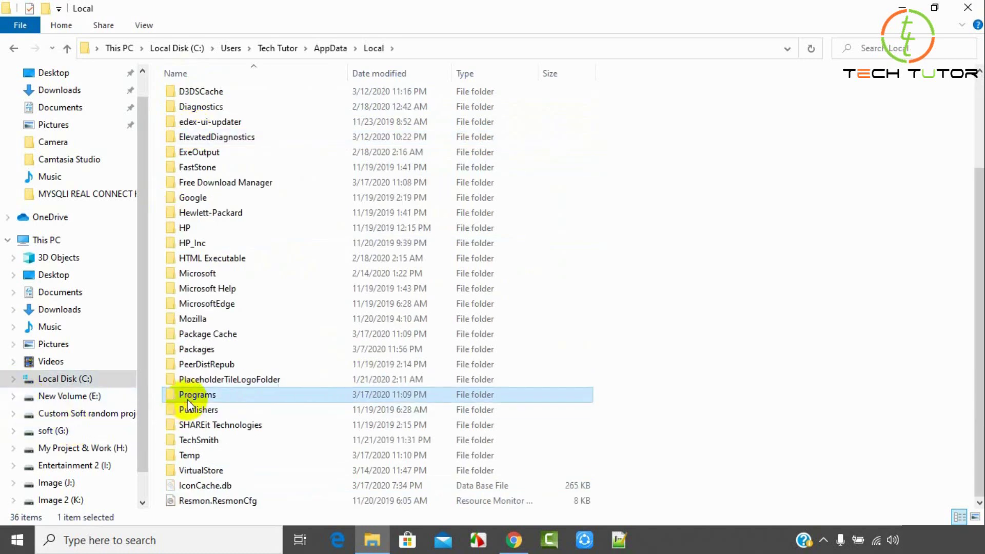
pyautogui.doubleClick(249, 399)
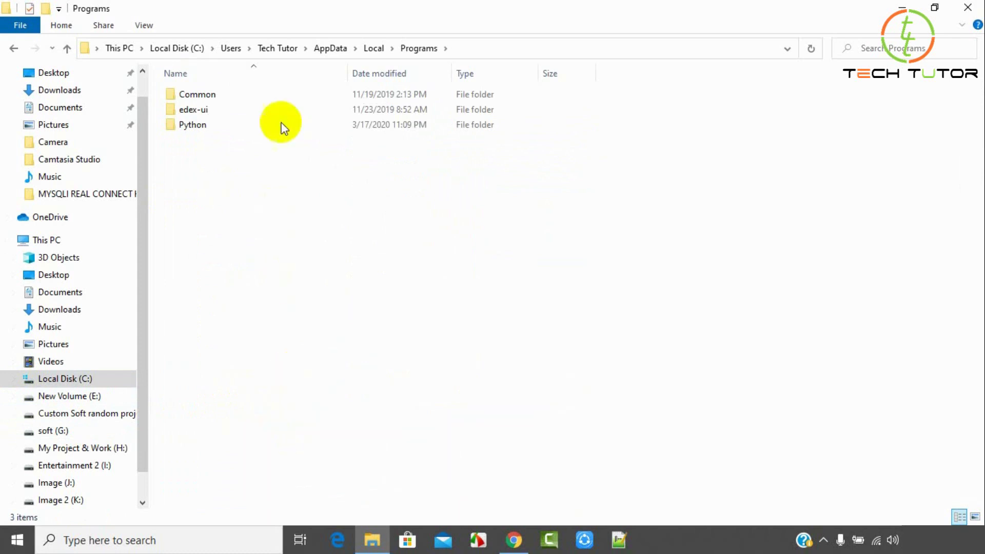
pyautogui.click(208, 127)
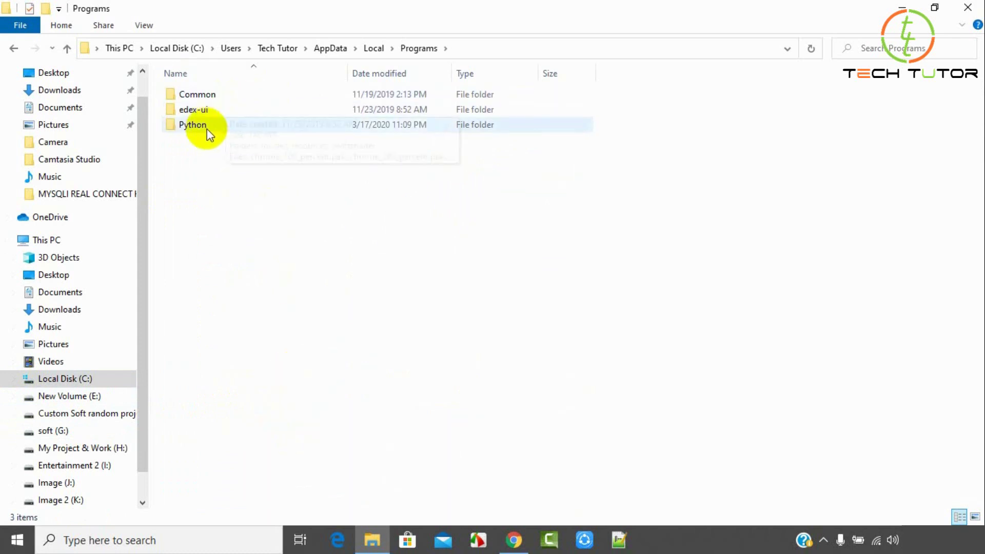
pyautogui.doubleClick(241, 130)
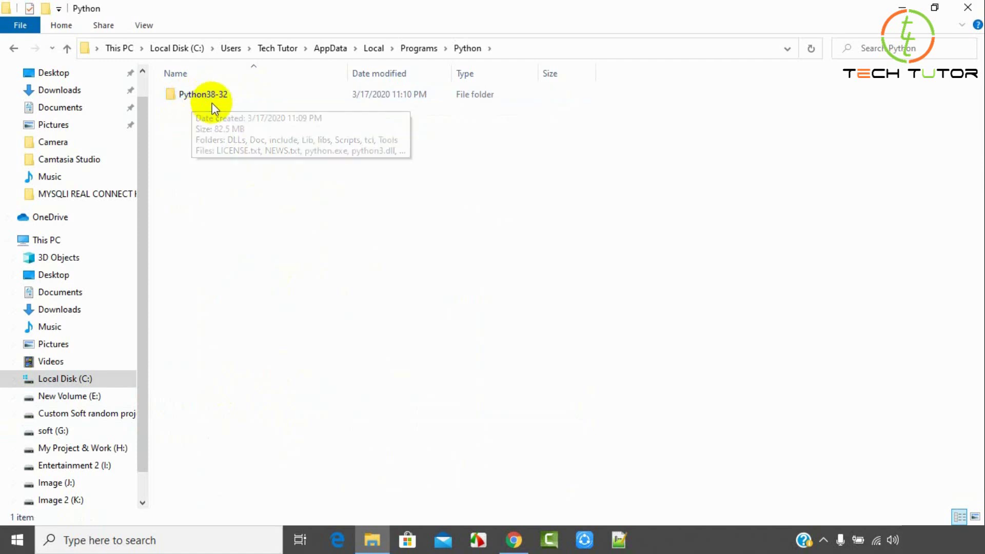
pyautogui.click(225, 107)
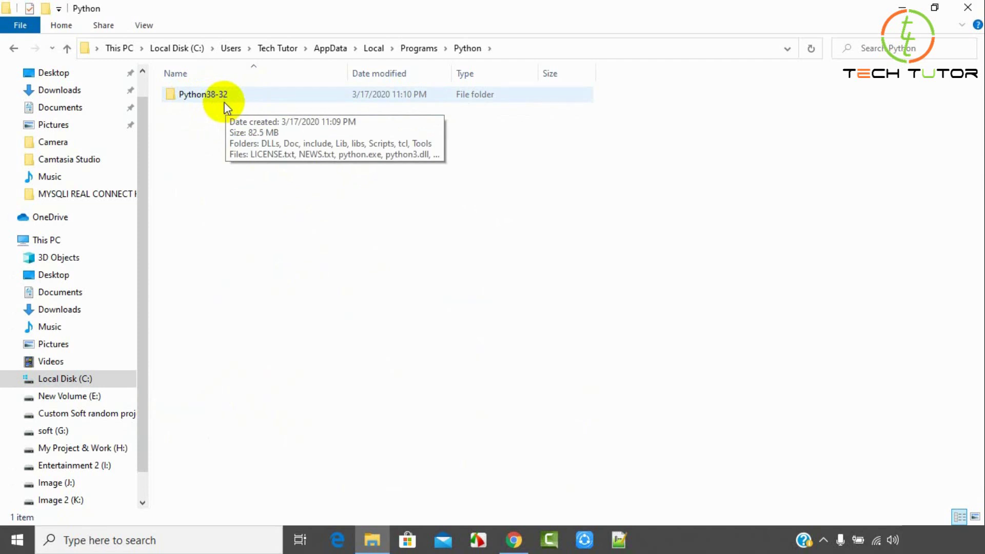
pyautogui.doubleClick(215, 100)
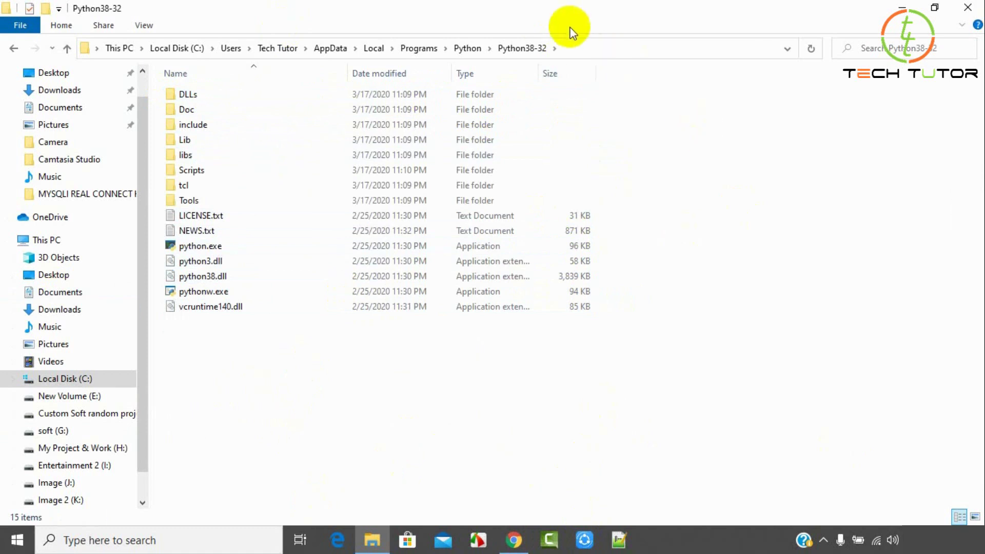
pyautogui.click(580, 50)
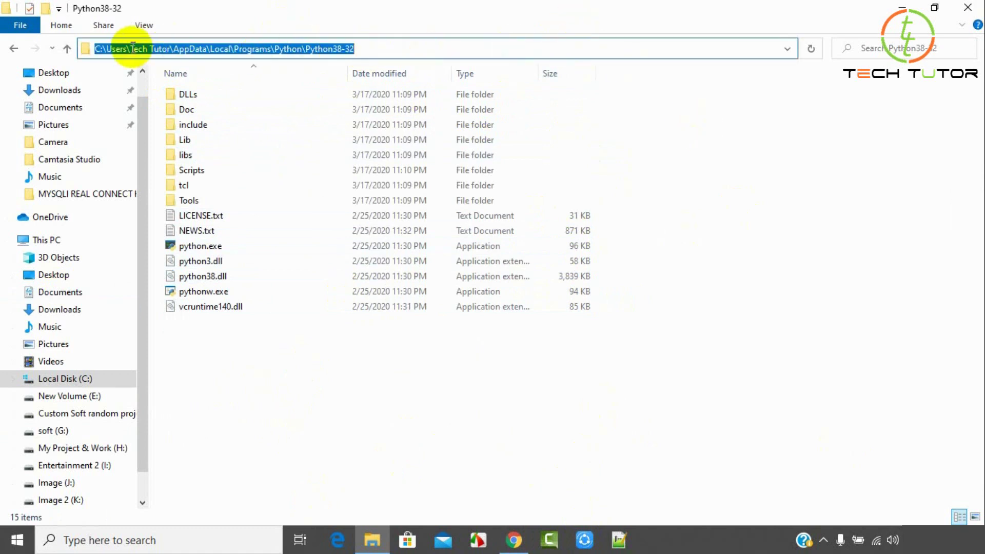
pyautogui.rightClick(310, 51)
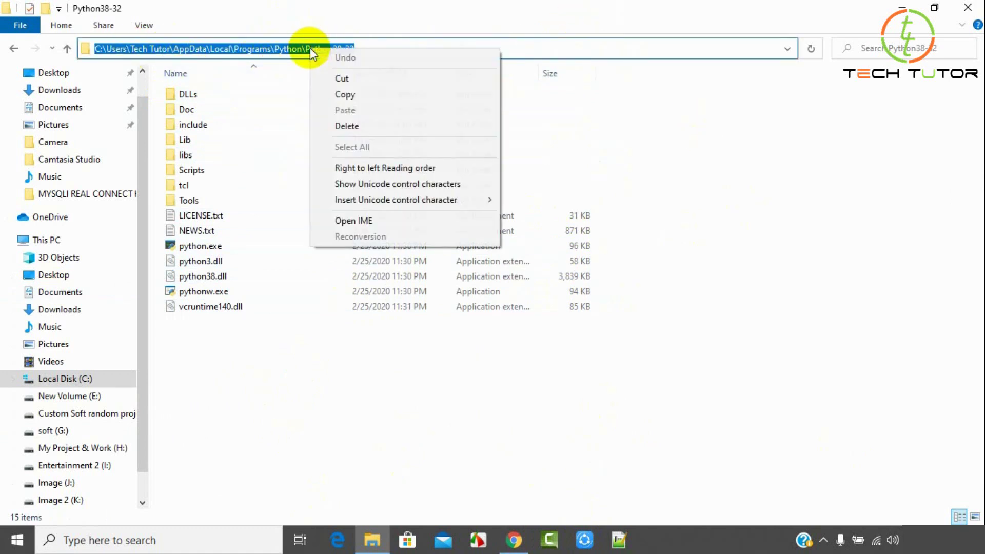
pyautogui.click(354, 97)
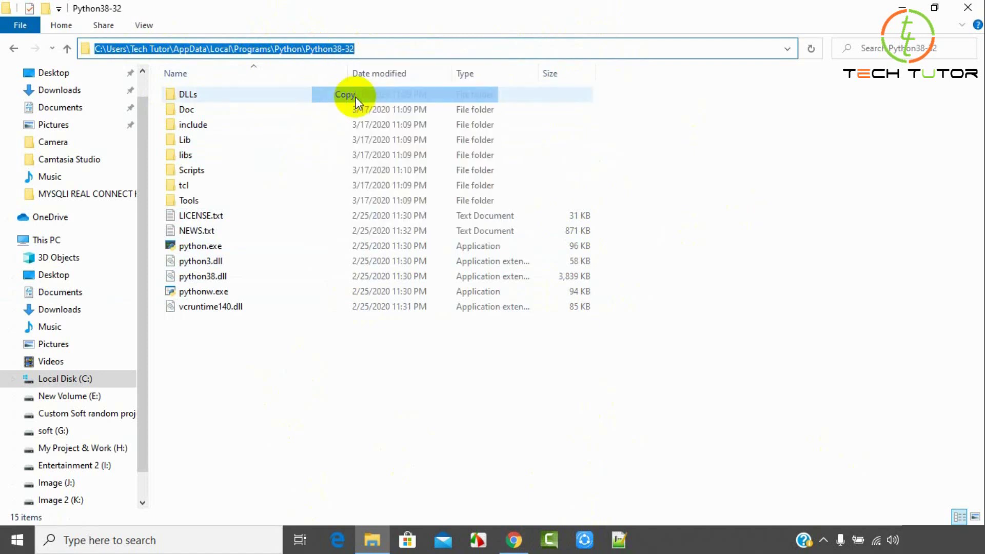
pyautogui.click(456, 442)
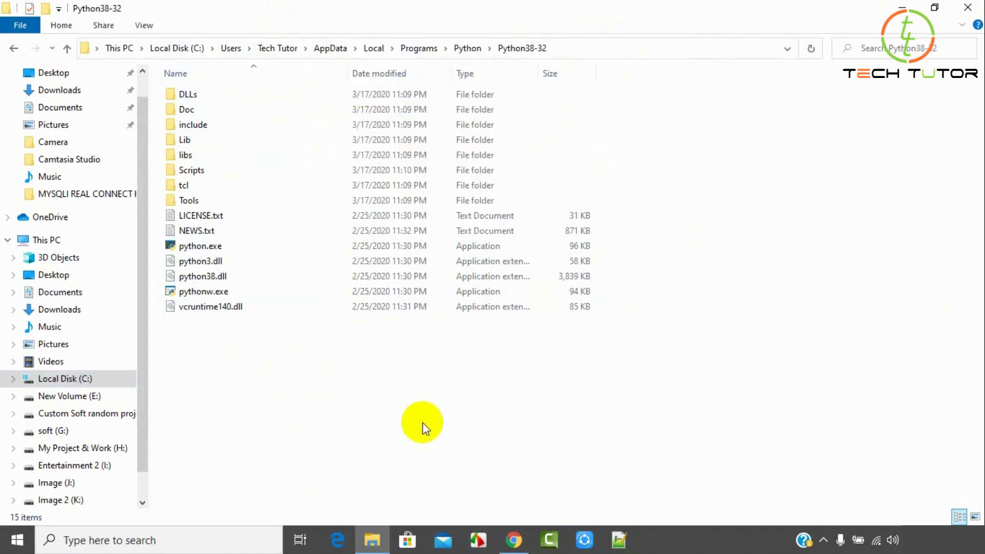
pyautogui.rightClick(39, 242)
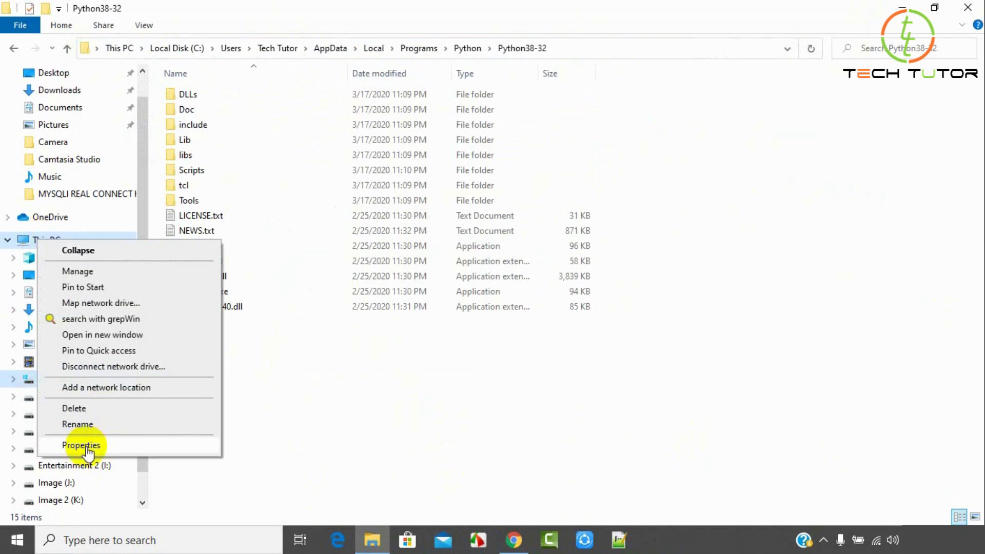
pyautogui.click(86, 448)
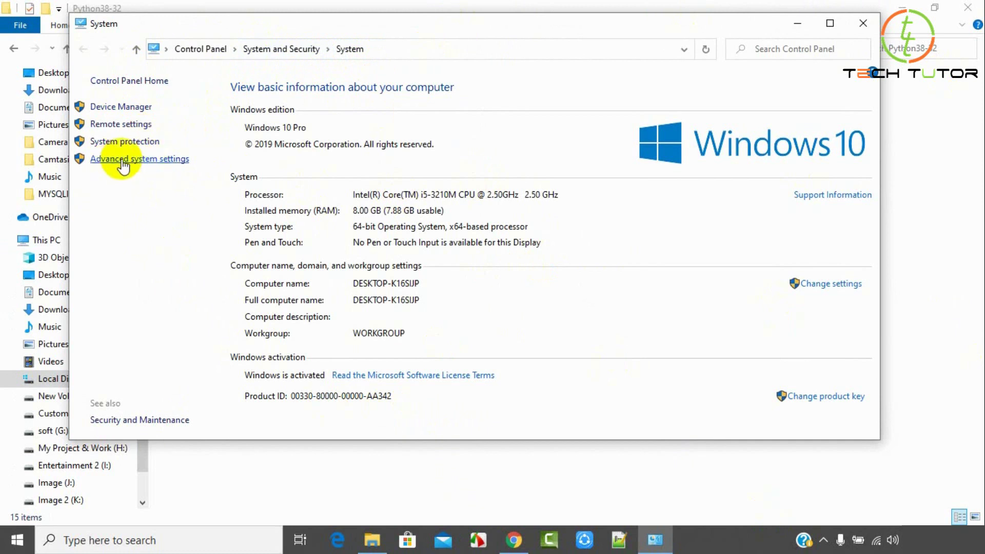
pyautogui.click(180, 160)
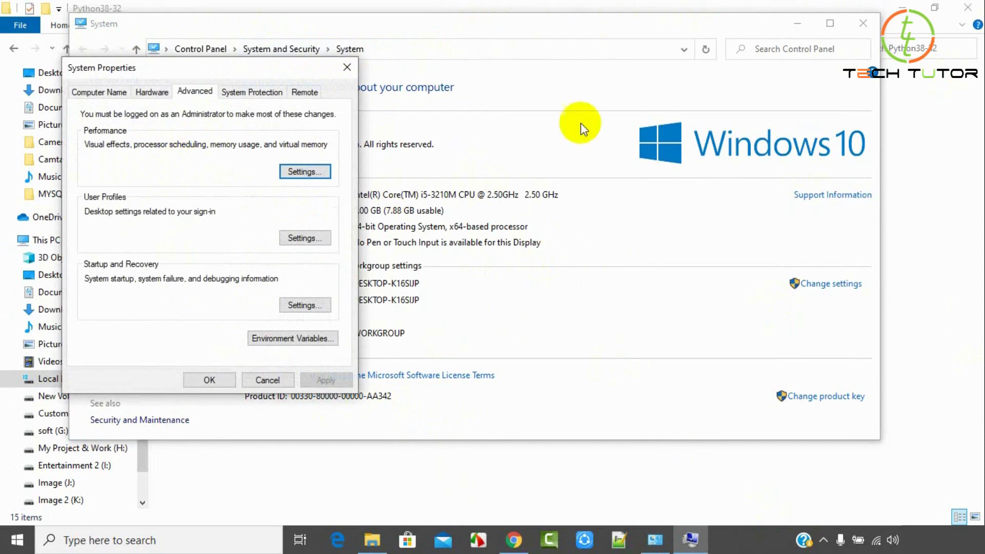
pyautogui.click(347, 67)
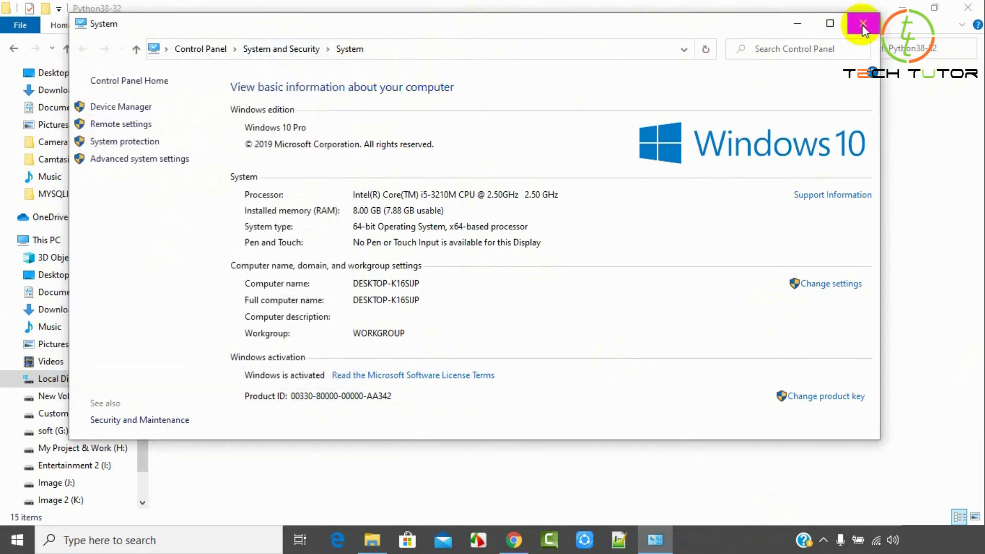
pyautogui.click(861, 24)
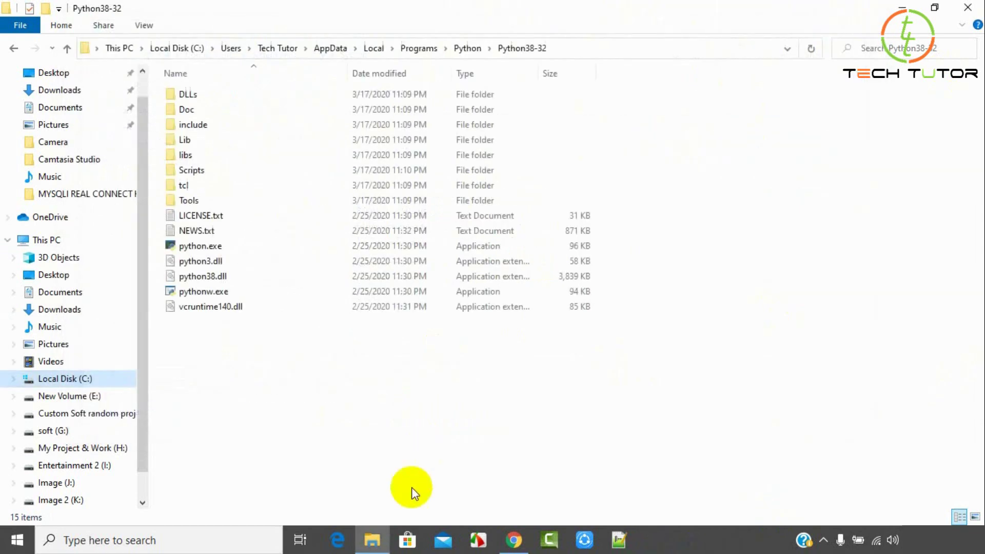
# Search Start for 'advance sys' to reopen System Properties on the Advanced tab, moved aside.
pyautogui.click(192, 546)
pyautogui.write('ad')
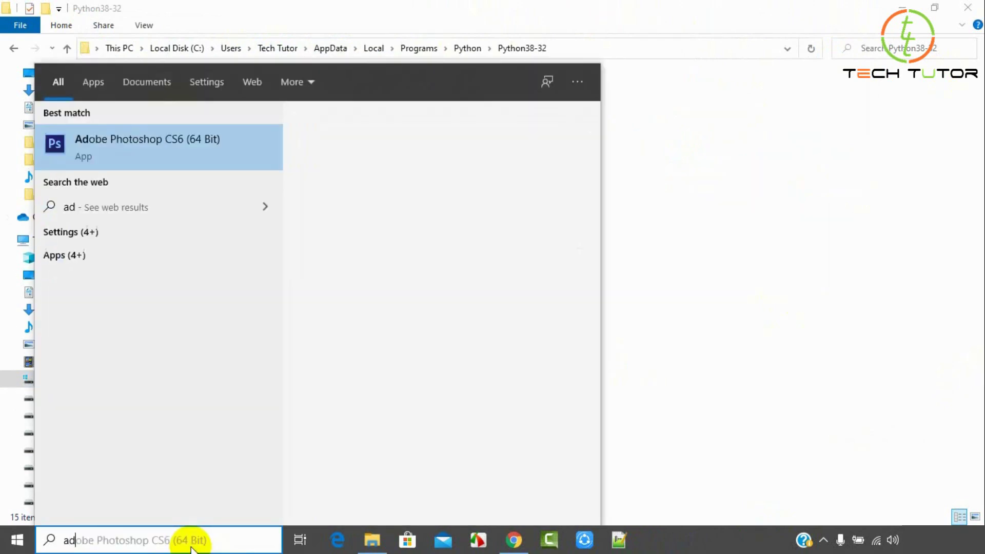
pyautogui.write('vanc')
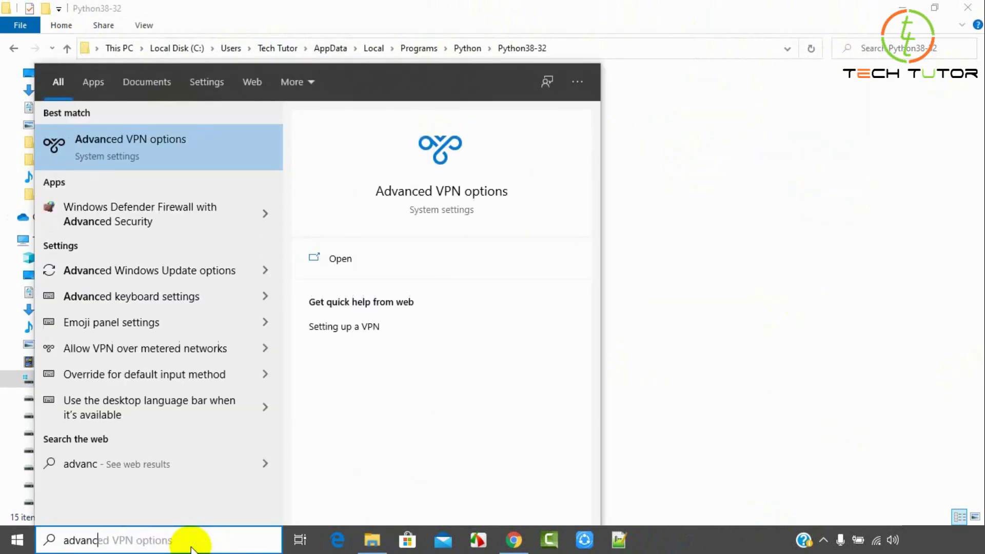
pyautogui.write('e sys')
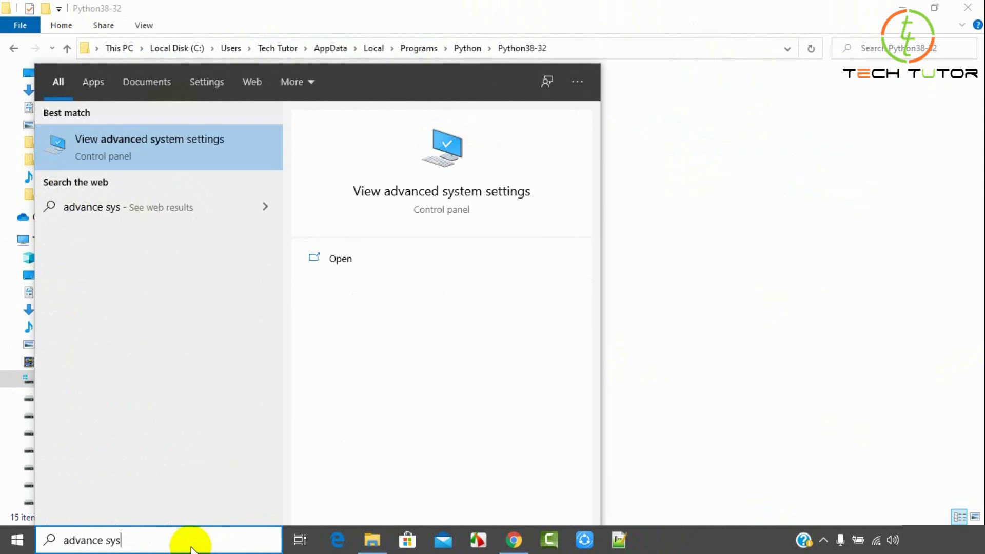
pyautogui.click(340, 258)
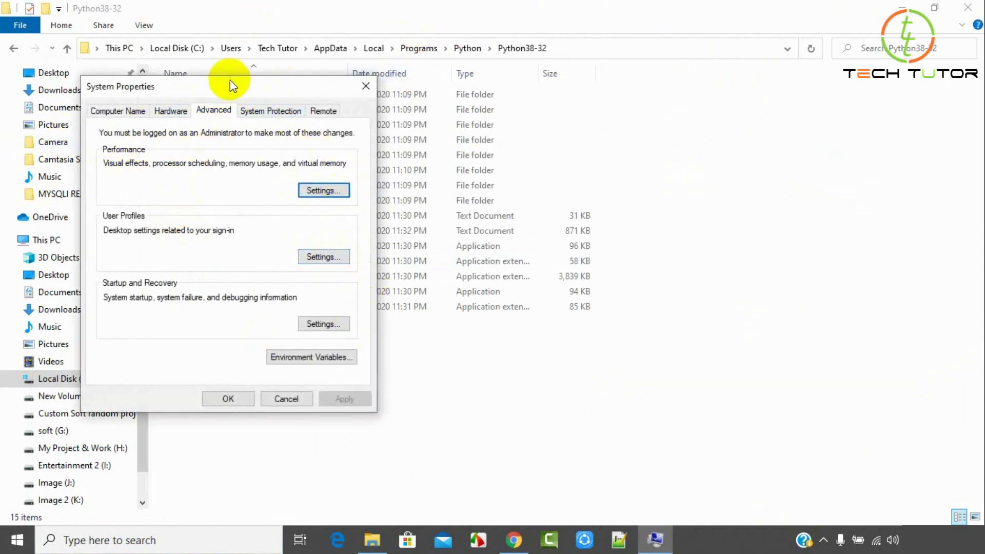
pyautogui.moveTo(230, 81); pyautogui.dragTo(405, 55)
pyautogui.moveTo(474, 23); pyautogui.dragTo(473, 59)
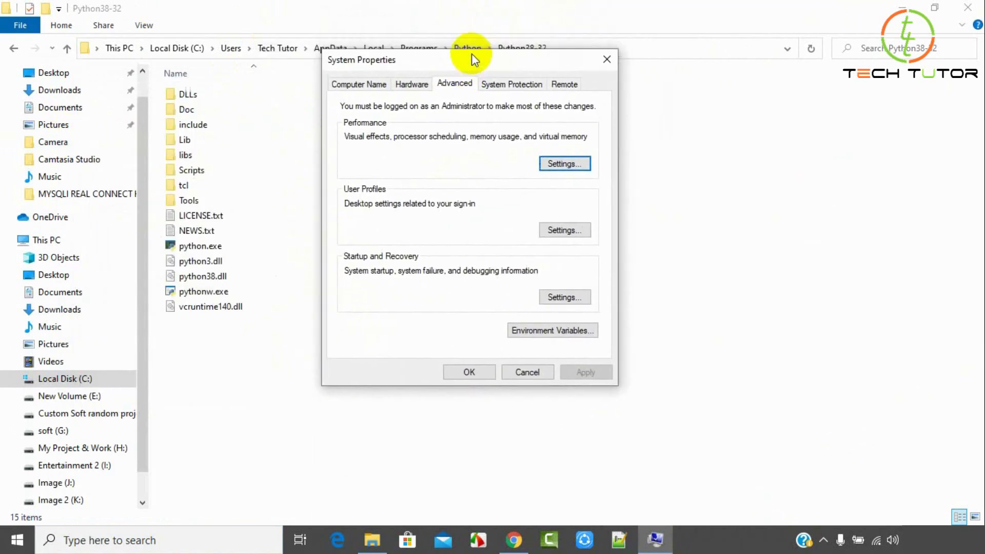
# Create a new user environment variable named PYTHON_HOME.
pyautogui.click(556, 331)
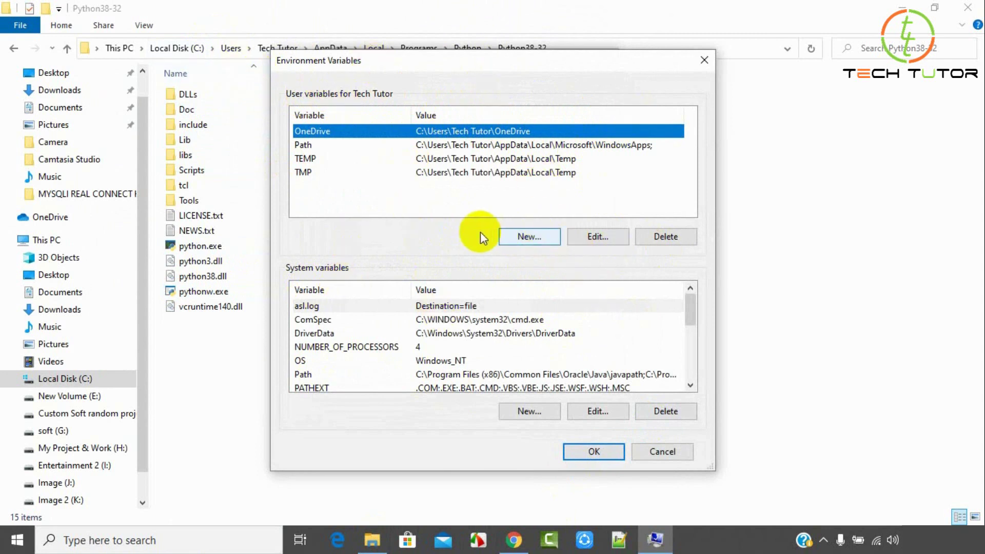
pyautogui.click(523, 238)
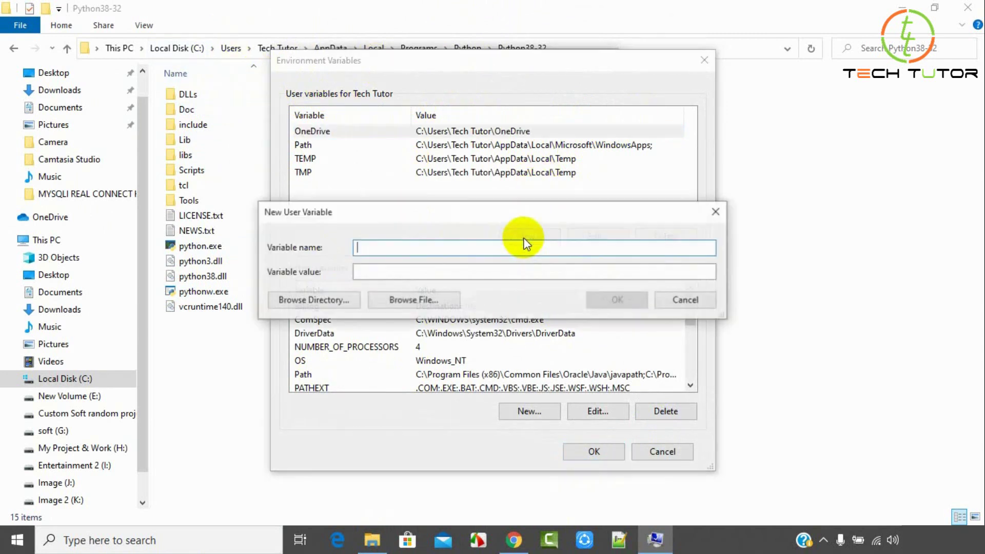
pyautogui.moveTo(484, 218); pyautogui.dragTo(552, 184)
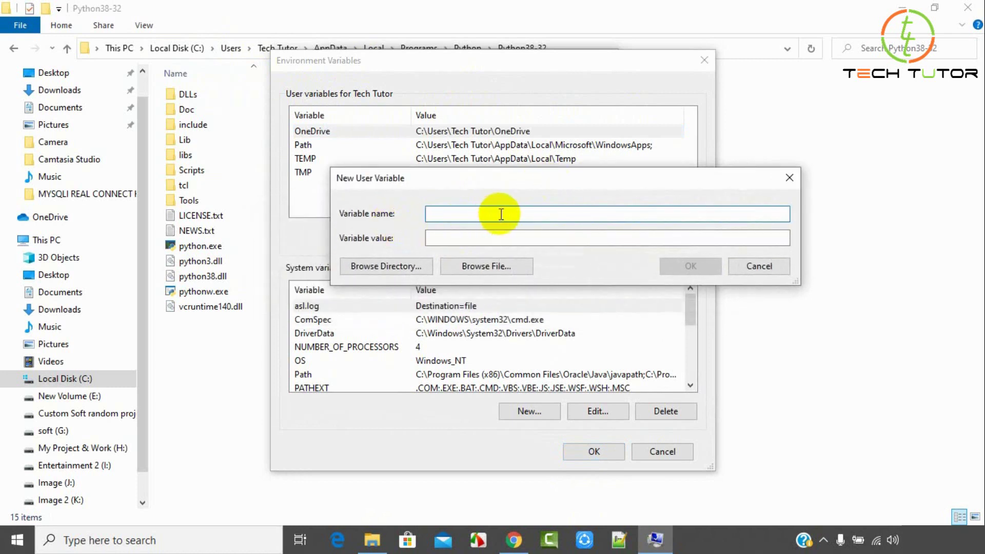
pyautogui.write('PYTHON_HOME')
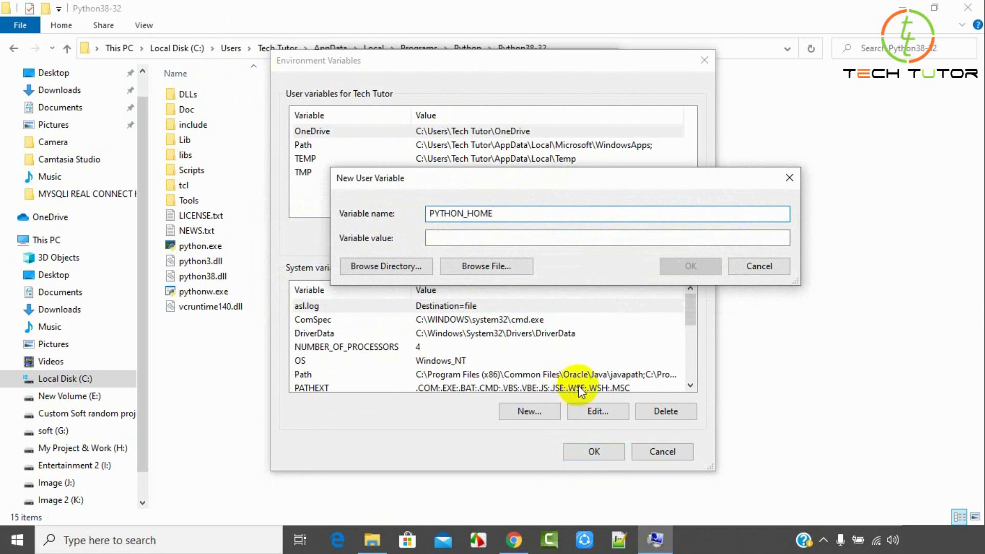
pyautogui.click(464, 240)
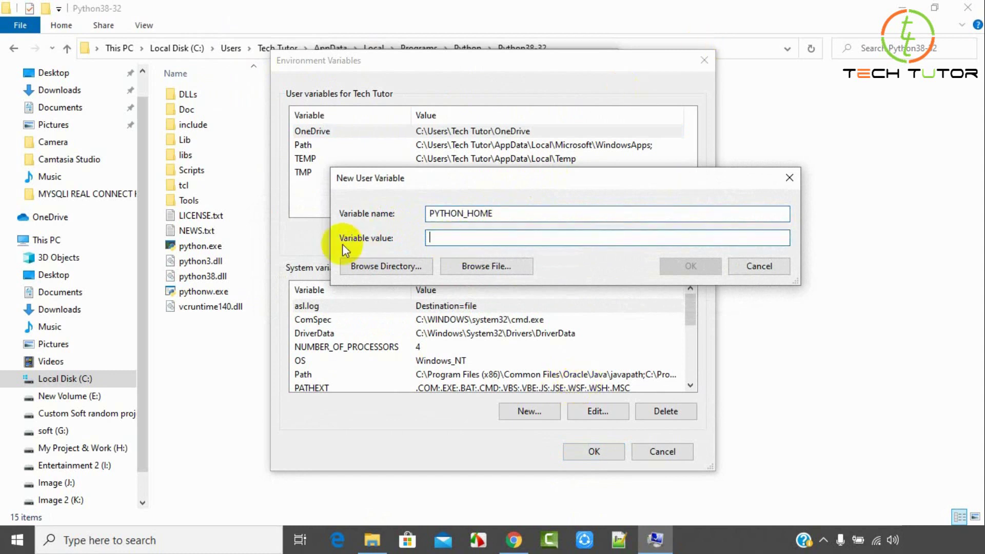
# Copy the Python38-32 folder path from Explorer and save it as PYTHON_HOME's value.
pyautogui.click(202, 10)
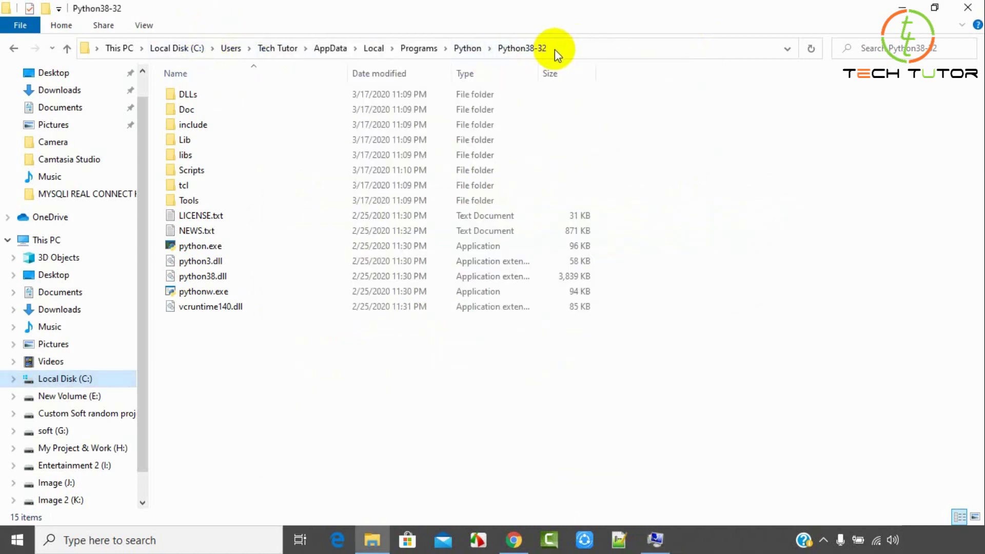
pyautogui.click(531, 49)
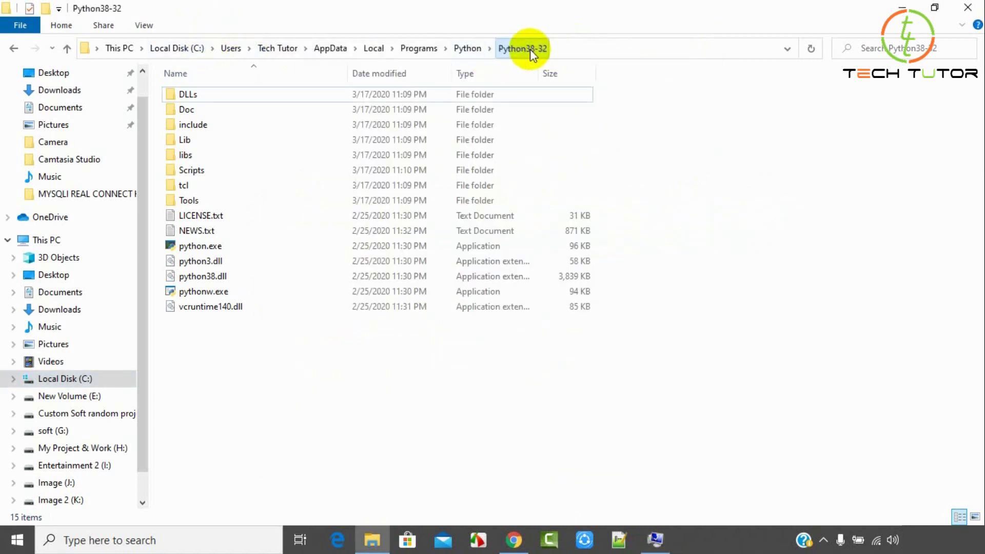
pyautogui.click(584, 48)
pyautogui.rightClick(308, 53)
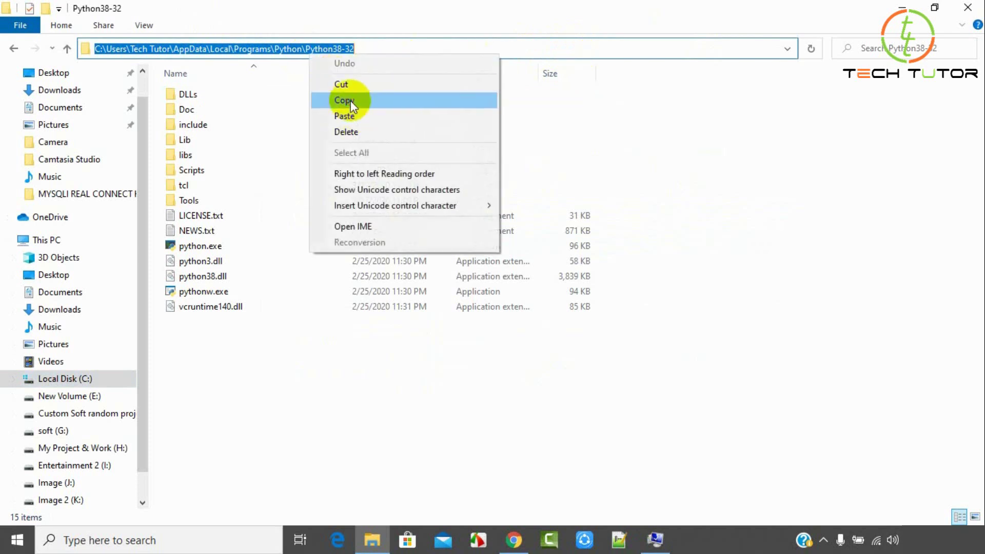
pyautogui.click(350, 101)
pyautogui.click(656, 540)
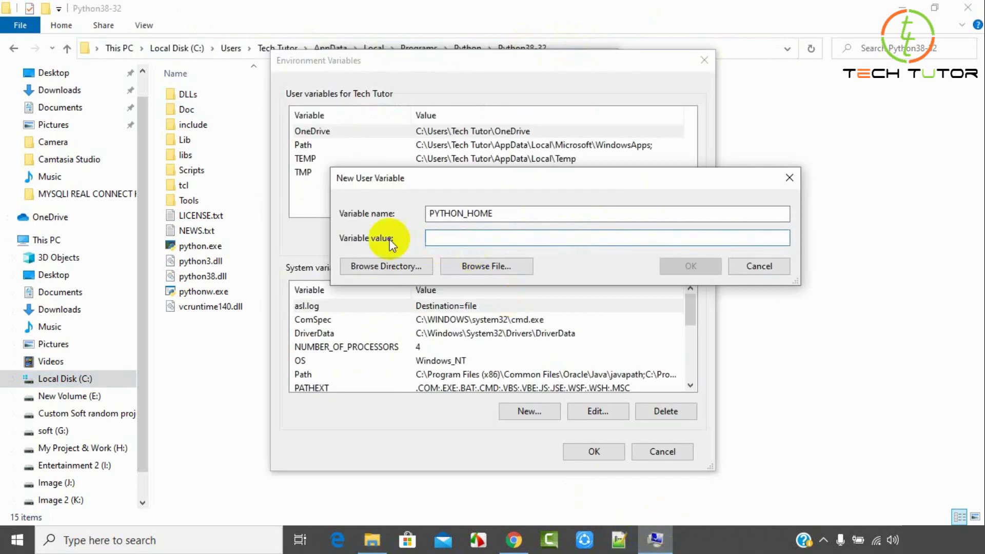
pyautogui.rightClick(454, 235)
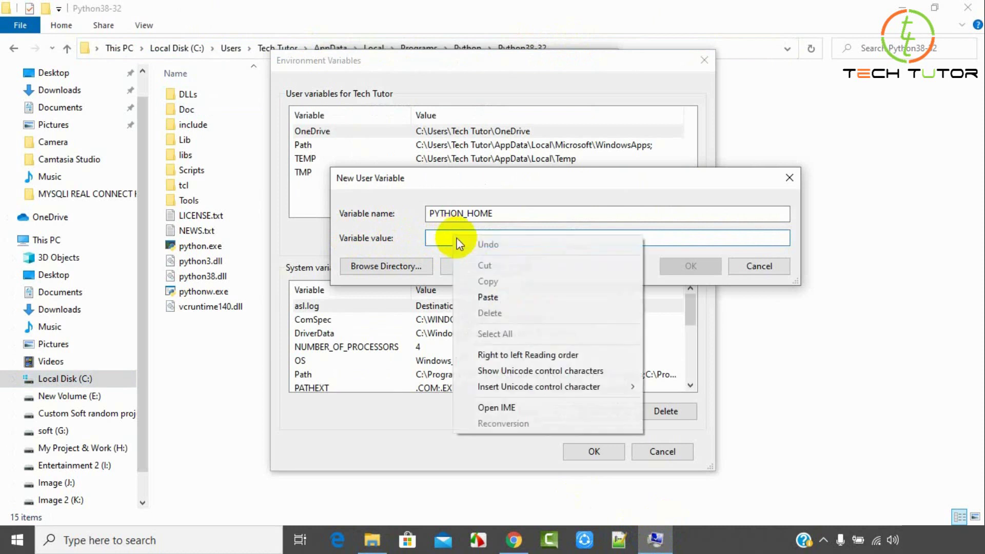
pyautogui.click(487, 294)
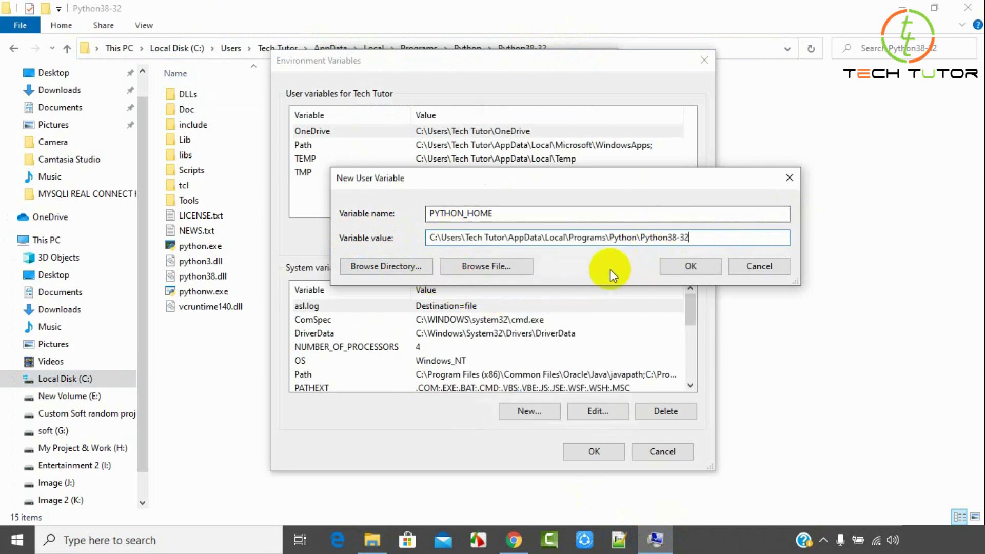
pyautogui.click(697, 267)
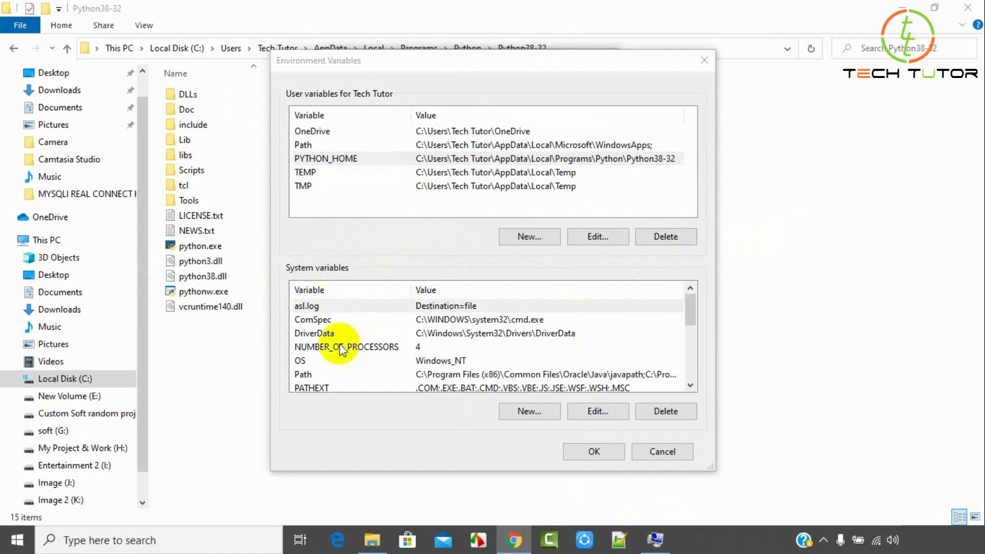
# Add the Python38-32 folder path as a new system Path entry and confirm all dialogs.
pyautogui.click(304, 377)
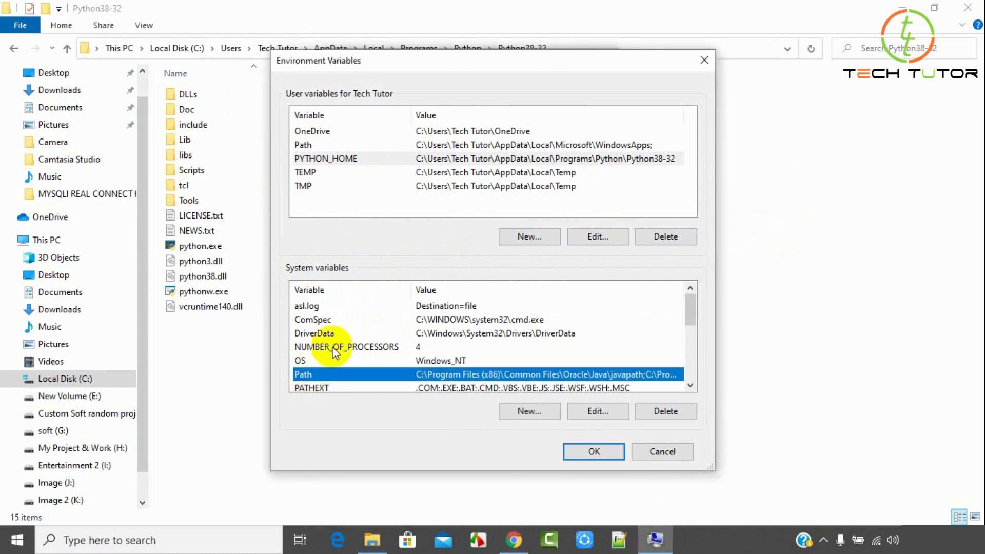
pyautogui.scroll(-1, 318, 344)
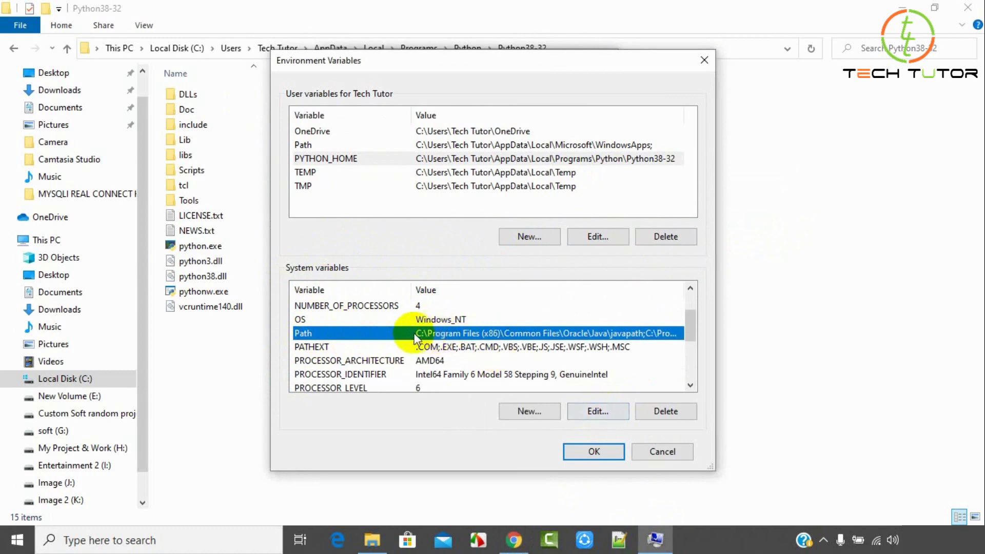
pyautogui.click(599, 414)
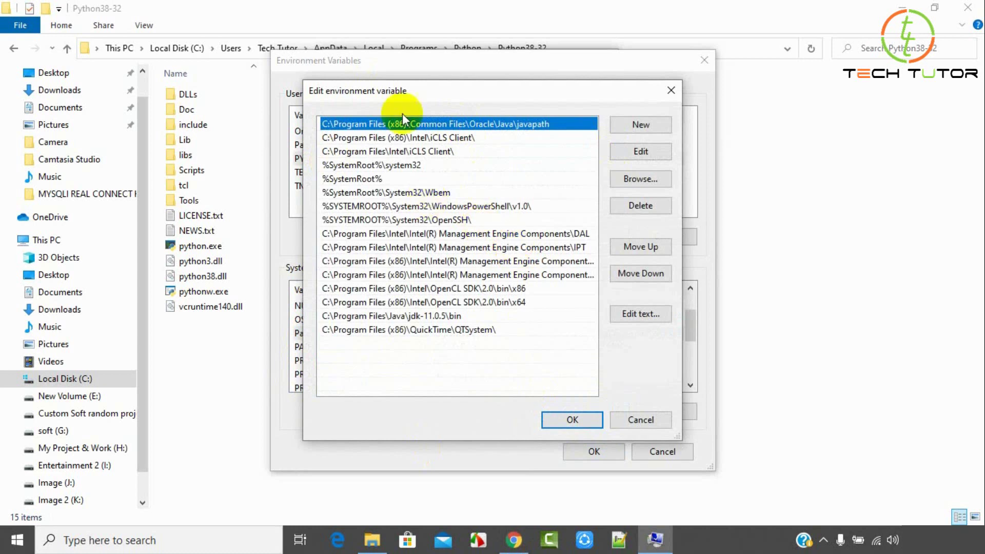
pyautogui.click(656, 125)
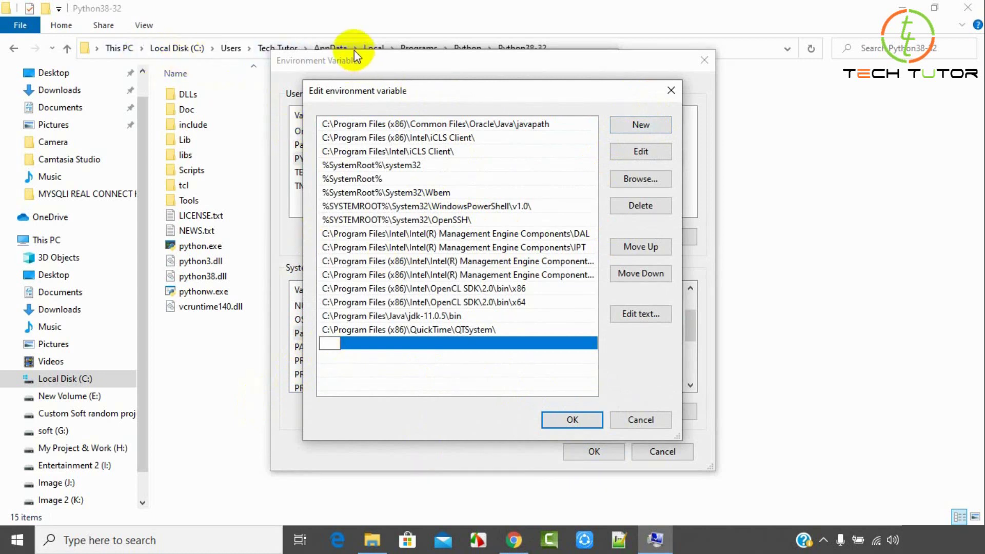
pyautogui.rightClick(327, 341)
pyautogui.click(365, 205)
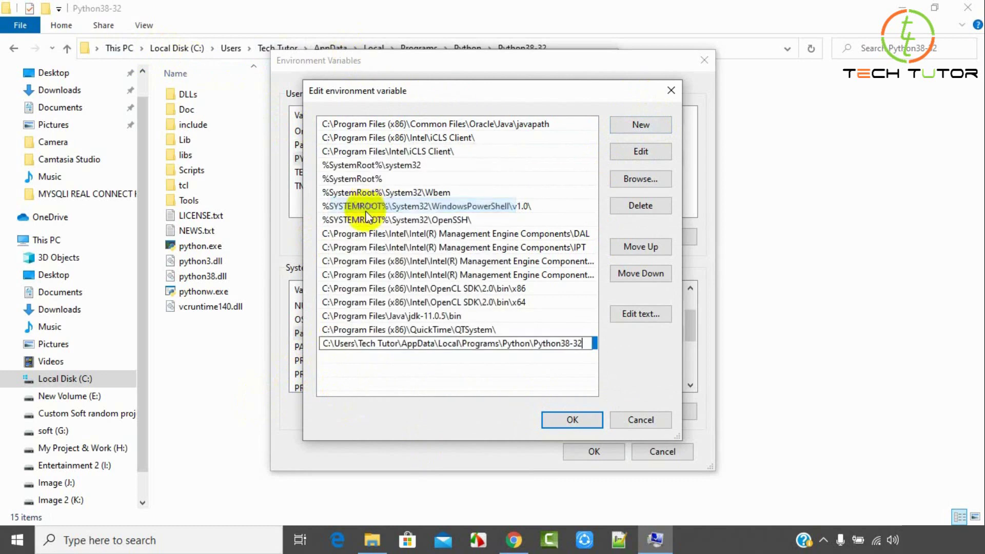
pyautogui.click(572, 419)
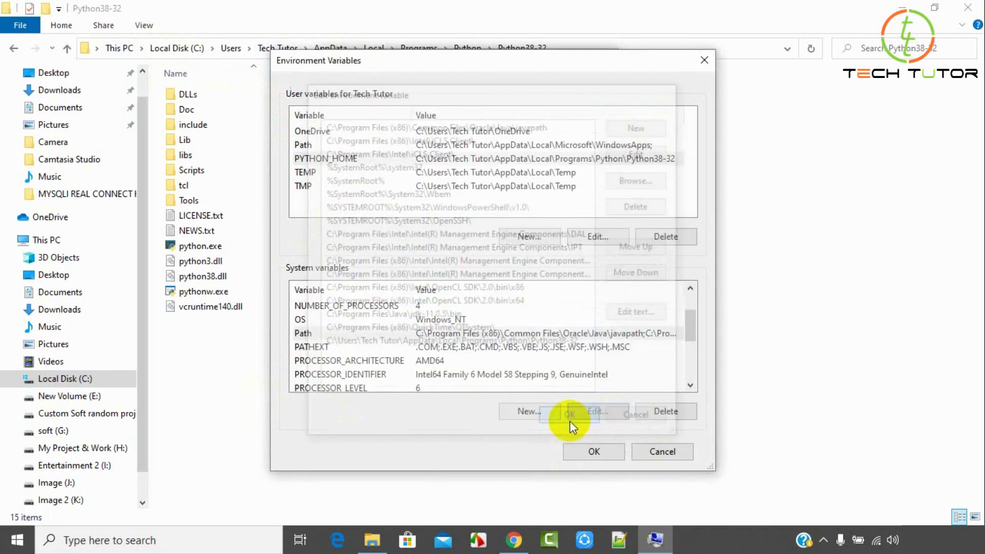
pyautogui.click(590, 453)
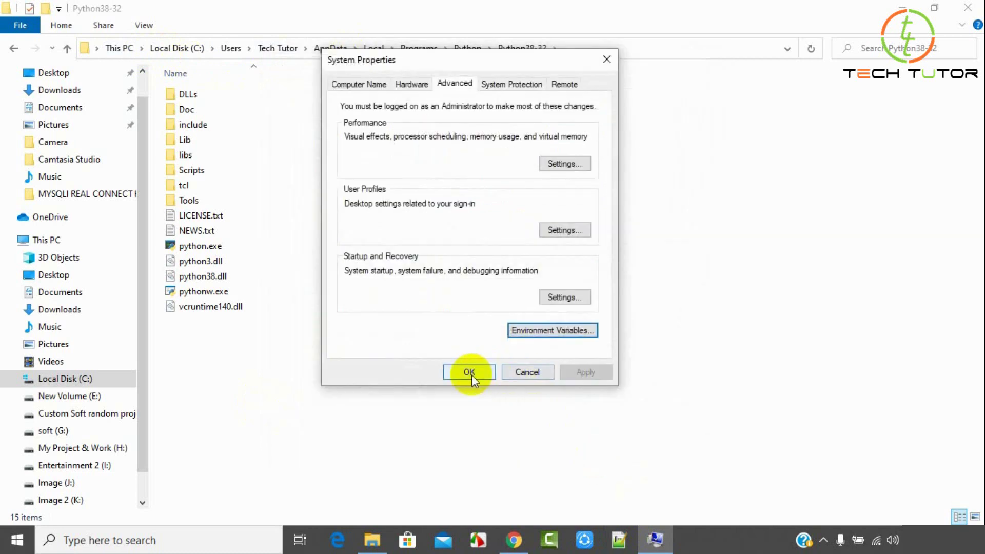
pyautogui.click(472, 372)
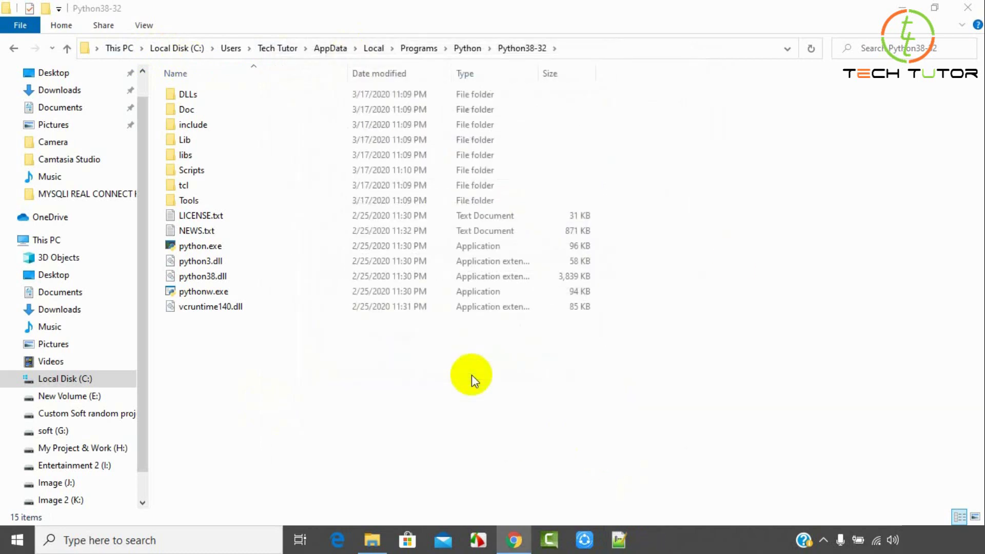
# Open Command Prompt via CMD search and run PYTHON to show the Python 3.8.2 banner.
pyautogui.click(899, 10)
pyautogui.click(181, 545)
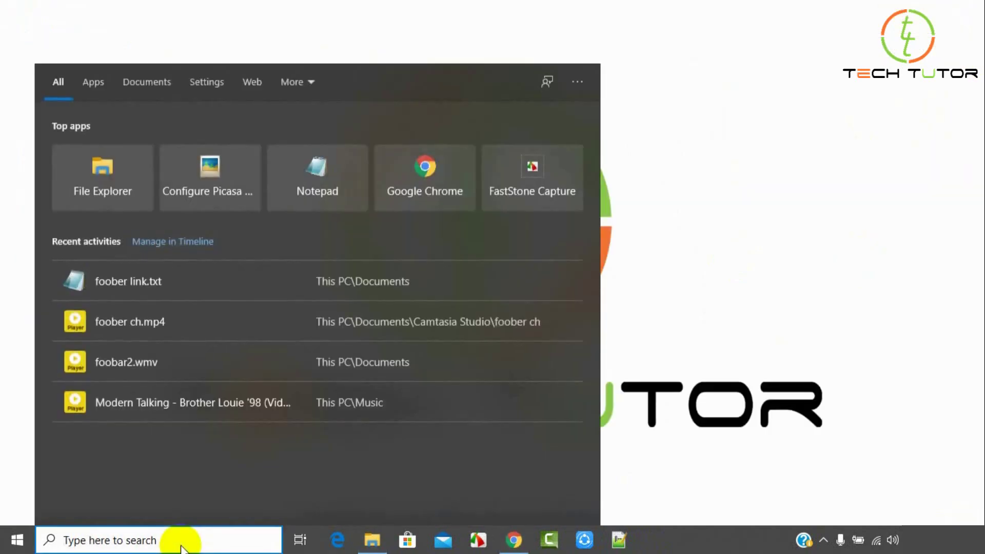
pyautogui.write('CMD')
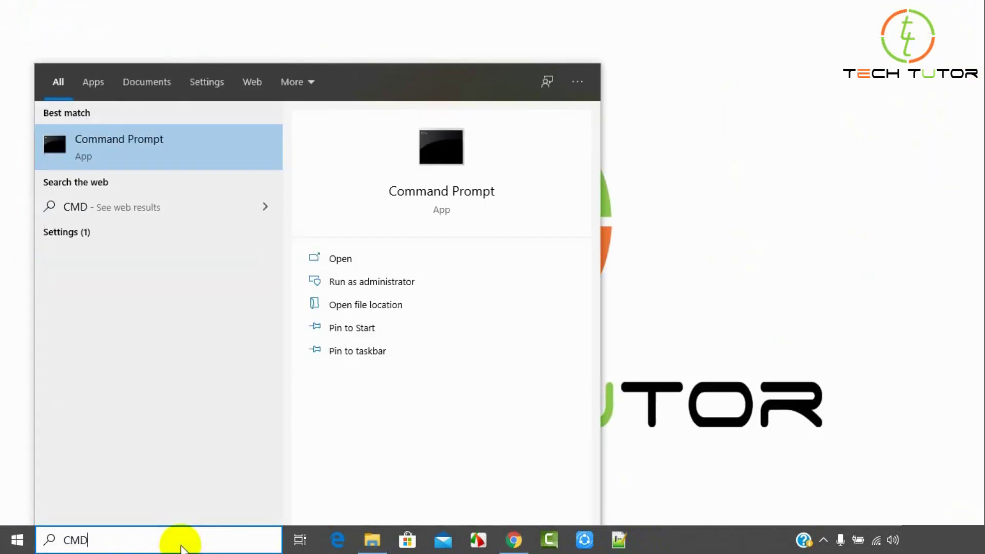
pyautogui.click(374, 258)
pyautogui.write('PYT')
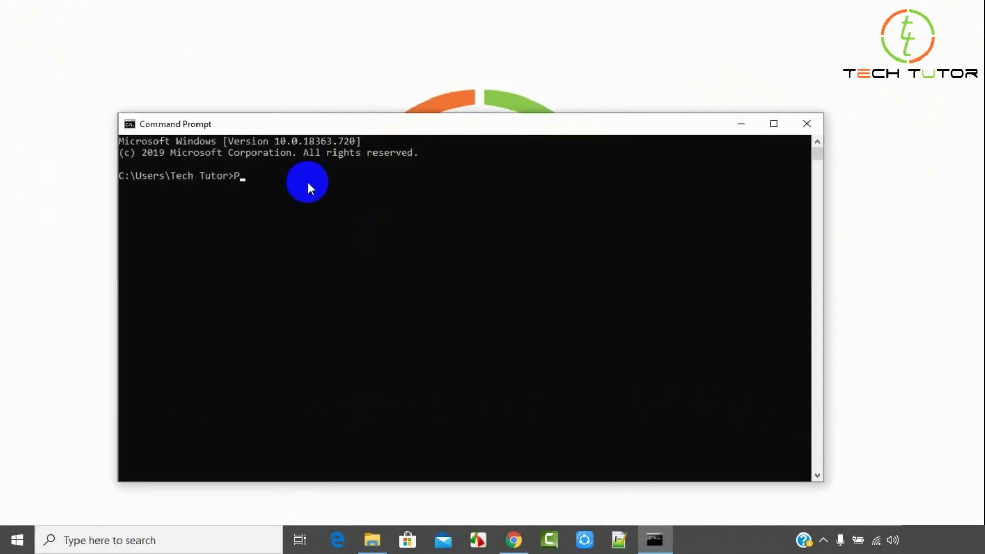
pyautogui.write('HON')
pyautogui.press('Return')
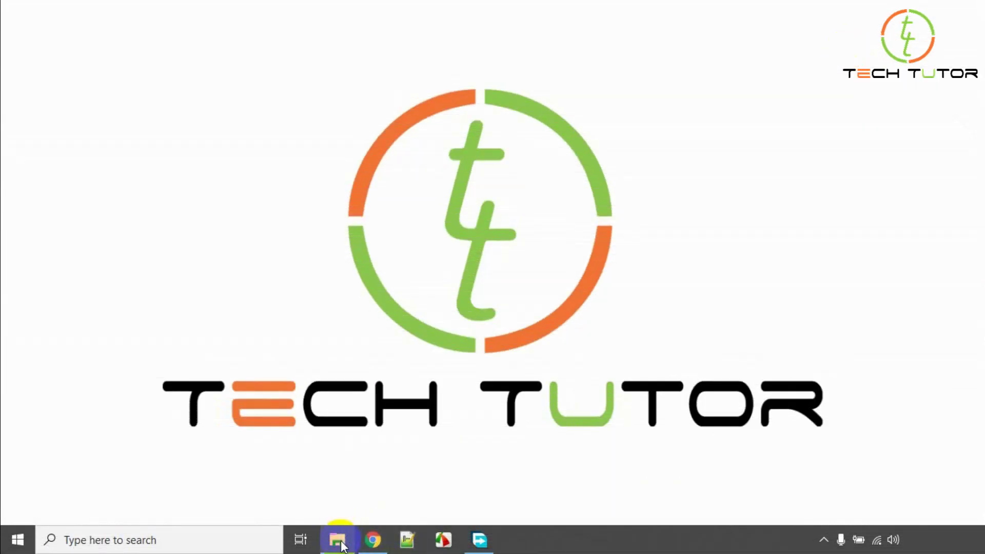
# Run the pycharm-community-2019.3.3 installer from the Downloads folder.
pyautogui.click(338, 538)
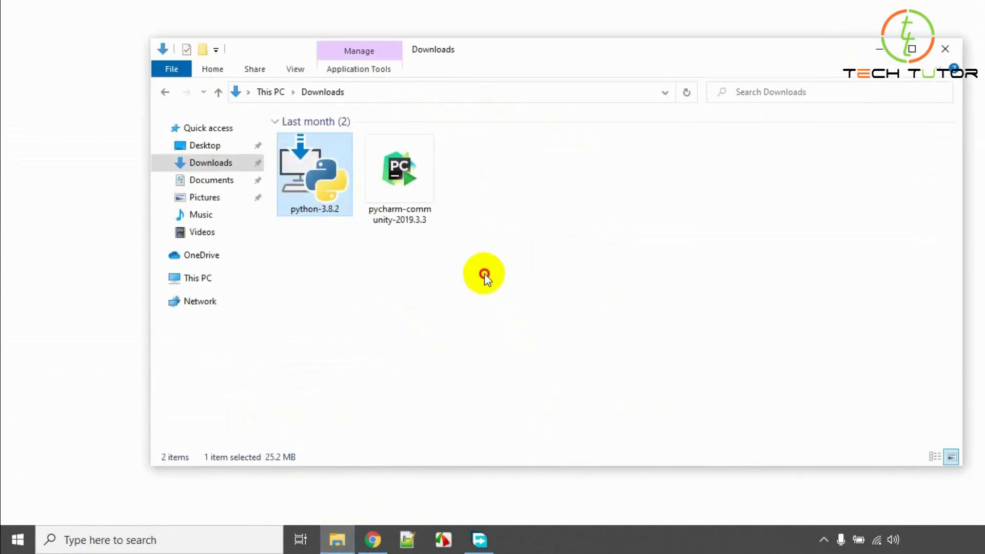
pyautogui.click(485, 275)
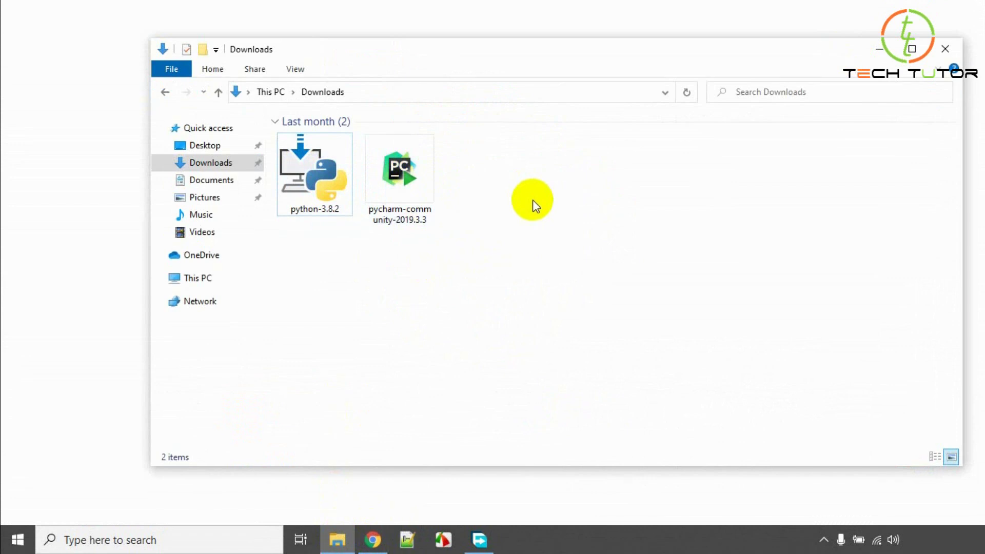
pyautogui.click(402, 177)
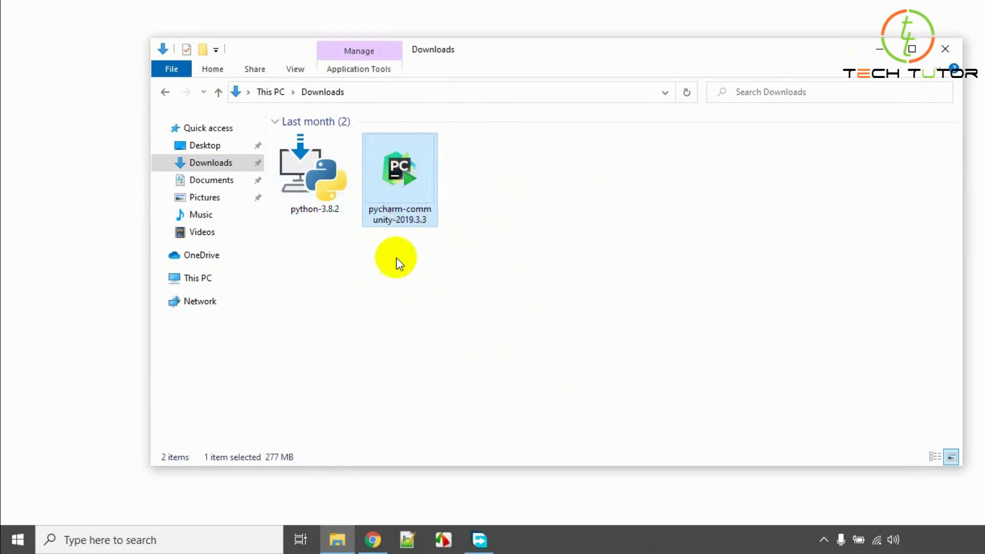
pyautogui.doubleClick(407, 173)
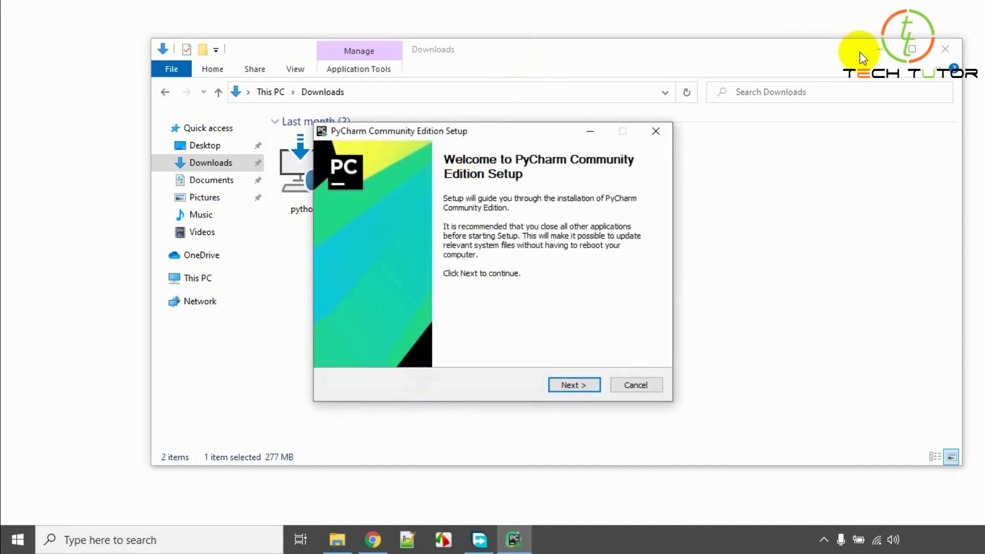
# Move past the PyCharm setup welcome page and keep the default install location.
pyautogui.click(877, 50)
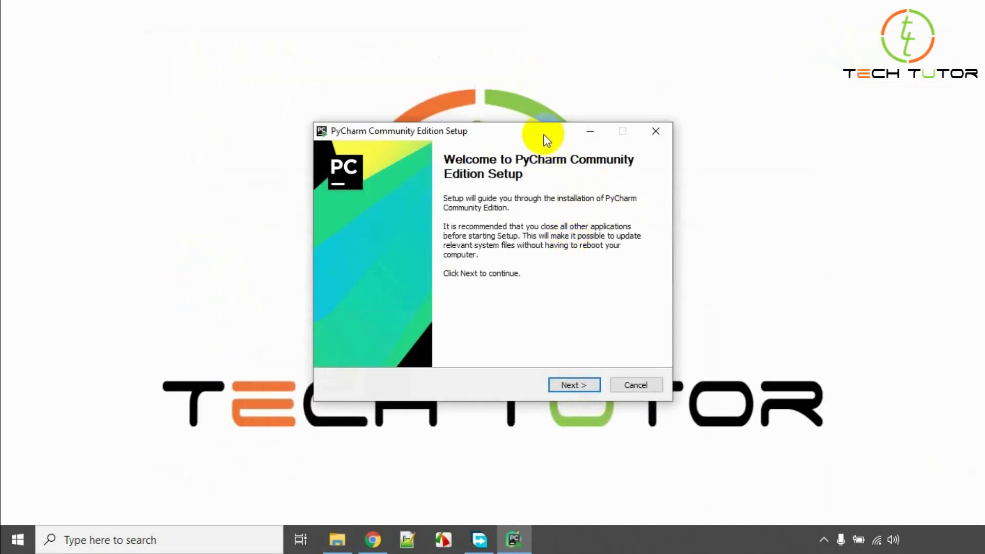
pyautogui.moveTo(545, 135); pyautogui.dragTo(535, 96)
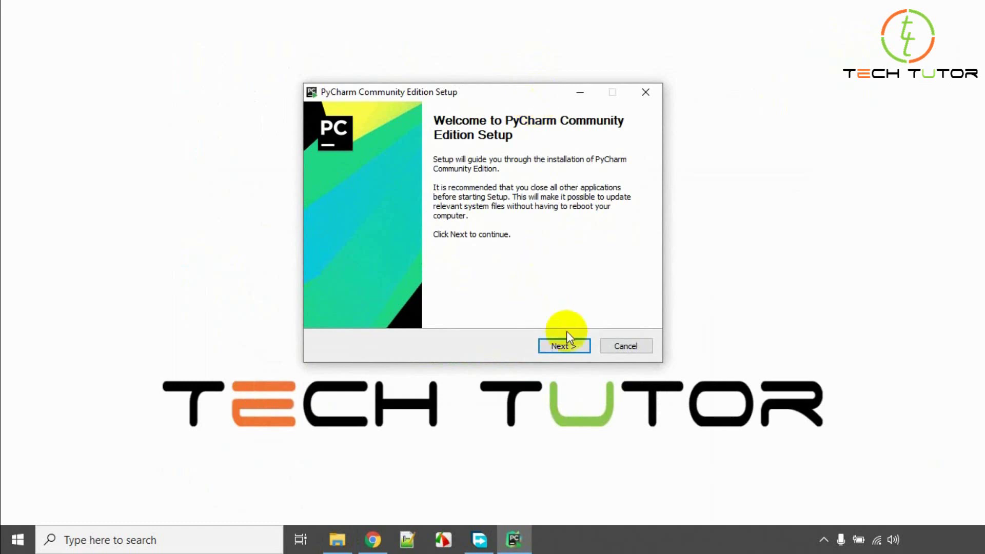
pyautogui.click(564, 346)
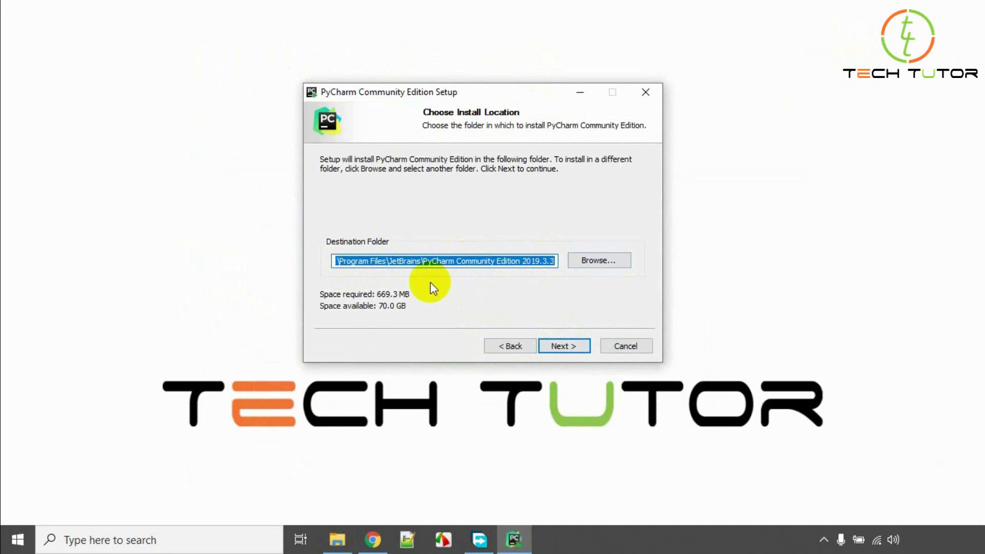
pyautogui.click(570, 345)
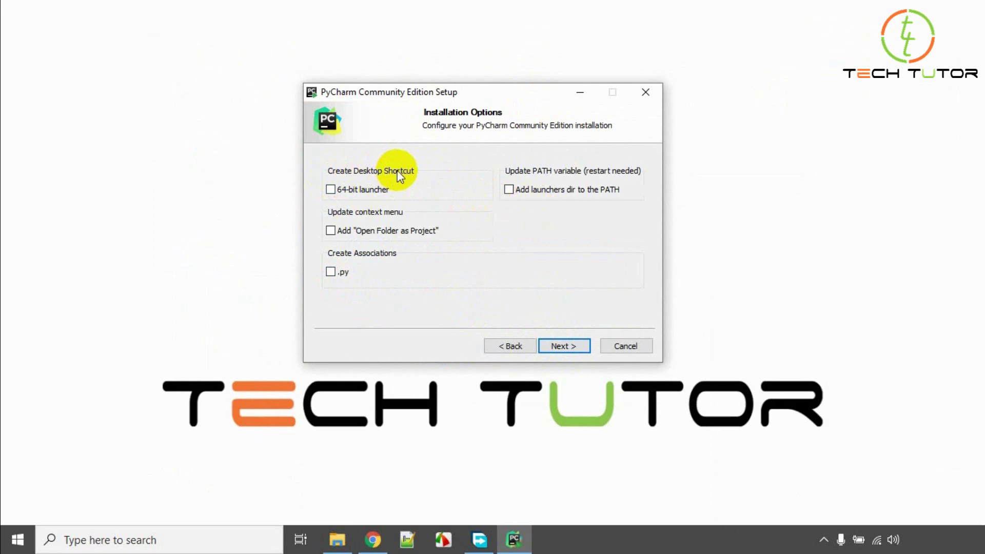
# Enable the 64-bit desktop shortcut, .py association and Open Folder as Project options.
pyautogui.click(330, 189)
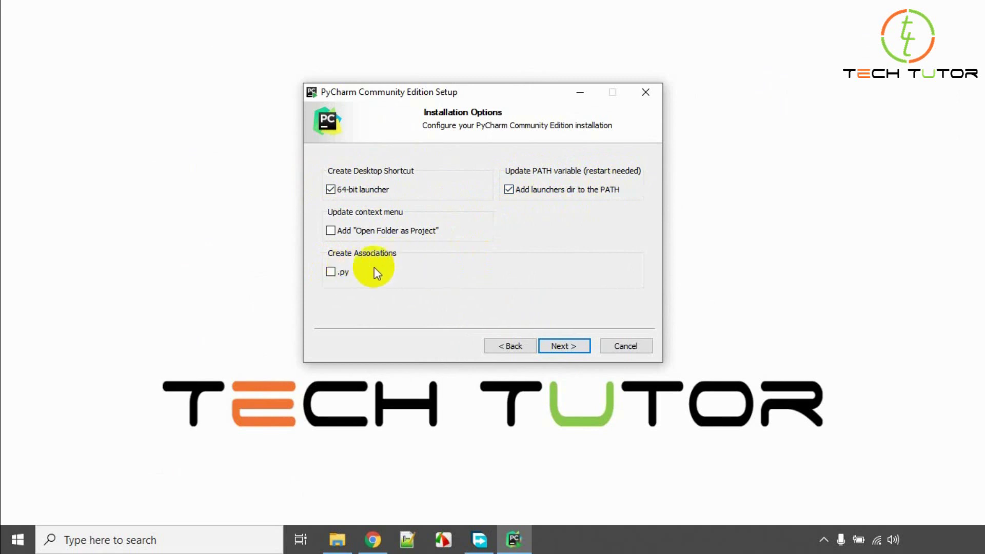
pyautogui.click(330, 273)
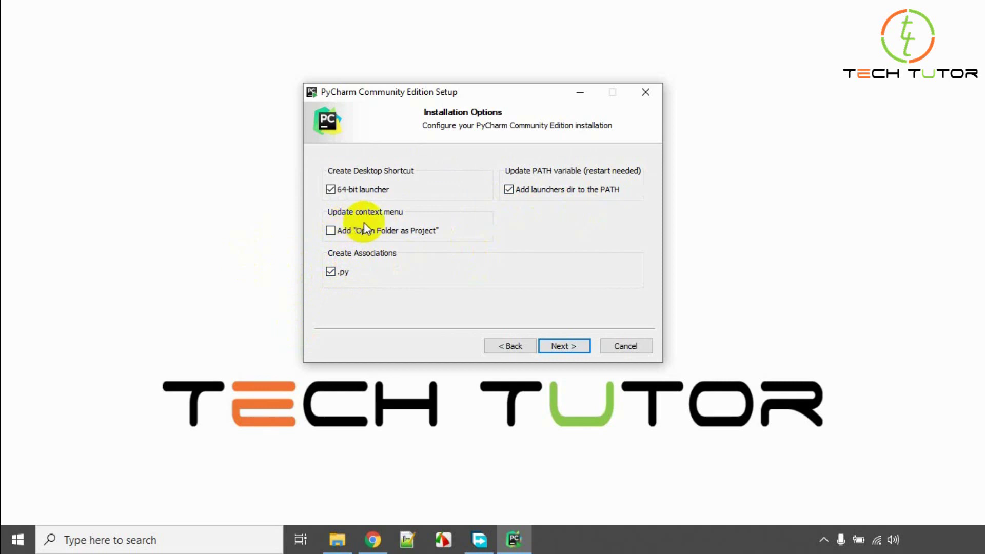
pyautogui.click(331, 230)
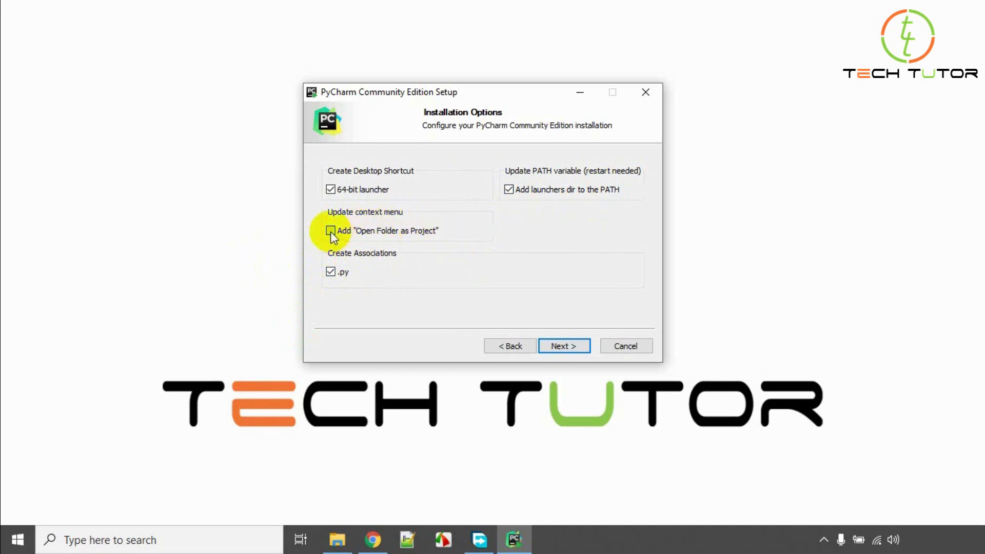
pyautogui.click(561, 346)
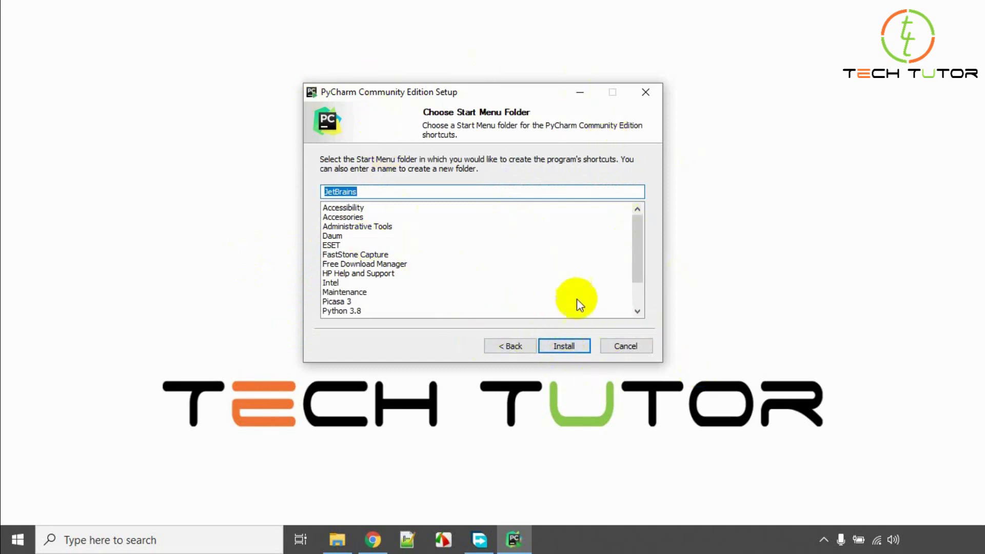
# Install PyCharm with the details log shown, then finish with manual reboot later.
pyautogui.click(571, 347)
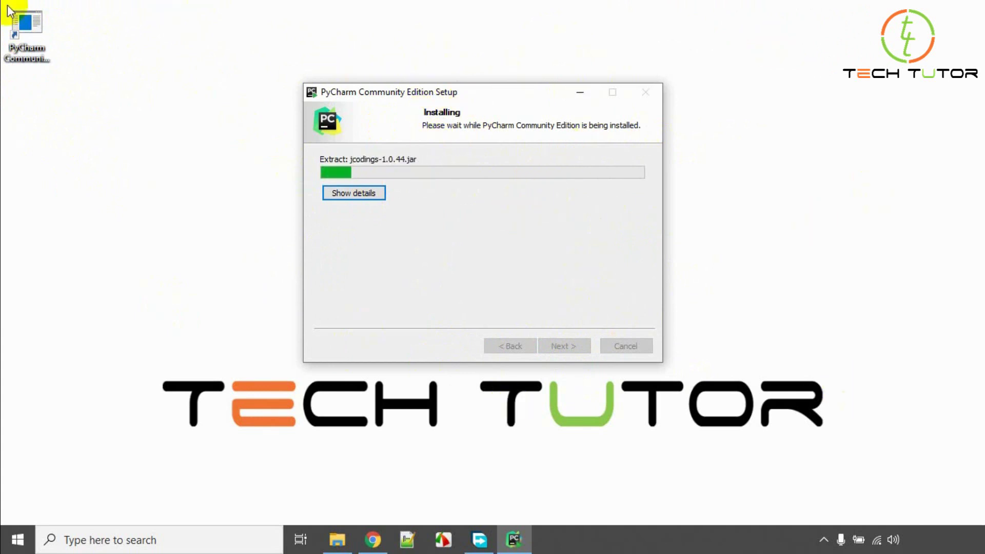
pyautogui.click(353, 193)
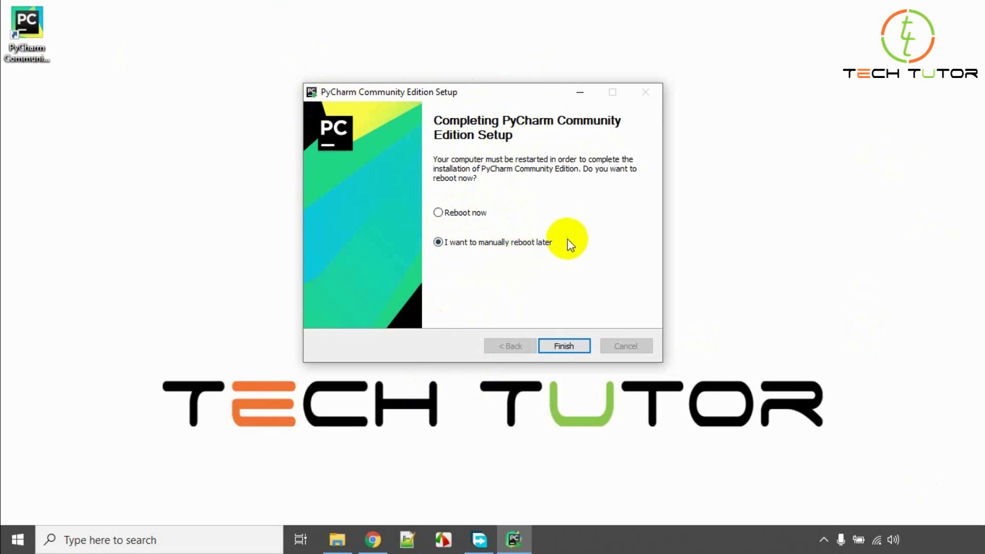
pyautogui.click(570, 346)
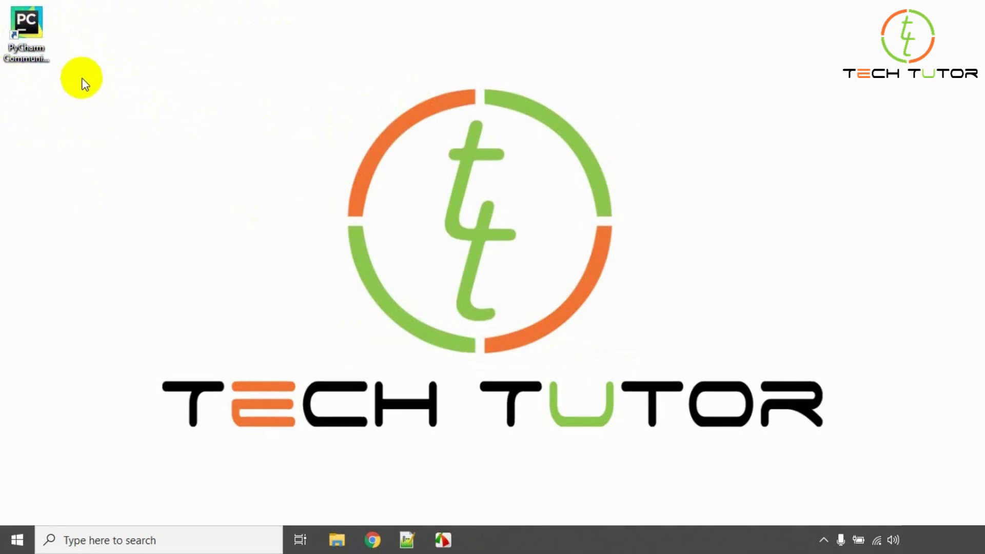
# Launch PyCharm from the desktop, skip importing settings, and accept the privacy policy.
pyautogui.doubleClick(30, 29)
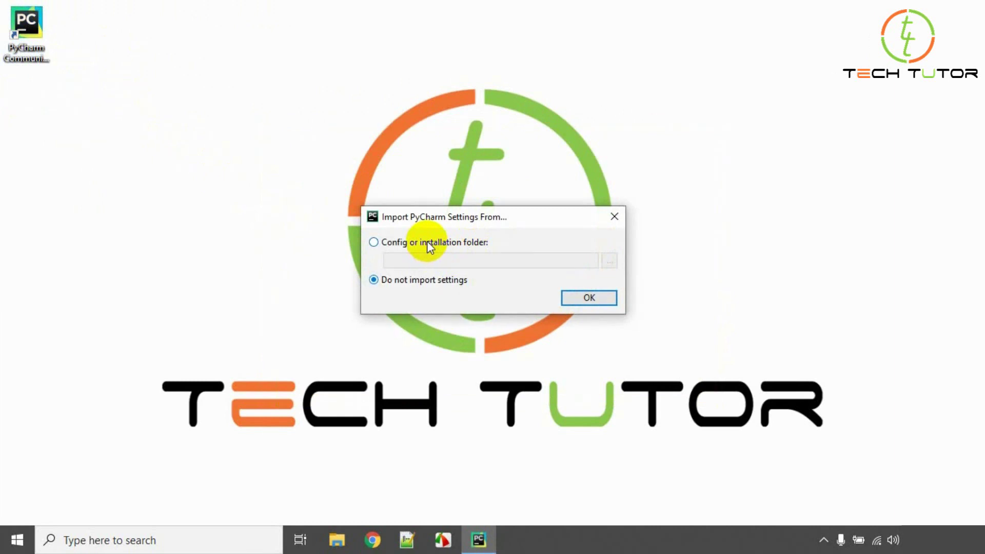
pyautogui.click(425, 242)
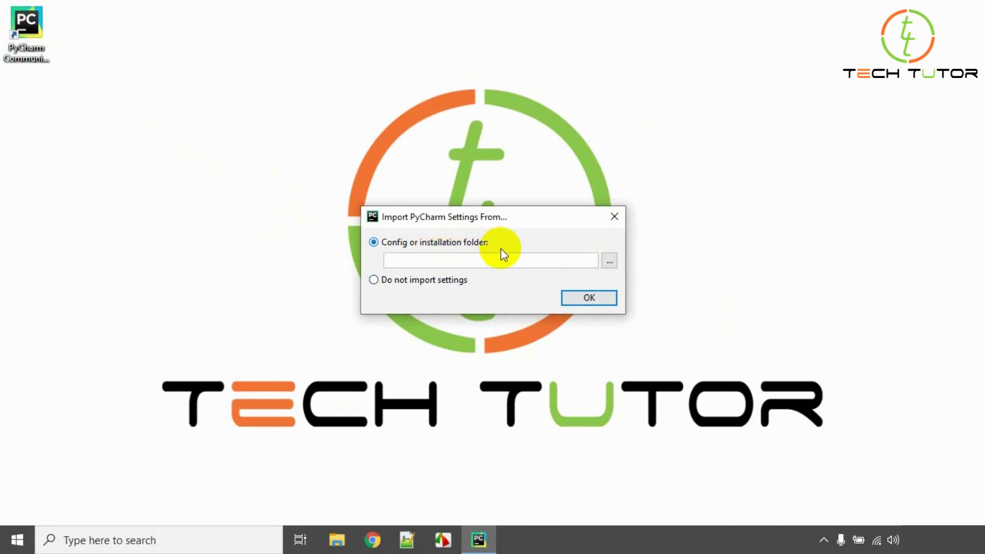
pyautogui.click(445, 282)
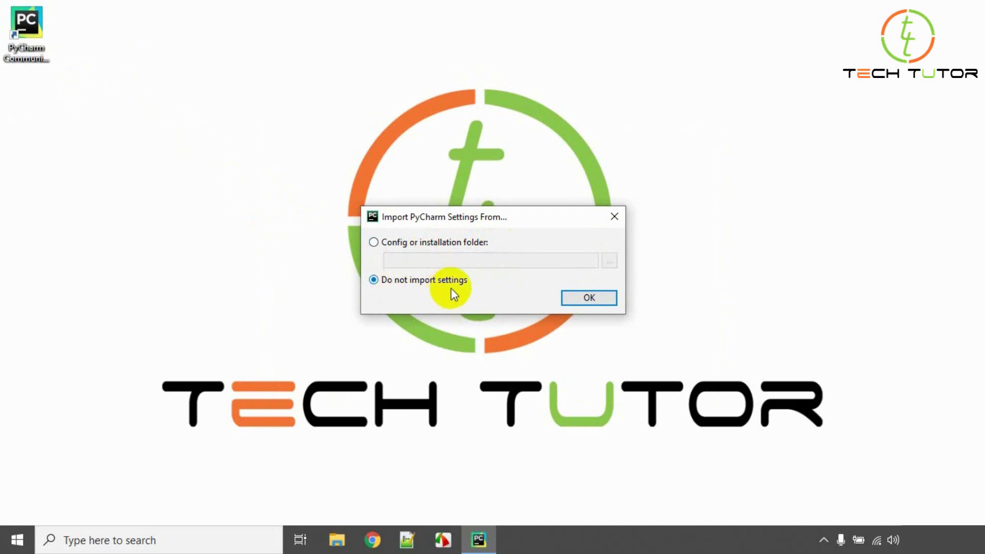
pyautogui.click(591, 298)
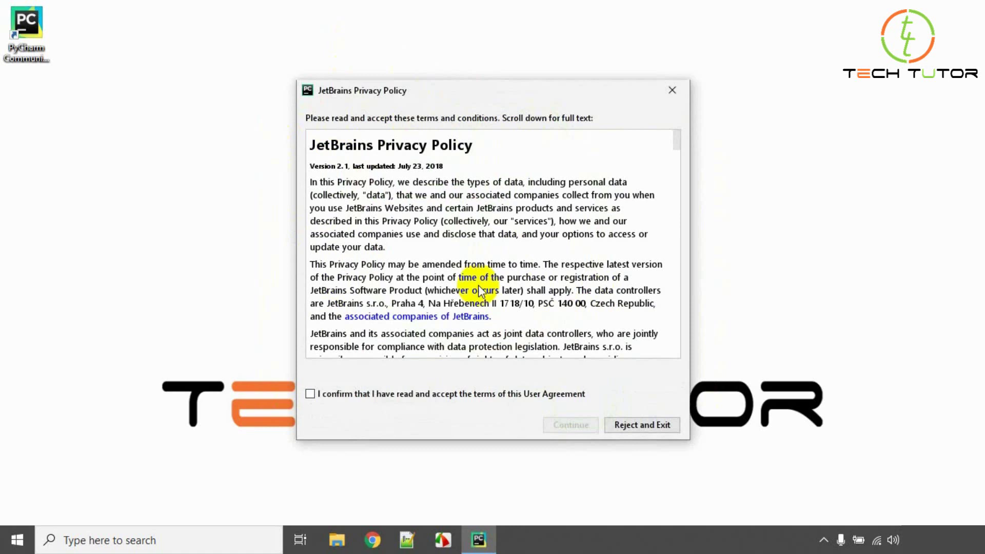
pyautogui.click(317, 396)
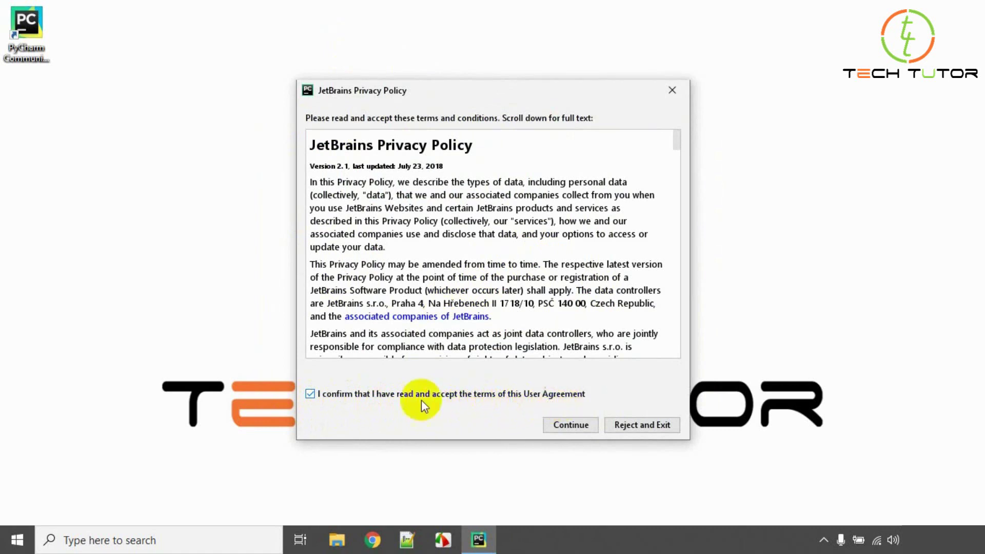
pyautogui.click(579, 426)
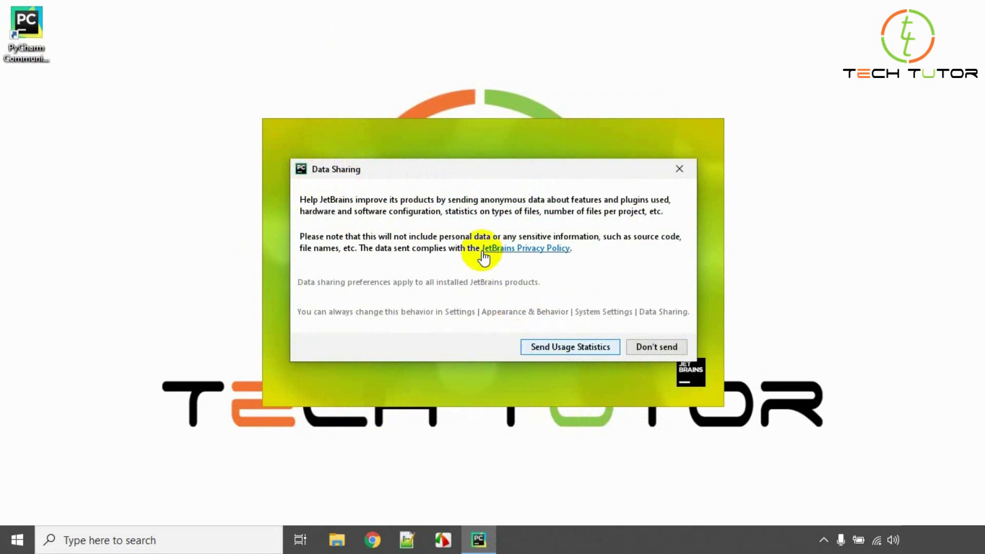
# Decline usage statistics and keep the Darcula UI theme after previewing Light.
pyautogui.click(654, 343)
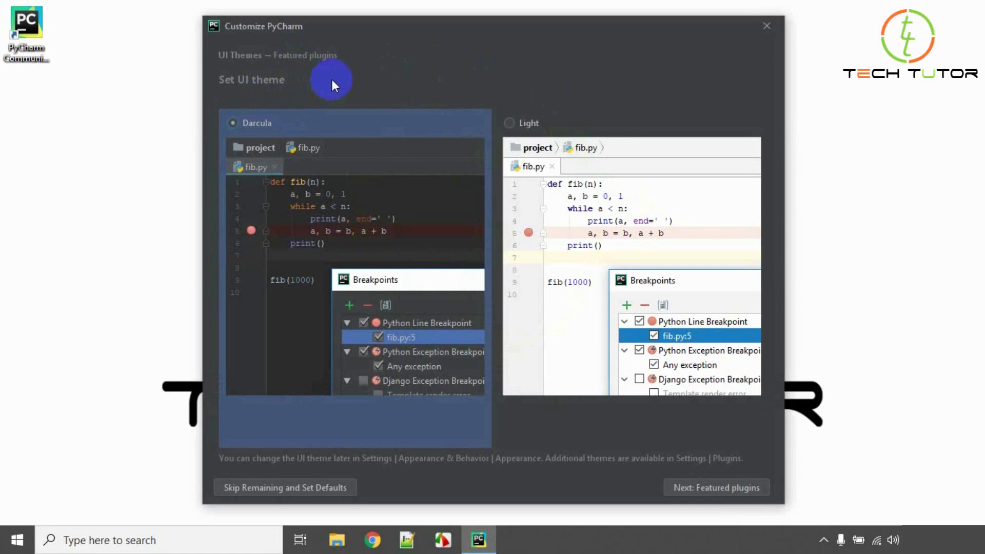
pyautogui.click(507, 123)
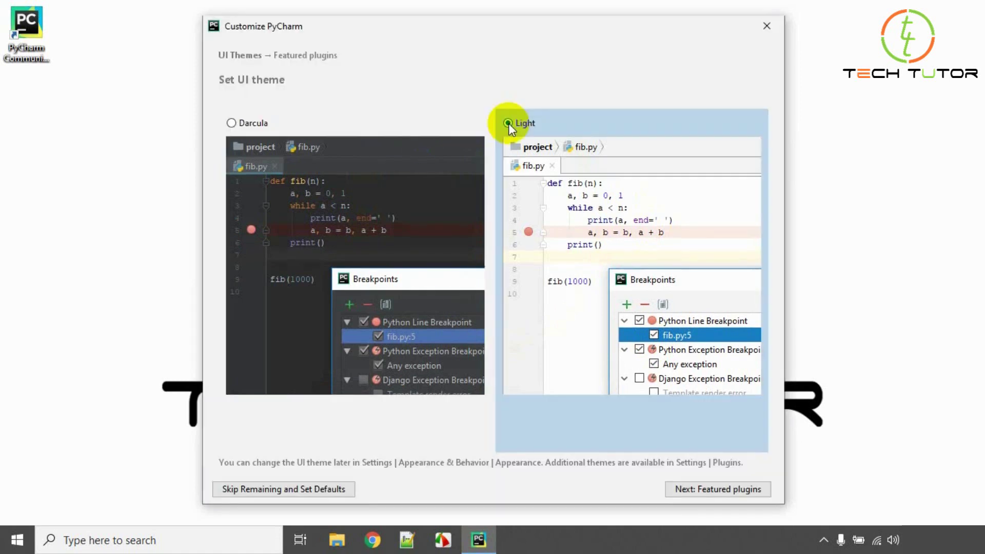
pyautogui.click(258, 129)
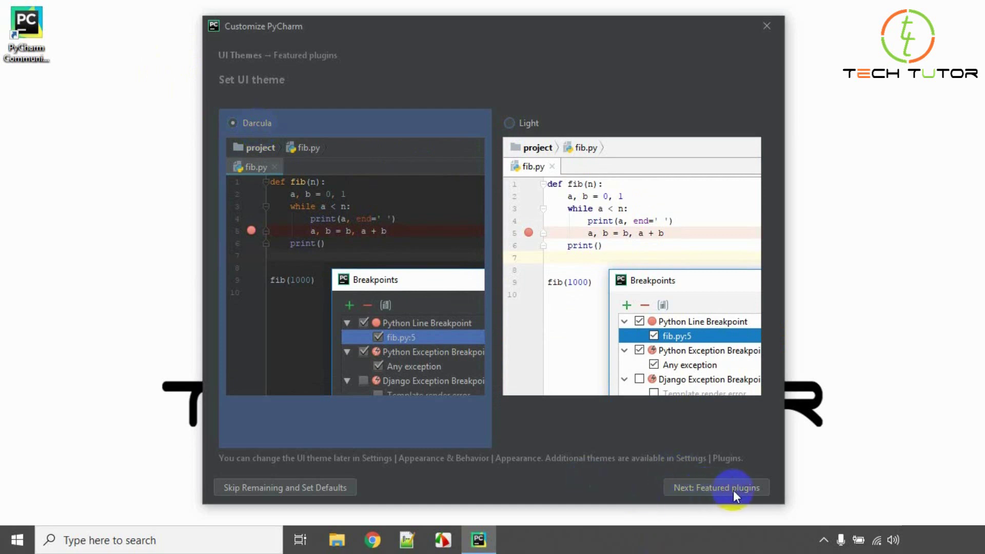
# Skip the featured plugins, finish setup, and move the Welcome to PyCharm window higher.
pyautogui.click(719, 490)
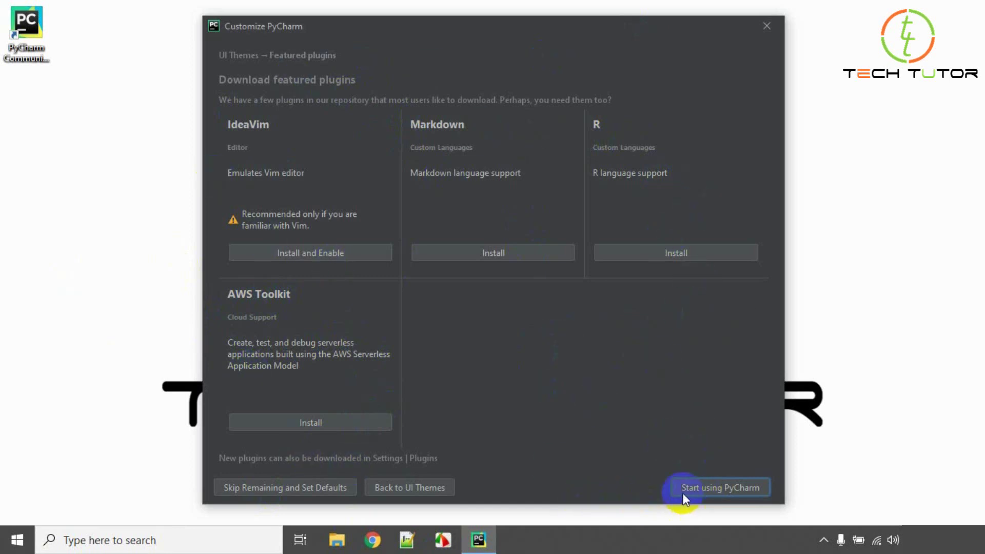
pyautogui.click(736, 488)
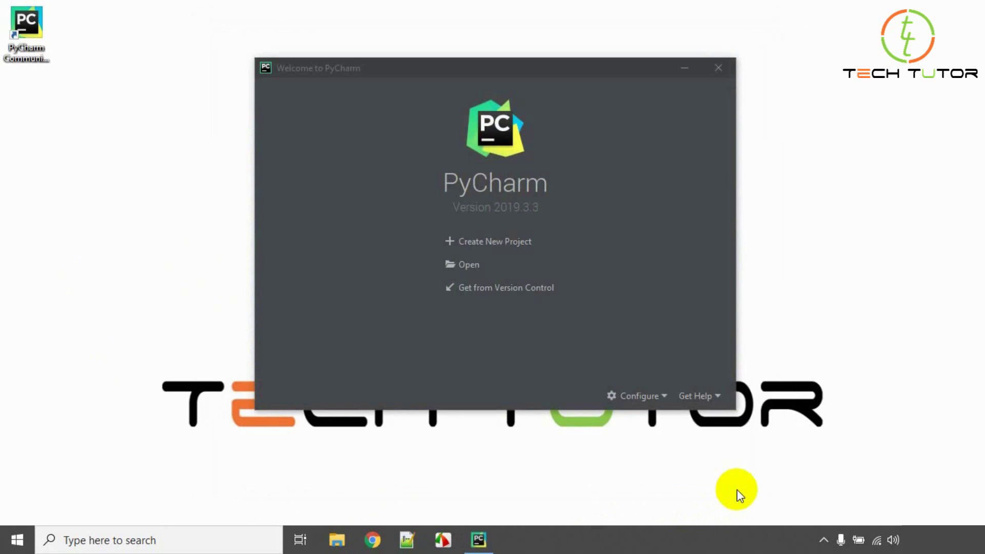
pyautogui.moveTo(622, 66); pyautogui.dragTo(644, 17)
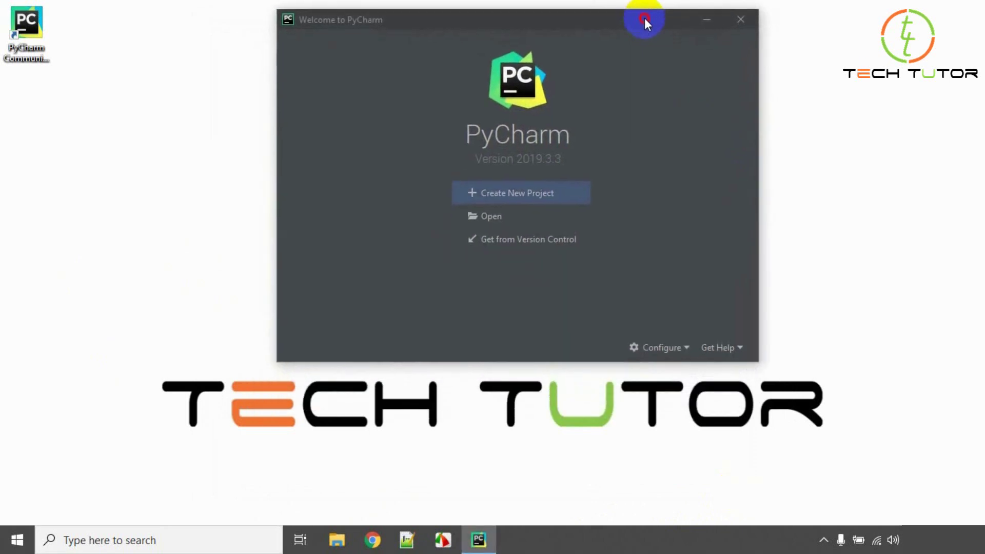
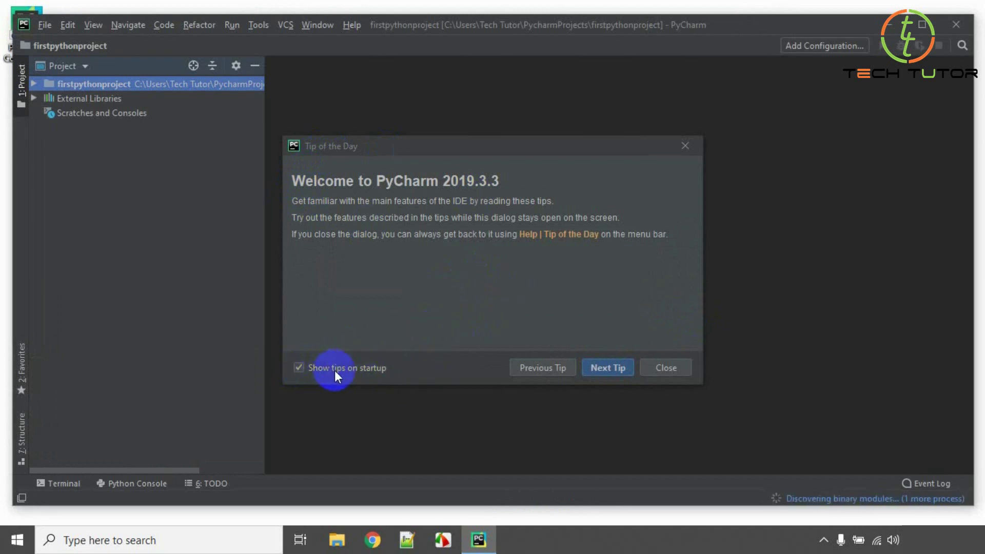
# Close the Tip of the Day and maximize the firstpythonproject window.
pyautogui.click(297, 368)
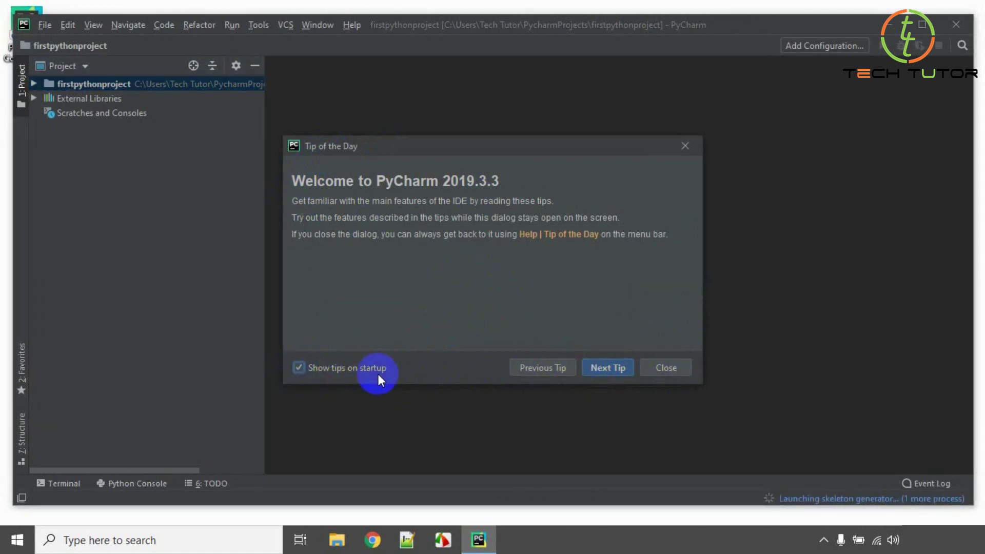
pyautogui.click(666, 365)
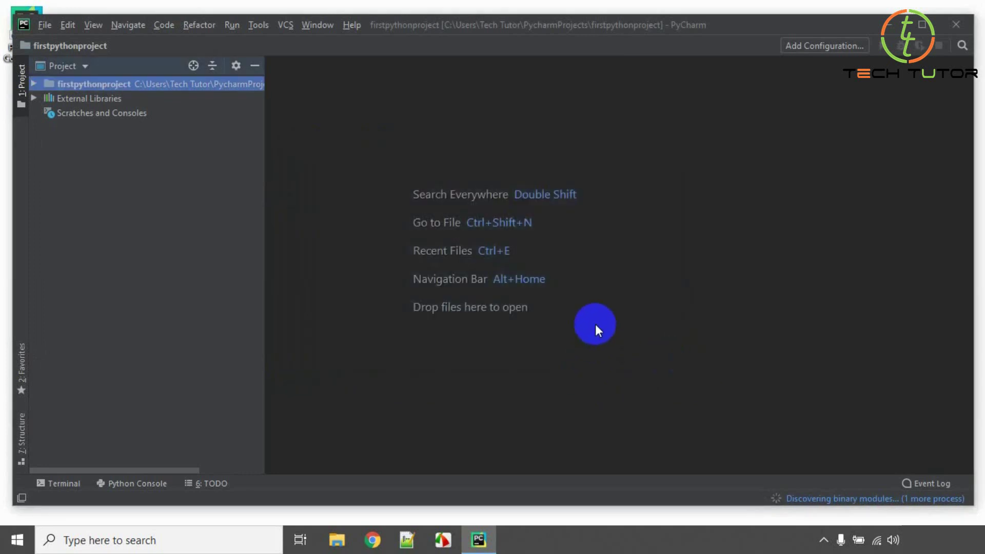
pyautogui.click(921, 24)
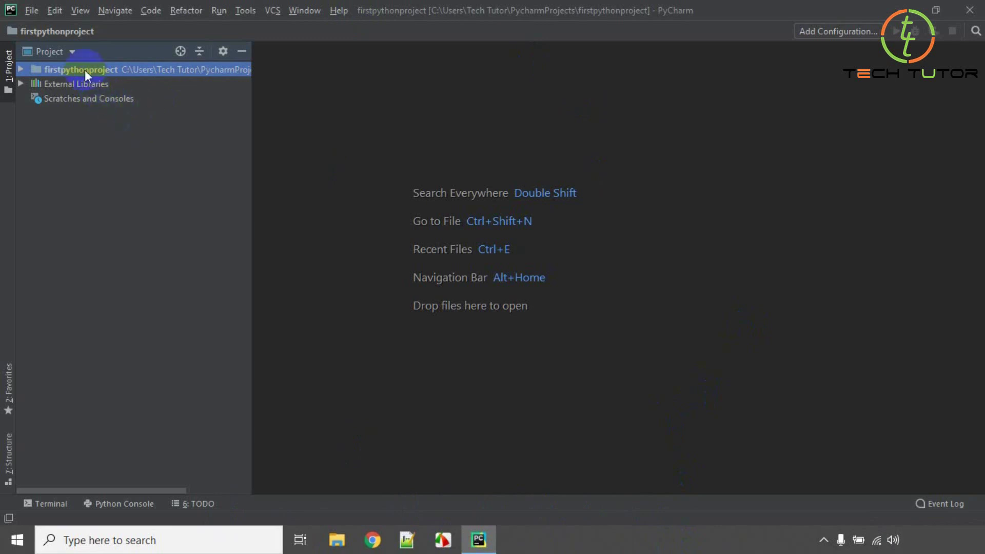
# Create a new Python file named testfile via File > New > Python File.
pyautogui.click(27, 11)
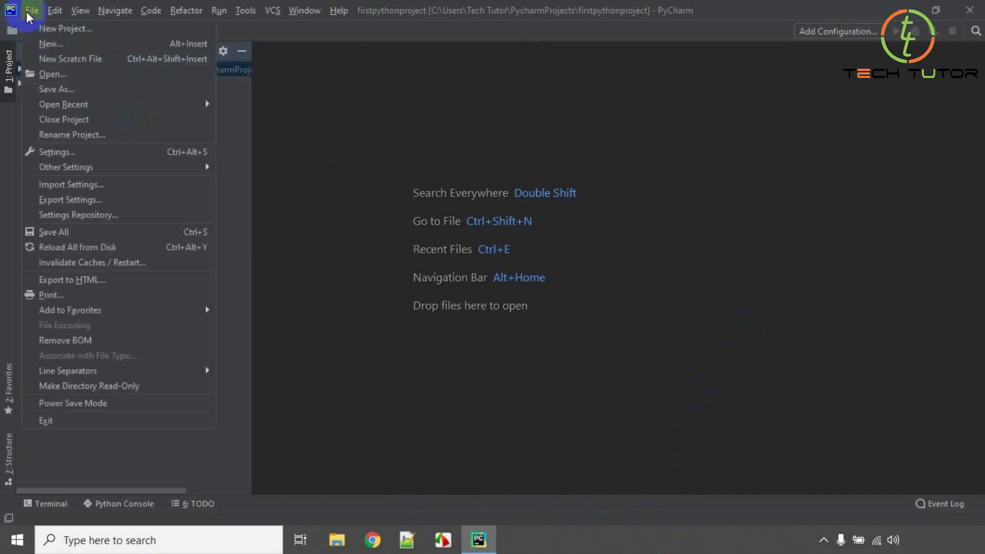
pyautogui.click(54, 43)
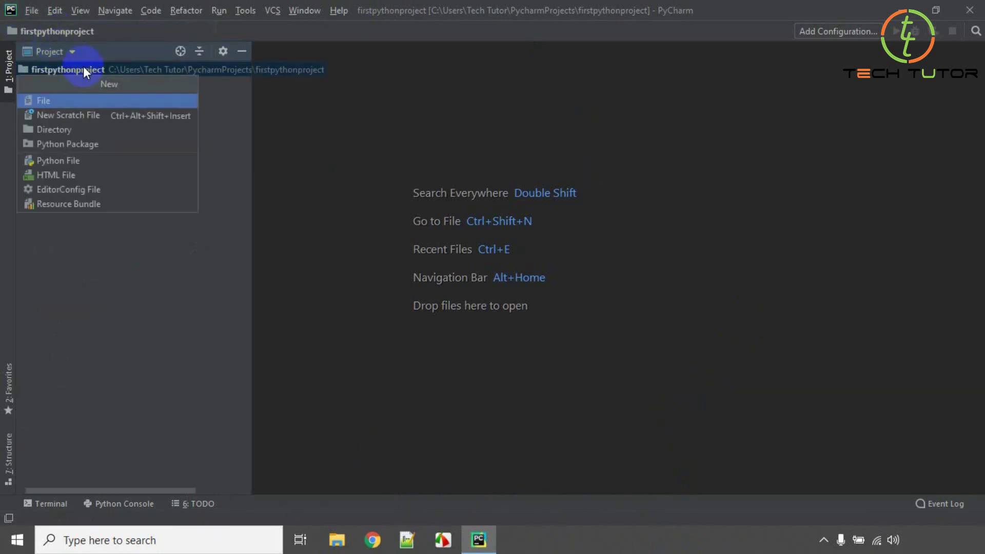
pyautogui.click(71, 162)
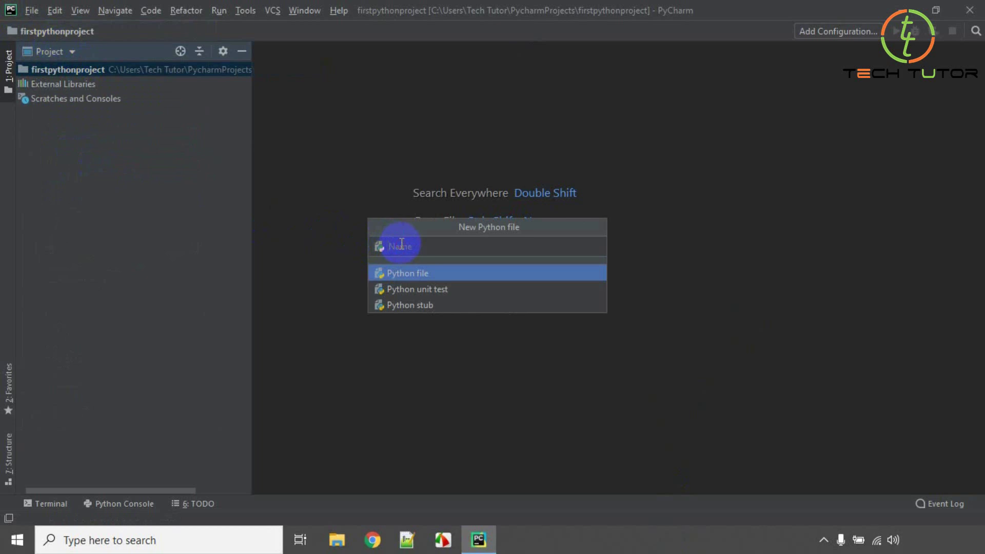
pyautogui.write('testfile')
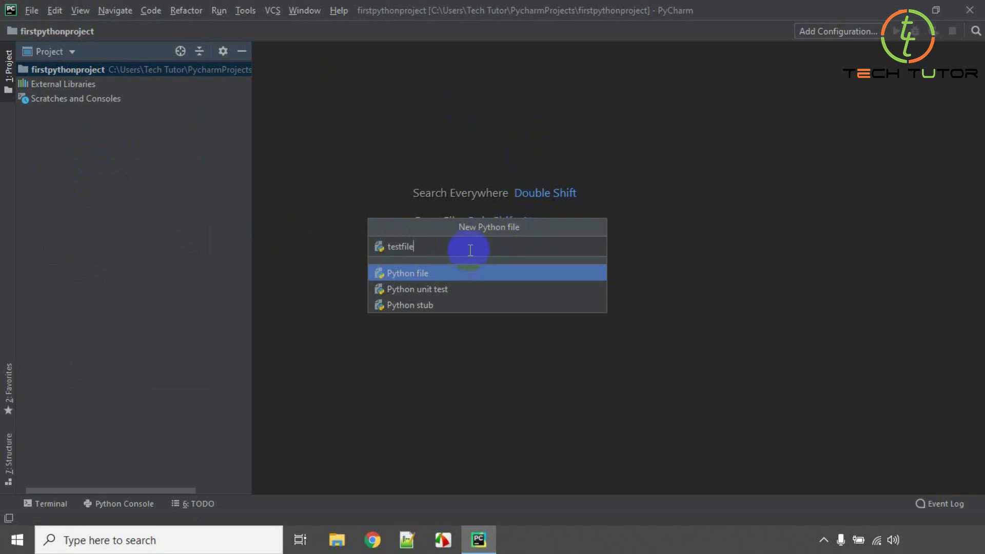
pyautogui.press('Return')
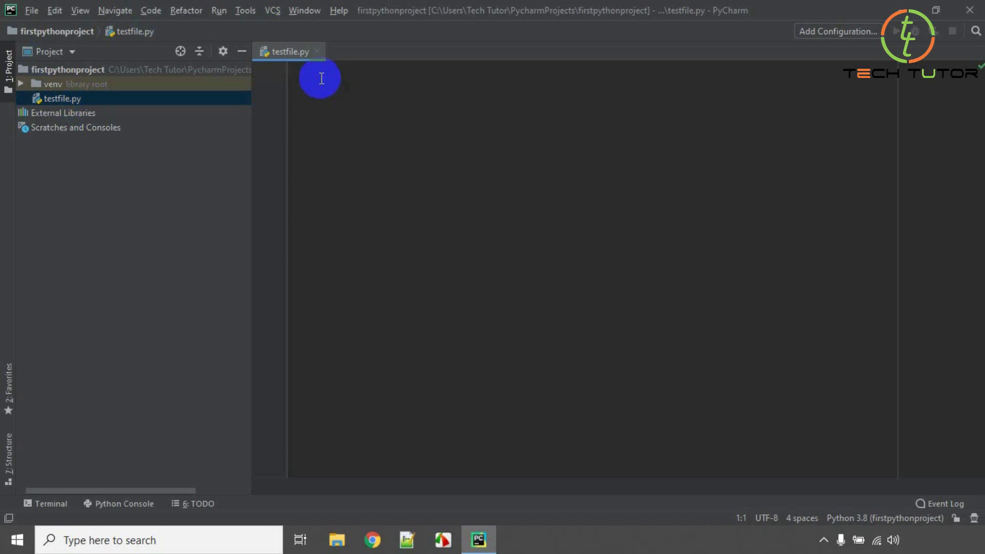
# Write a print statement on line 1 that prints a person's name as a string.
pyautogui.write('print')
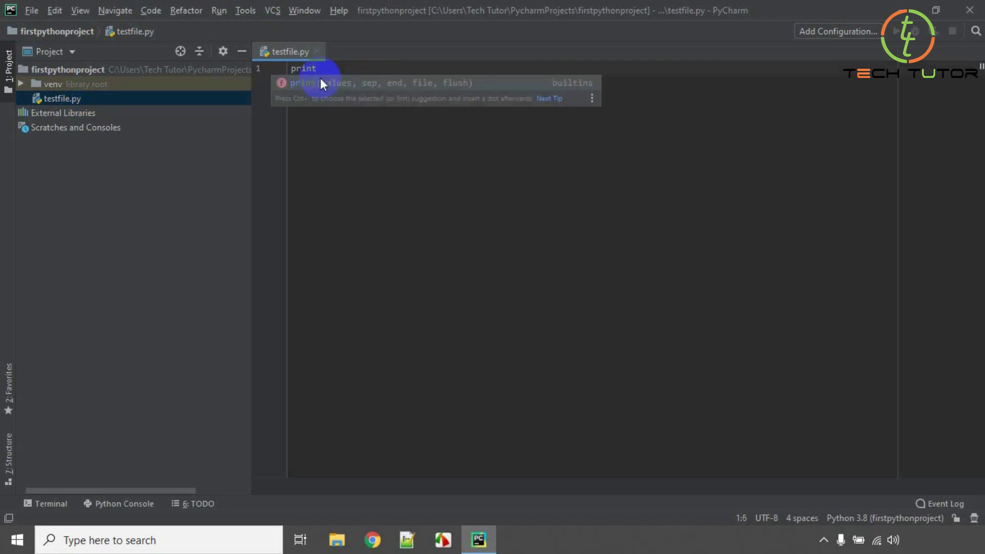
pyautogui.write(' ()')
pyautogui.press('Left')
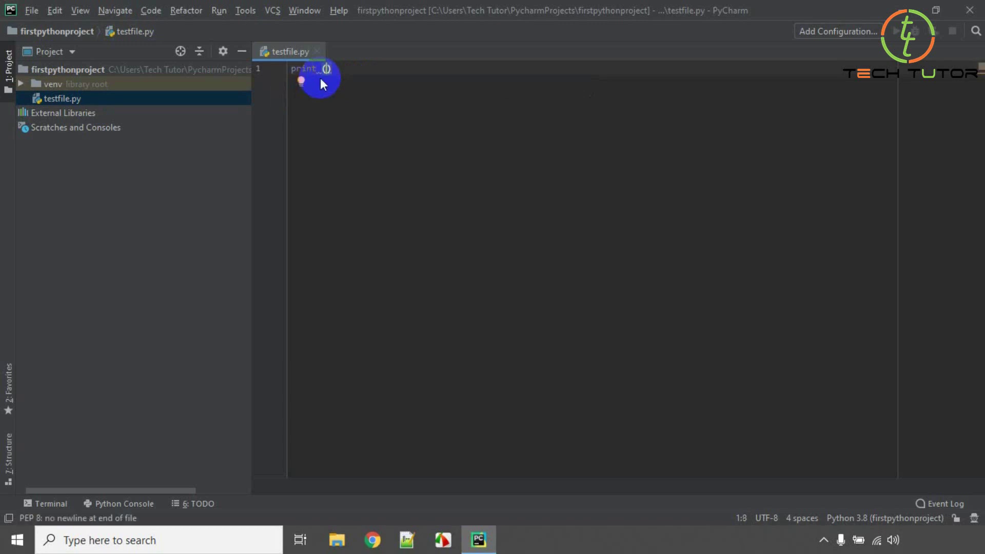
pyautogui.write("'")
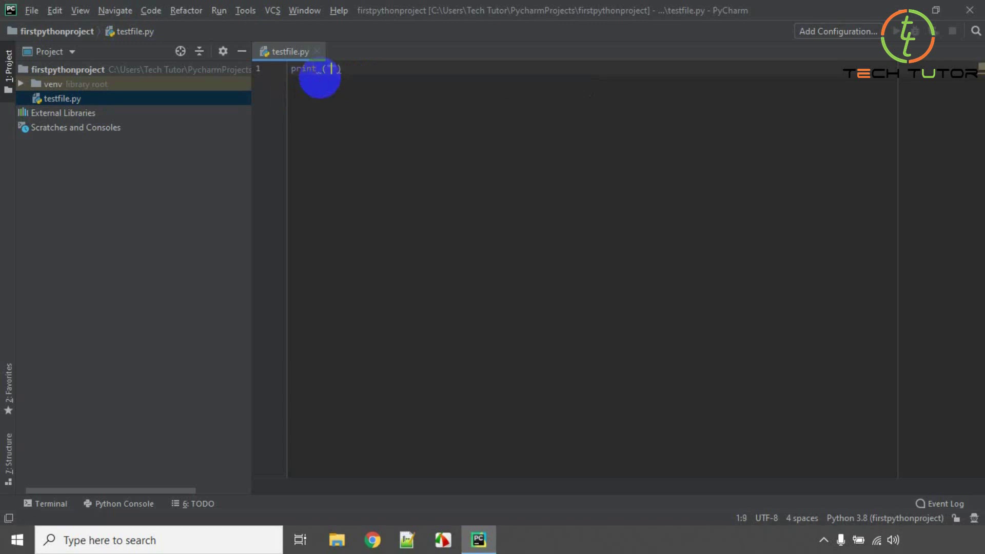
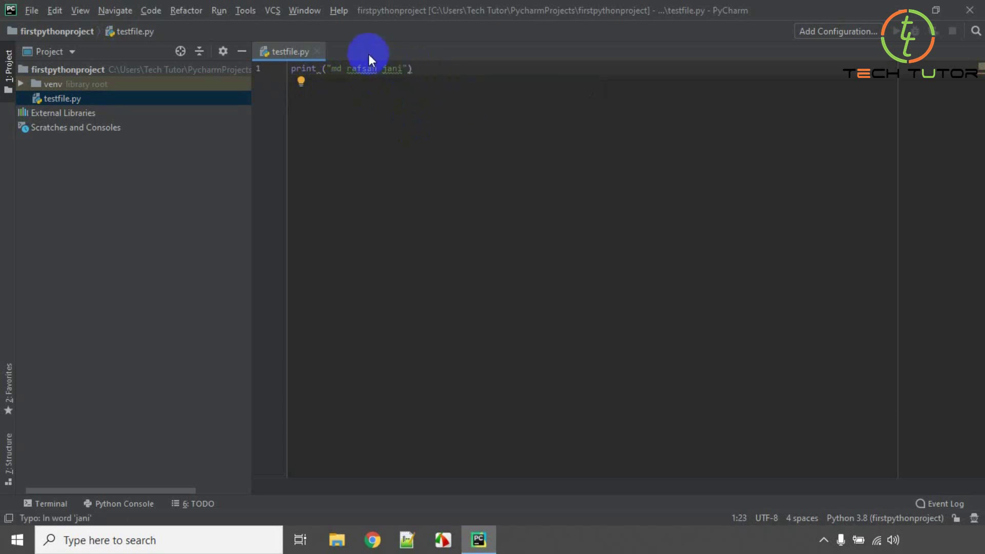
# Run testfile from the Run menu and highlight the printed name in the output.
pyautogui.click(224, 12)
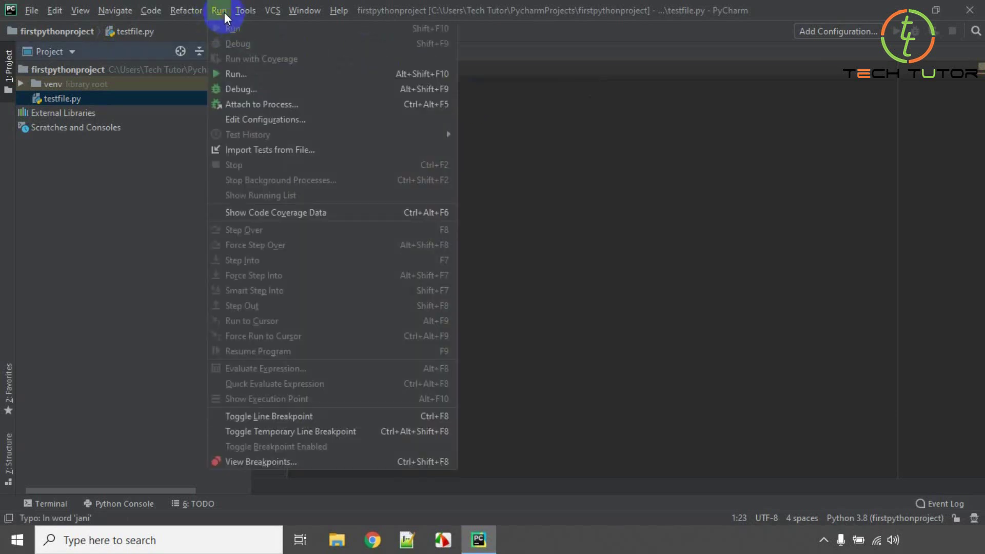
pyautogui.click(455, 164)
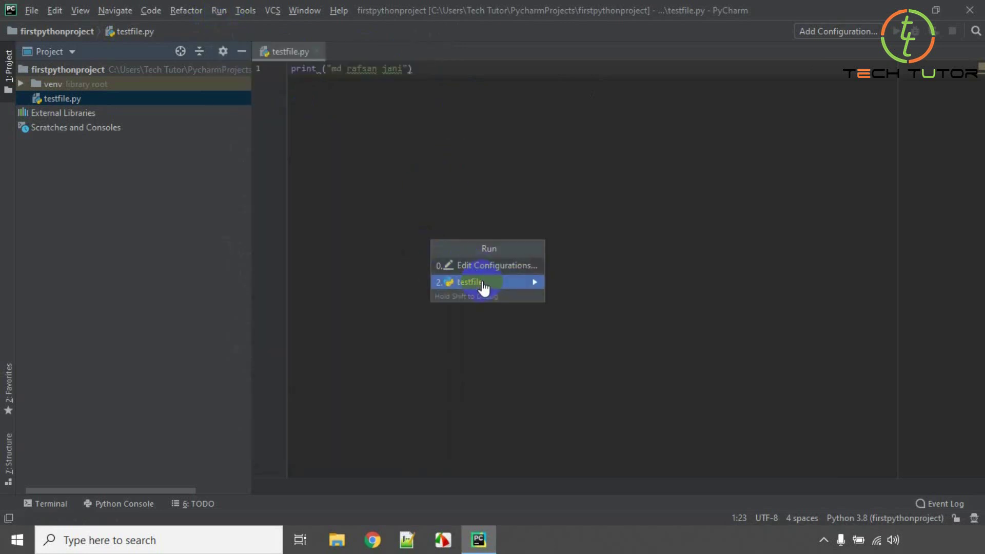
pyautogui.click(483, 282)
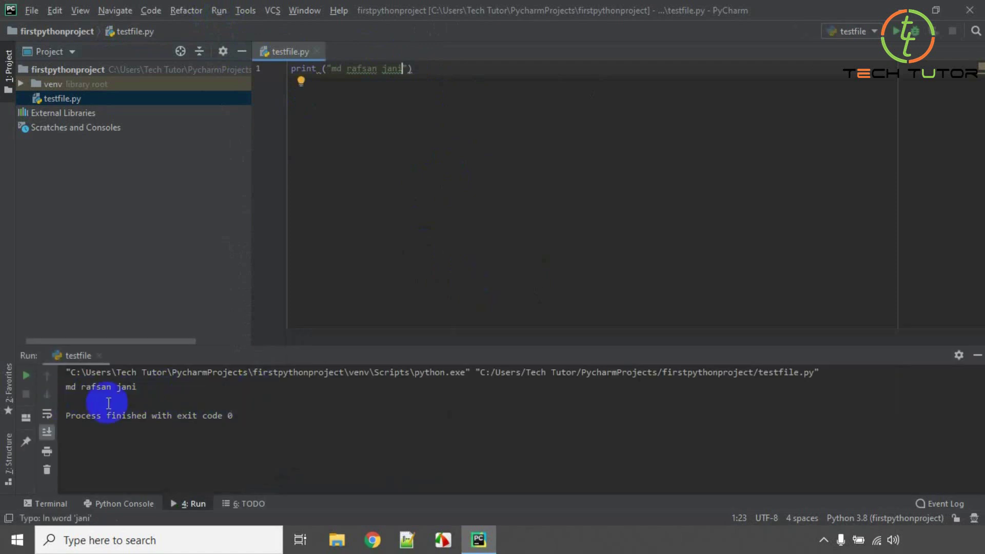
pyautogui.click(69, 386)
pyautogui.moveTo(68, 386); pyautogui.dragTo(155, 389)
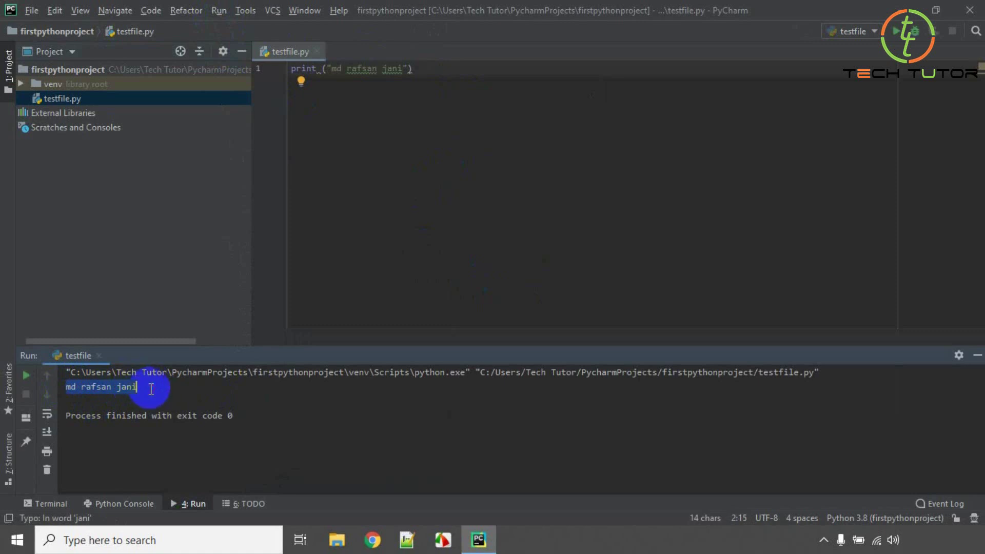
pyautogui.click(146, 388)
# Add a print(5+5) line below the name print in testfile.py.
pyautogui.click(417, 69)
pyautogui.press('Return')
pyautogui.press('Return')
pyautogui.write('print')
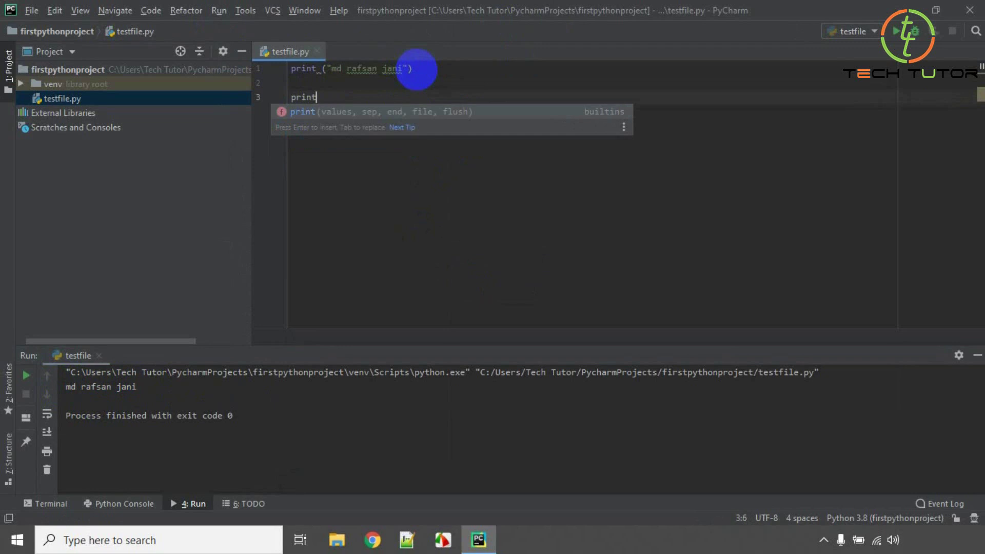
pyautogui.write('(')
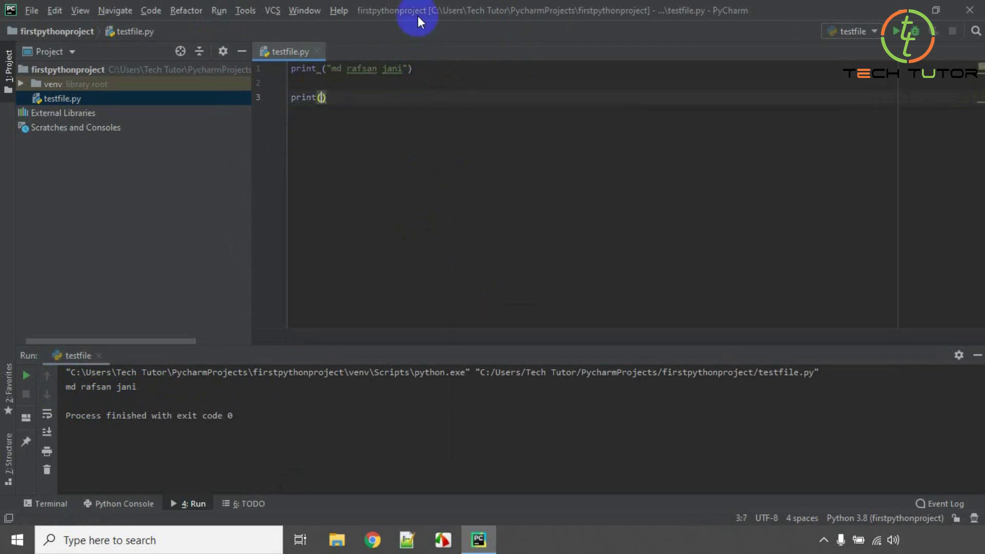
pyautogui.write('5+5')
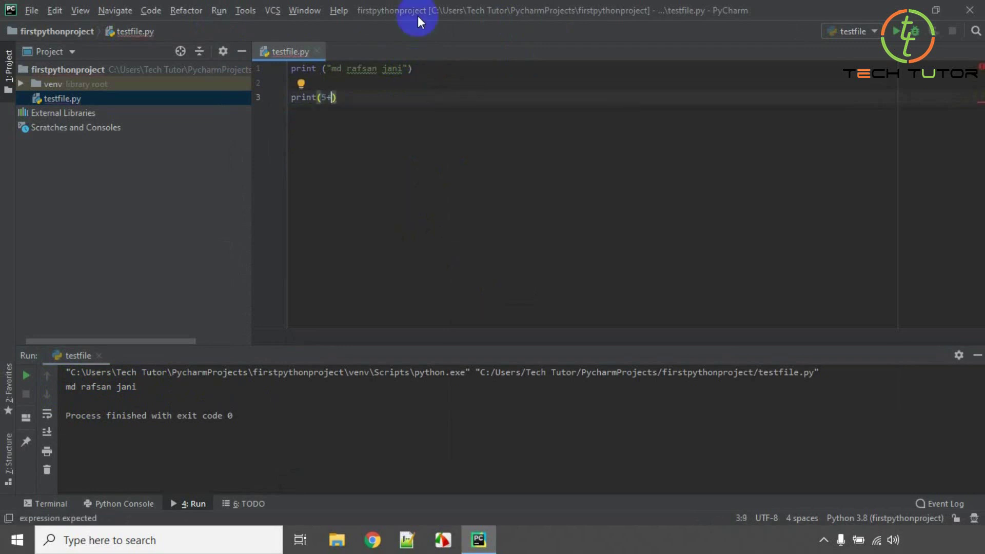
pyautogui.click(358, 97)
# Run testfile again and select the resulting 10 in the output.
pyautogui.click(218, 12)
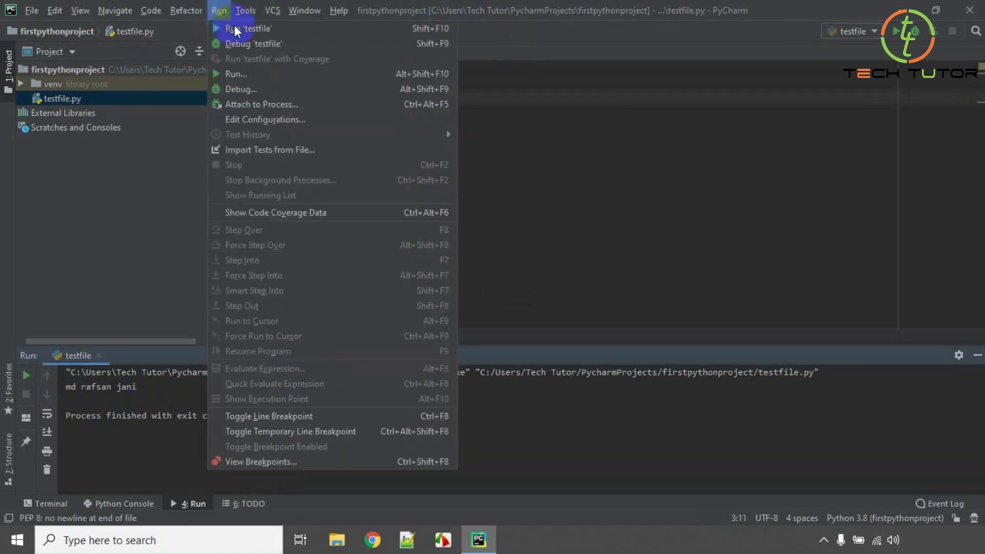
pyautogui.click(251, 75)
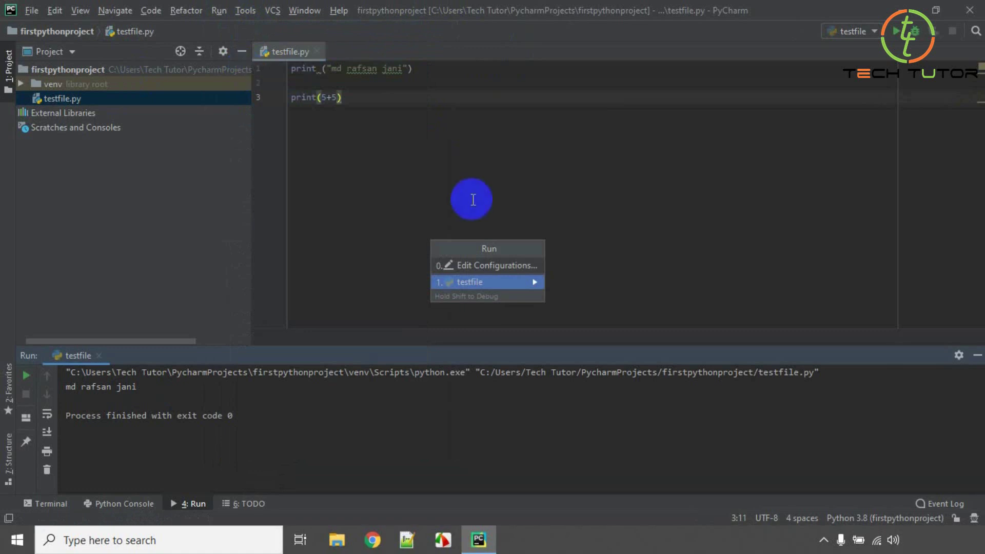
pyautogui.click(481, 284)
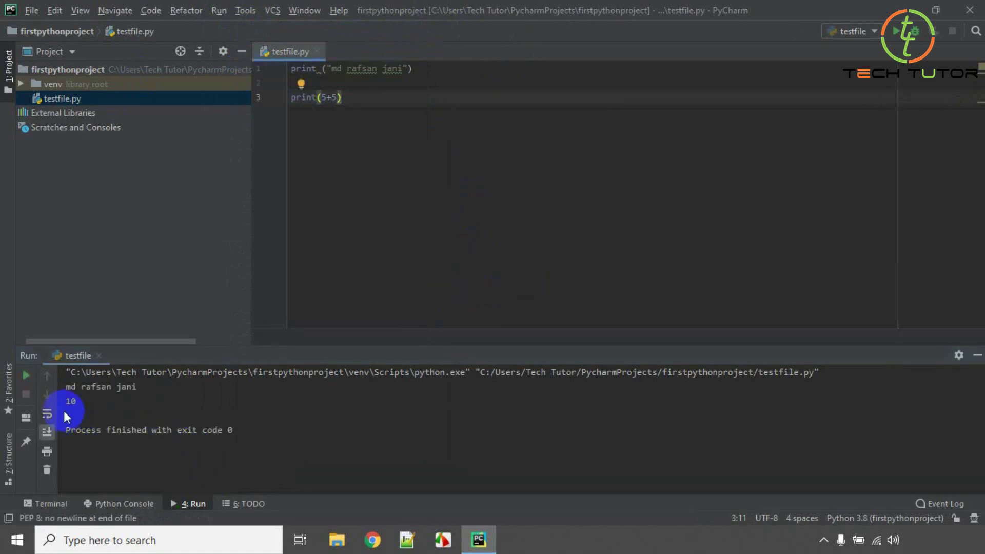
pyautogui.moveTo(79, 405); pyautogui.dragTo(69, 406)
pyautogui.click(129, 409)
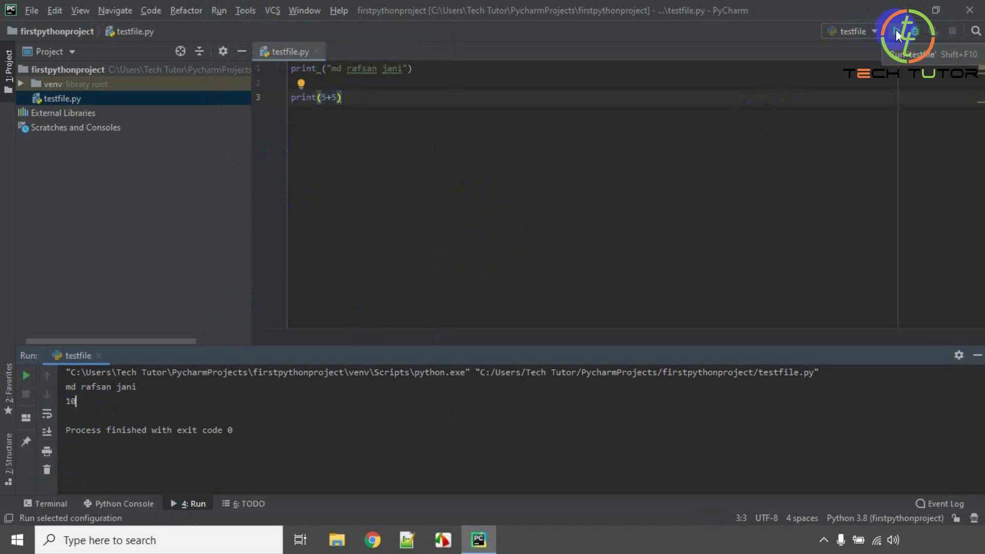
# Add print(30) on line 5, rerun testfile, and select the 30 in the output.
pyautogui.click(387, 91)
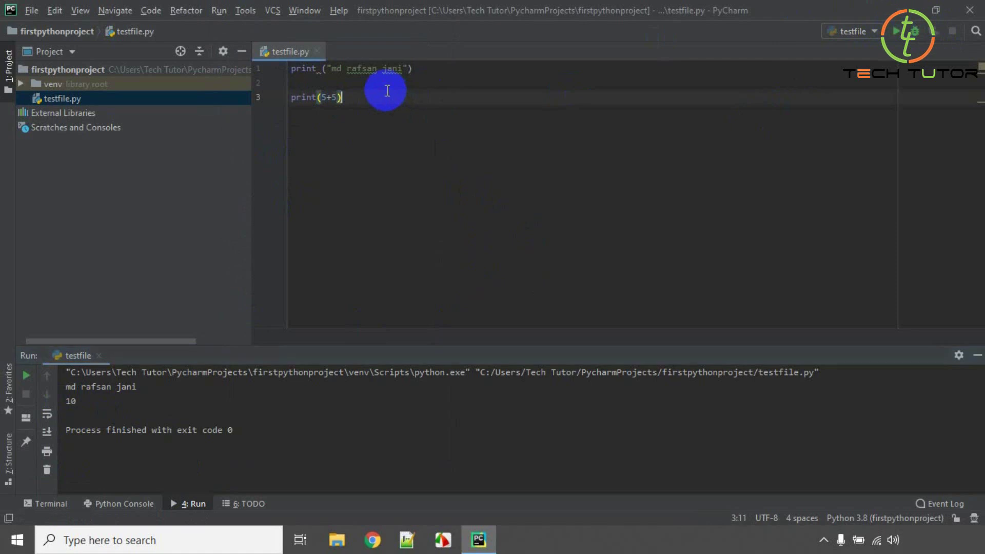
pyautogui.press('Return')
pyautogui.press('Return')
pyautogui.write('print ()')
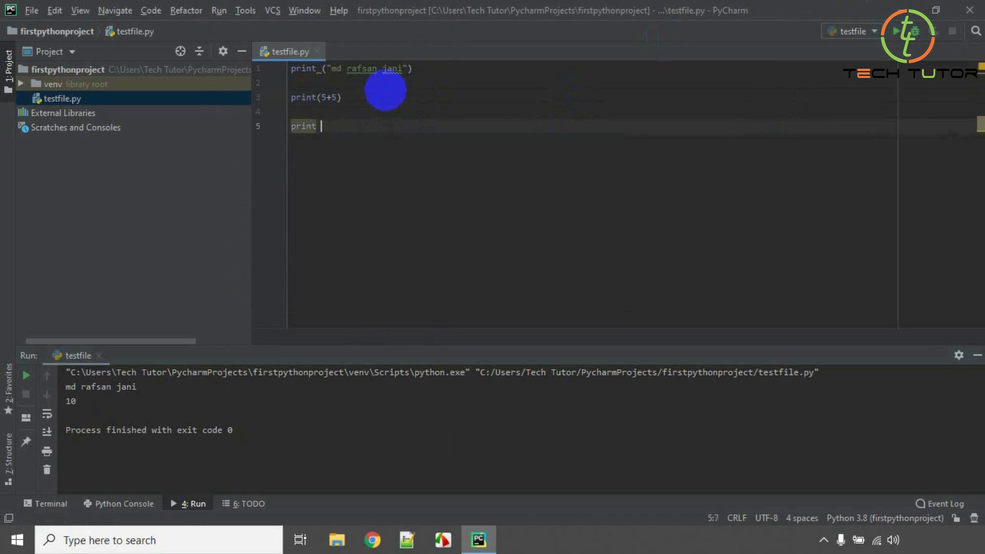
pyautogui.press('Left')
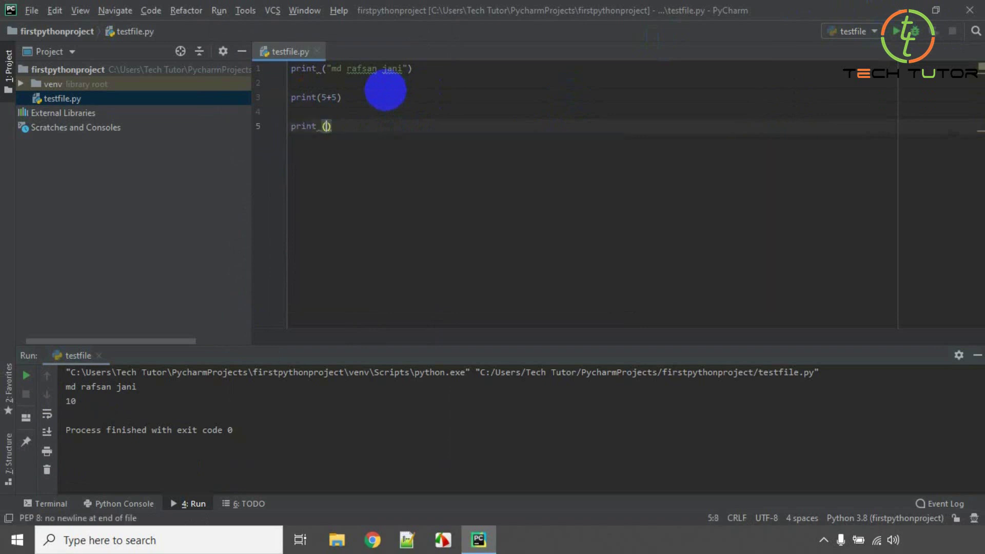
pyautogui.write('30')
pyautogui.click(356, 127)
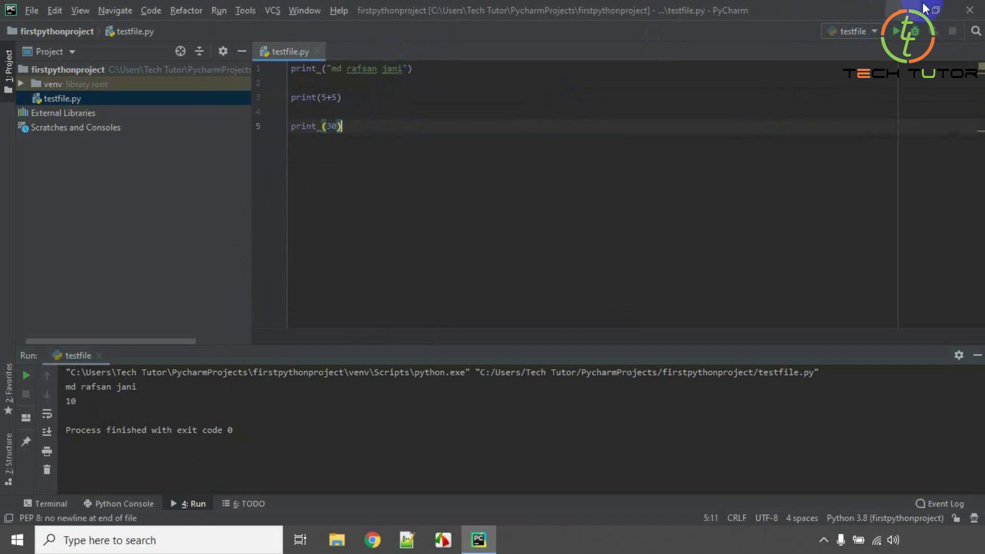
pyautogui.click(894, 34)
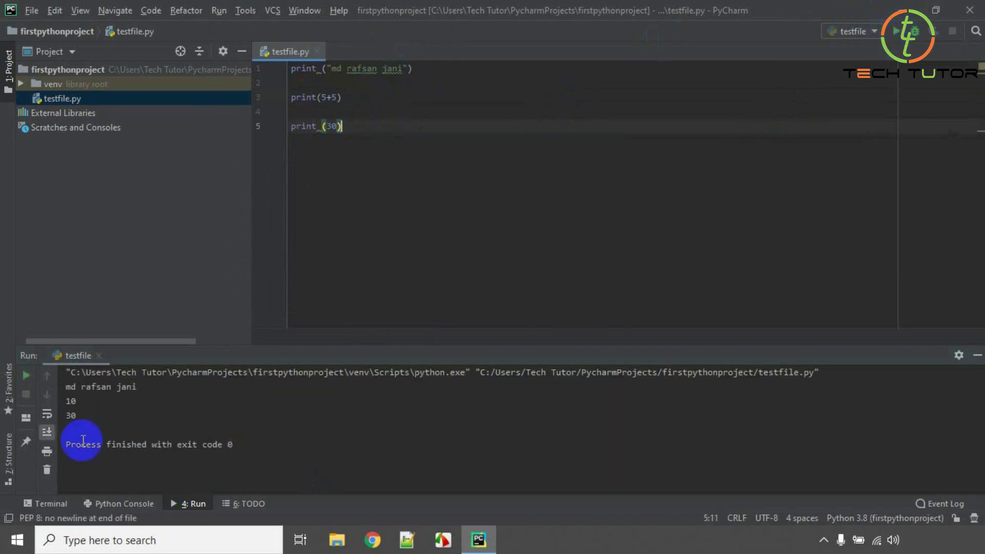
pyautogui.moveTo(82, 417); pyautogui.dragTo(69, 416)
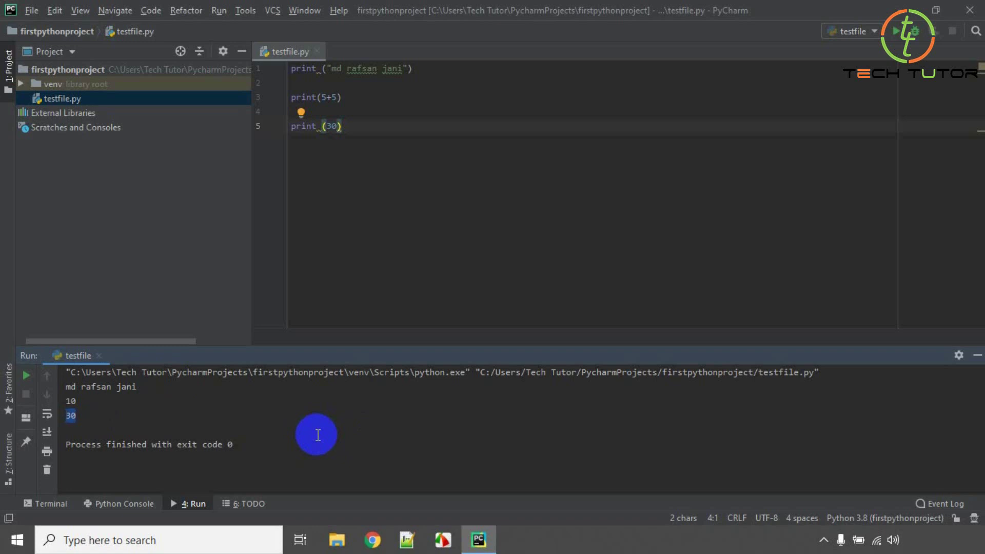
# Minimize PyCharm and double-click the PyCharm Community Edition desktop shortcut.
pyautogui.click(906, 7)
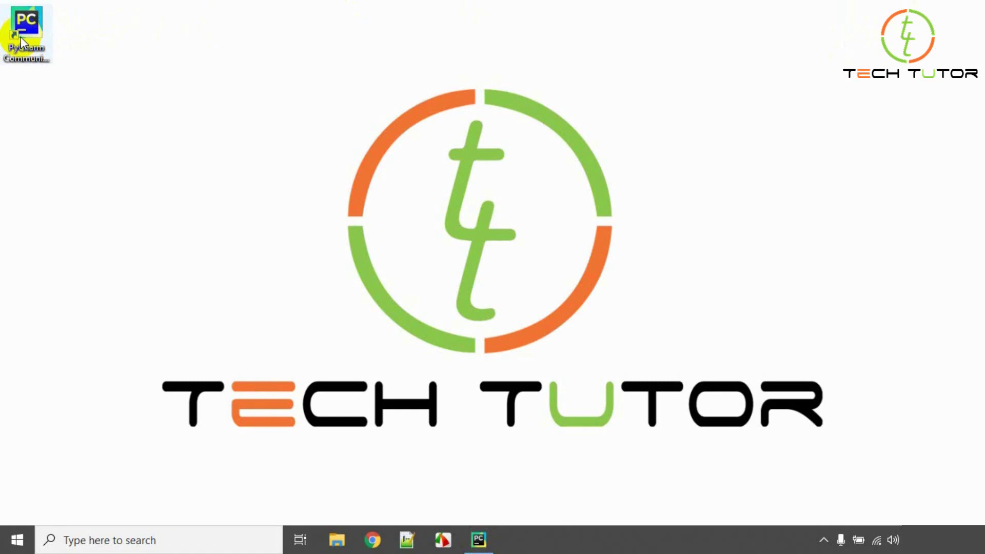
pyautogui.doubleClick(20, 38)
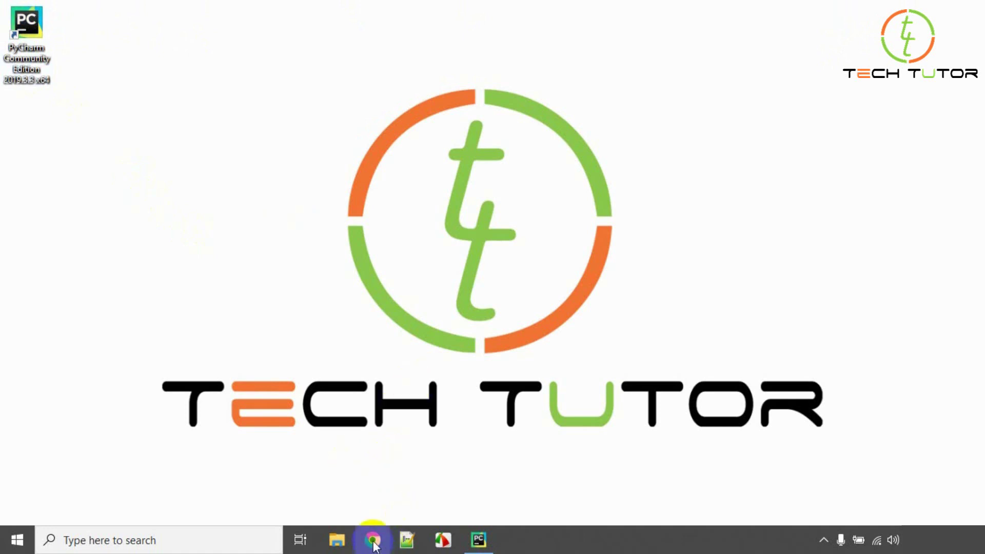
# Open Chrome maximized, search 'sublime text', and open the official sublimetext.com site.
pyautogui.click(373, 540)
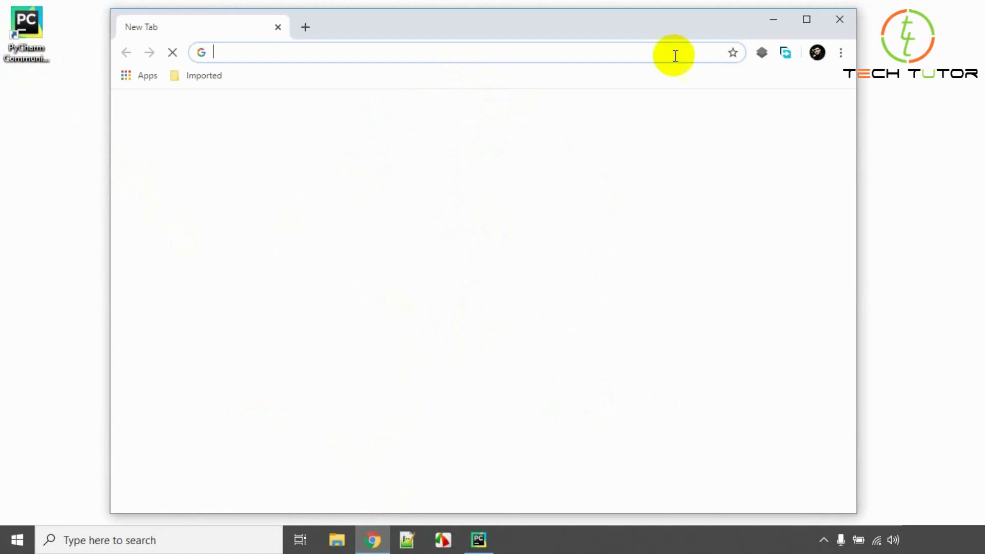
pyautogui.click(806, 20)
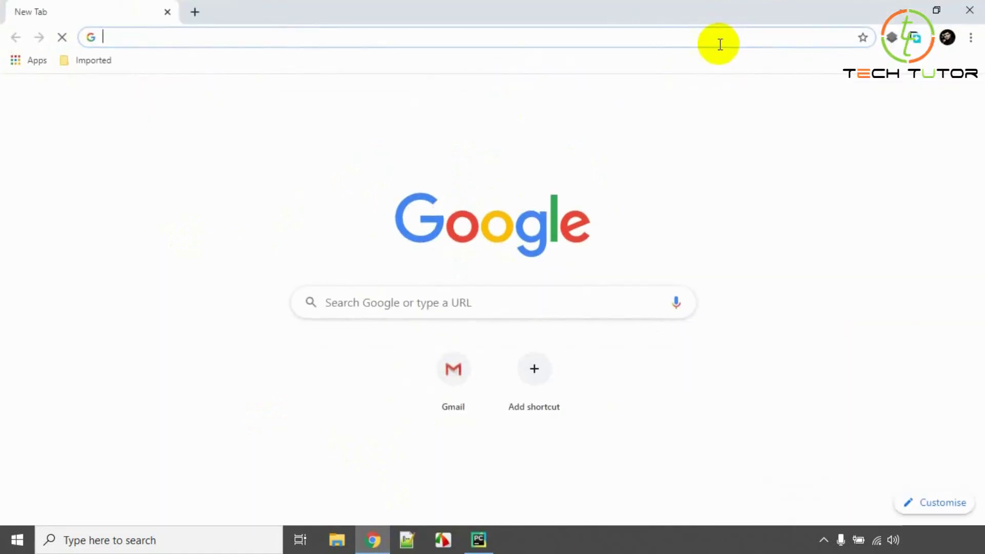
pyautogui.write('sublime text')
pyautogui.press('Return')
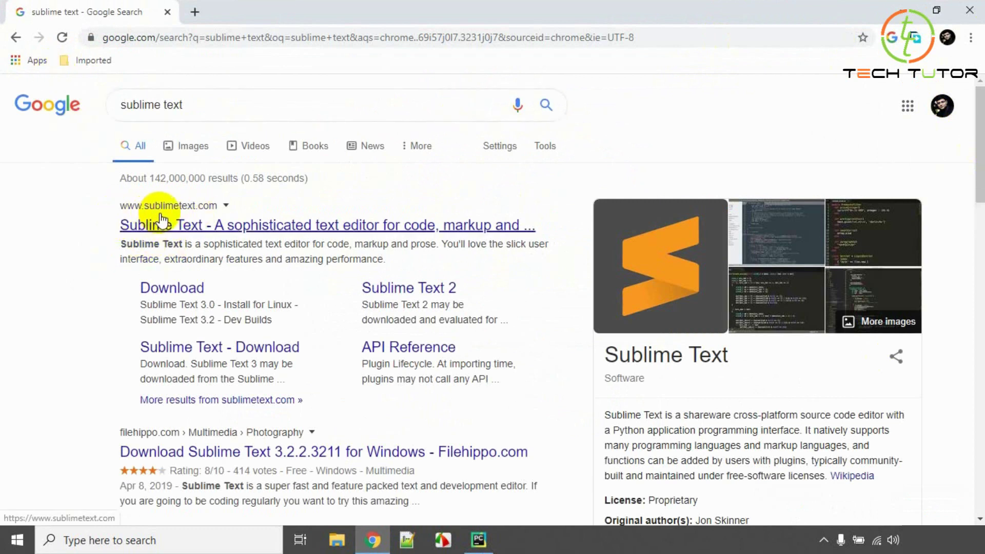
pyautogui.click(220, 227)
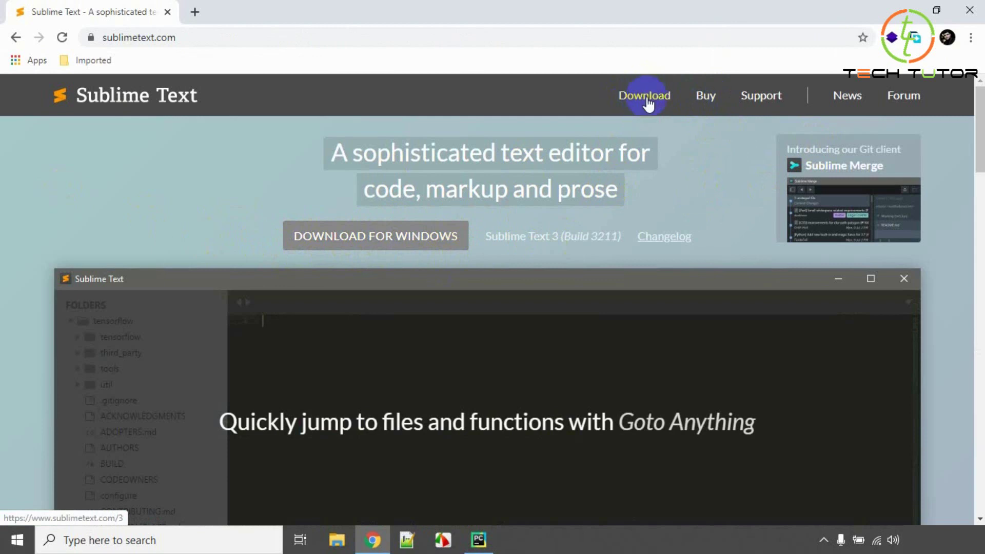
# Visit the download page, return to the homepage, and start the Windows download.
pyautogui.click(634, 101)
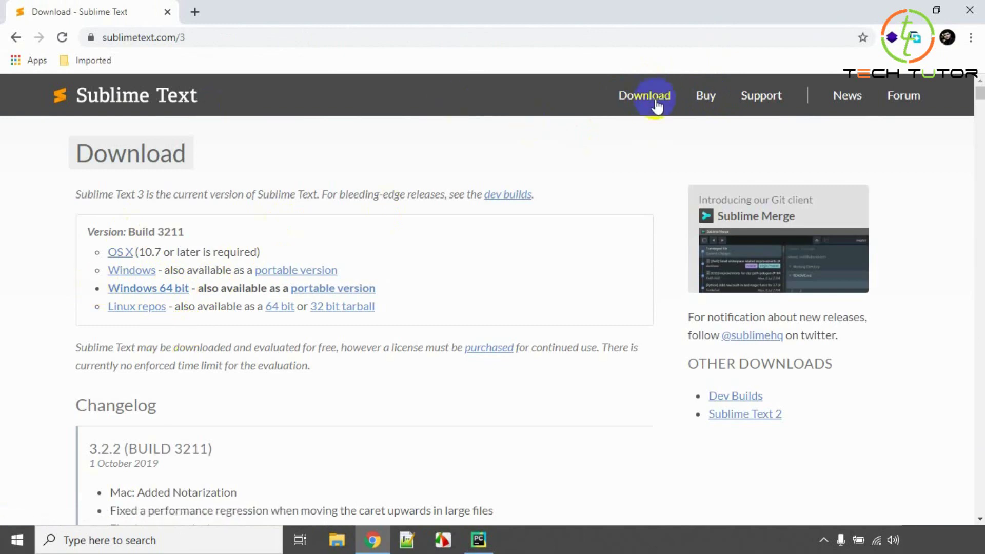
pyautogui.click(653, 97)
pyautogui.scroll(-5, 215, 336)
pyautogui.scroll(5, 209, 325)
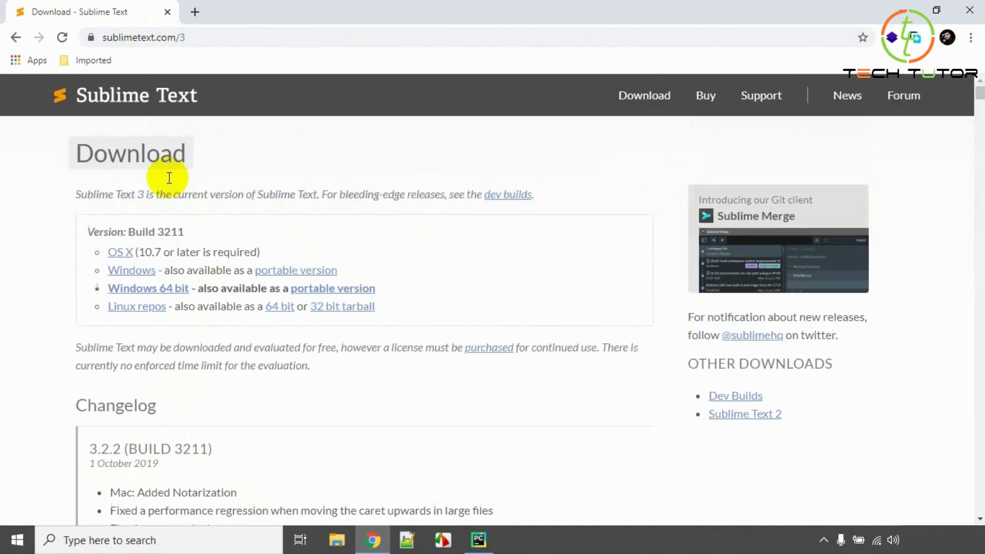
pyautogui.click(127, 102)
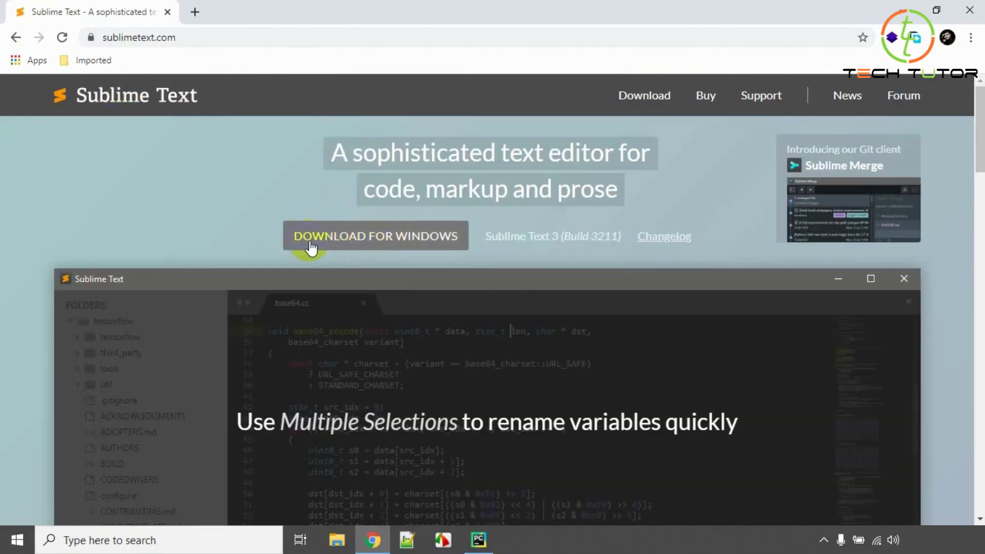
pyautogui.click(380, 239)
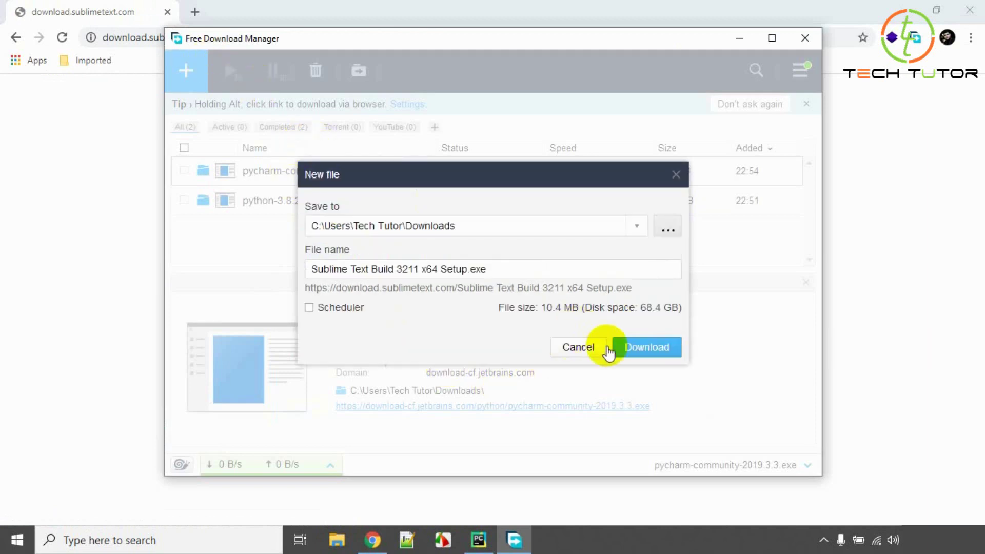
# Download Sublime Text Build 3211 x64 Setup.exe to Downloads, then minimize Free Download Manager.
pyautogui.click(645, 346)
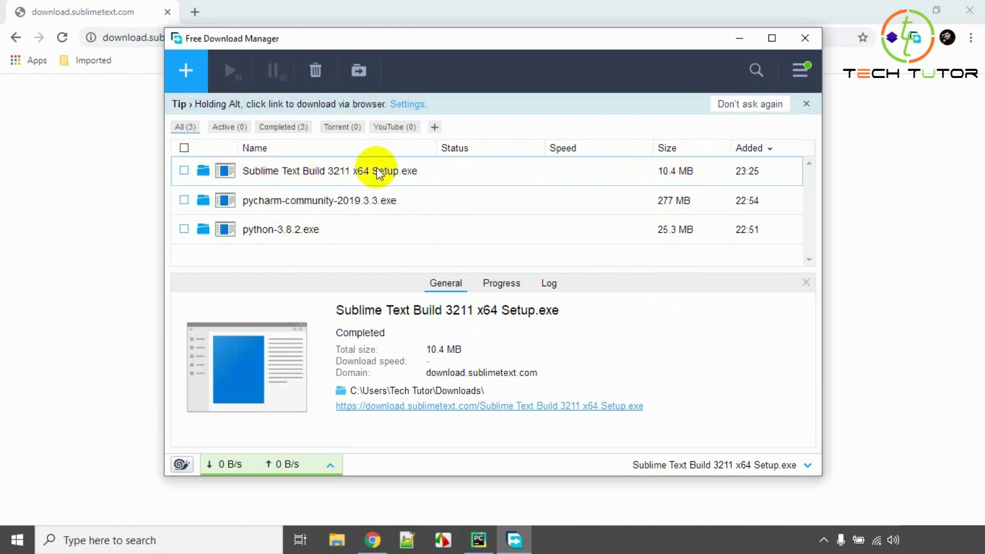
pyautogui.click(737, 46)
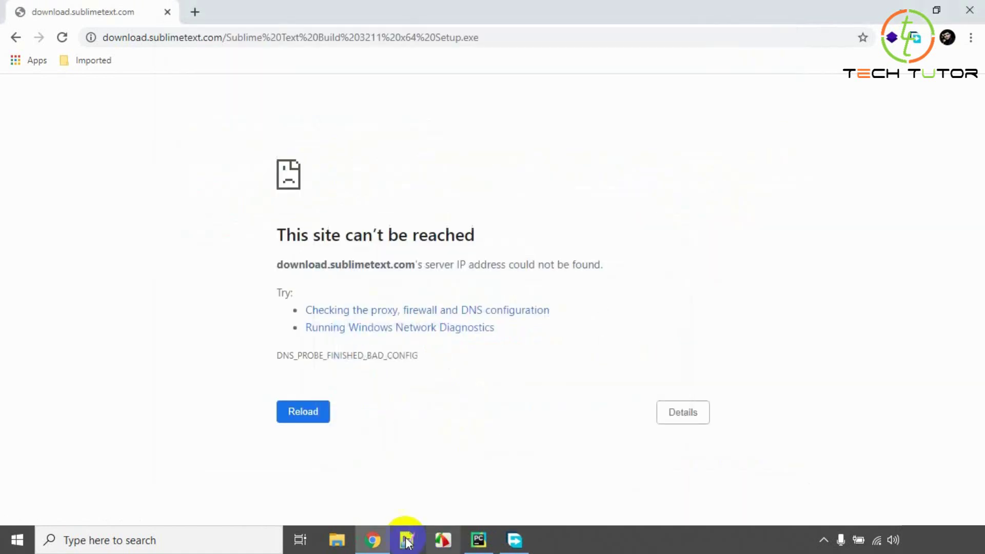
# Open the Downloads folder in File Explorer and launch the Sublime Text installer.
pyautogui.click(337, 538)
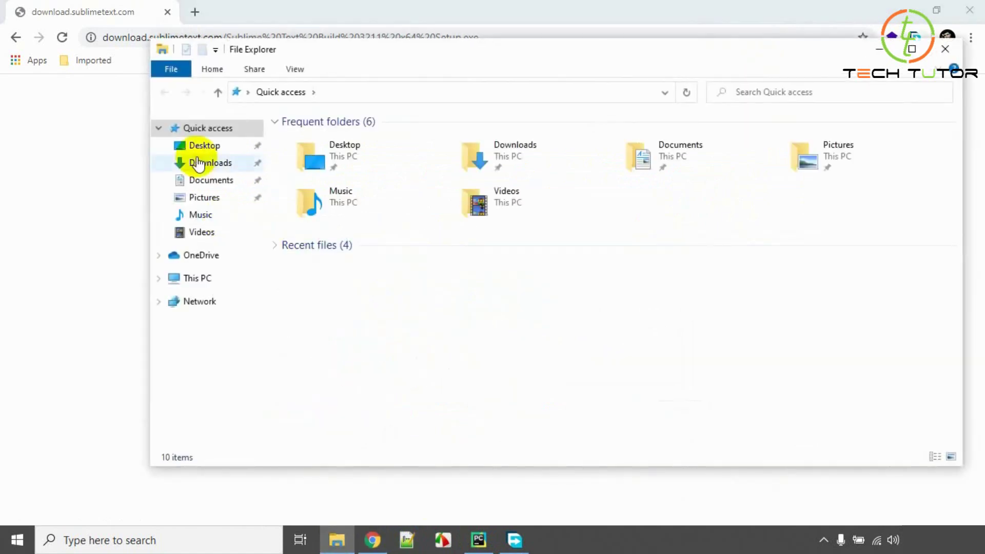
pyautogui.click(203, 162)
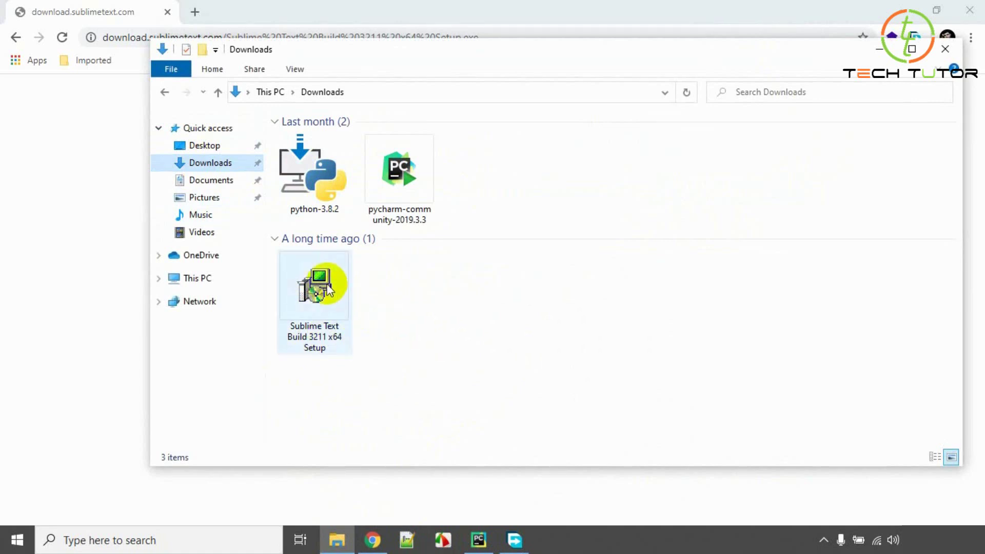
pyautogui.moveTo(328, 291)
pyautogui.click(319, 284)
pyautogui.doubleClick(319, 290)
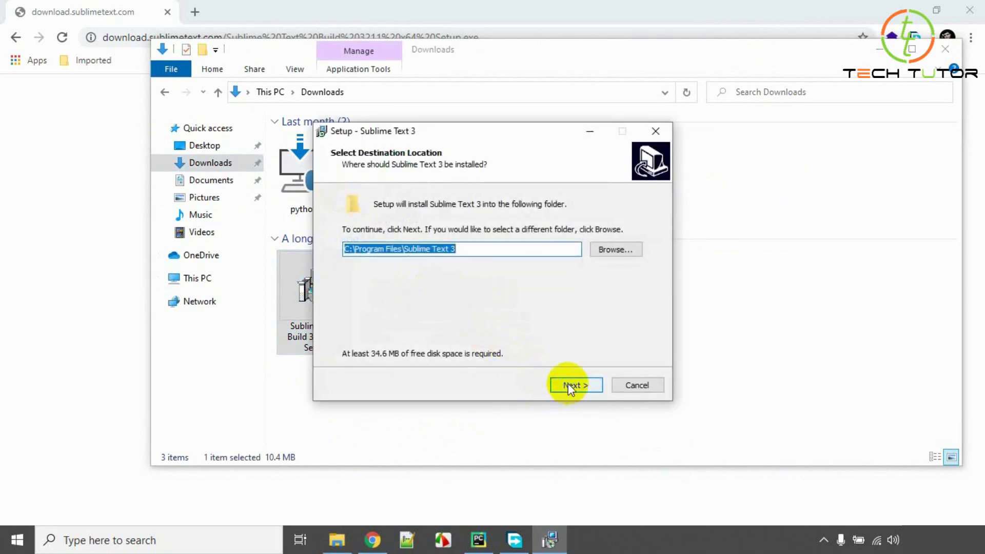
# Install to the default folder with the Explorer context menu option, then minimize Explorer and Chrome.
pyautogui.click(567, 387)
pyautogui.click(411, 227)
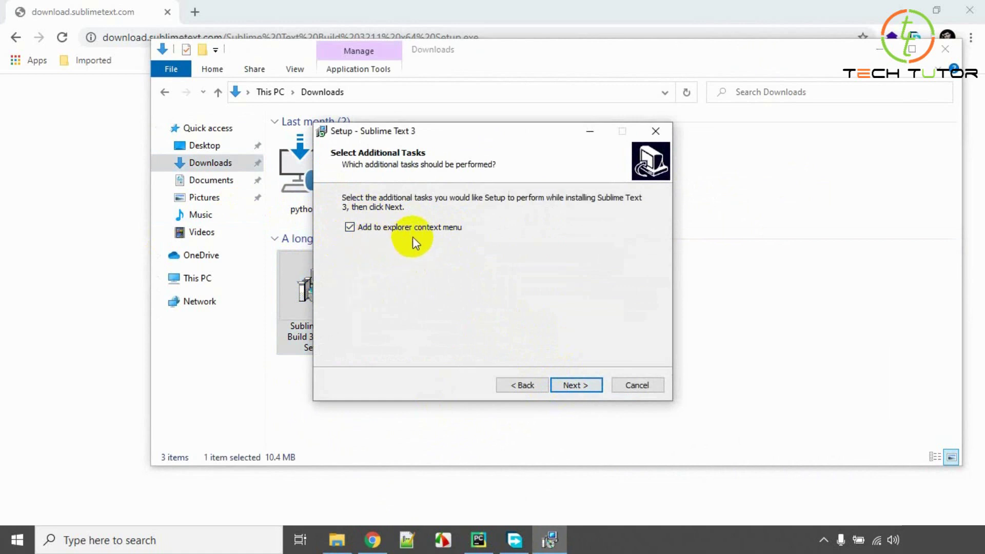
pyautogui.click(580, 386)
pyautogui.click(579, 386)
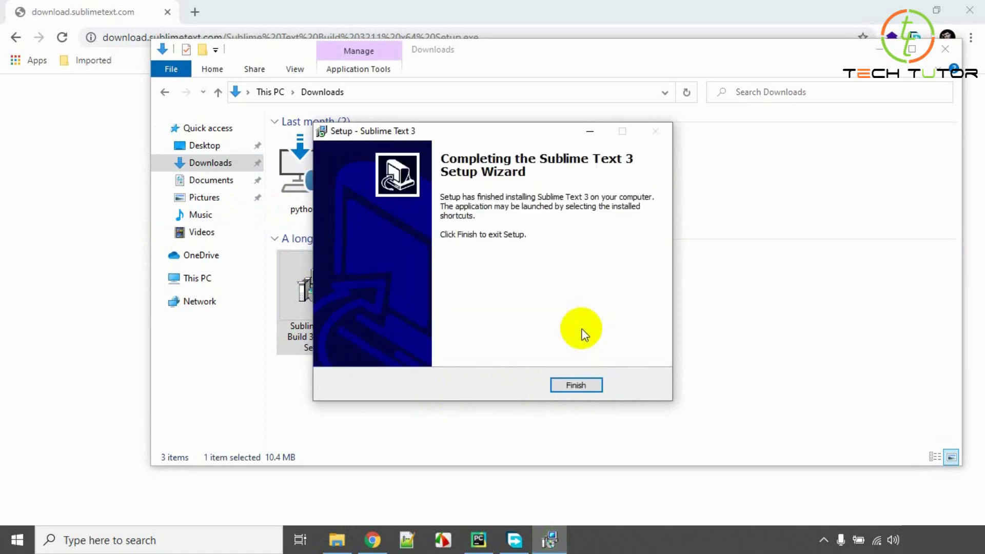
pyautogui.click(590, 384)
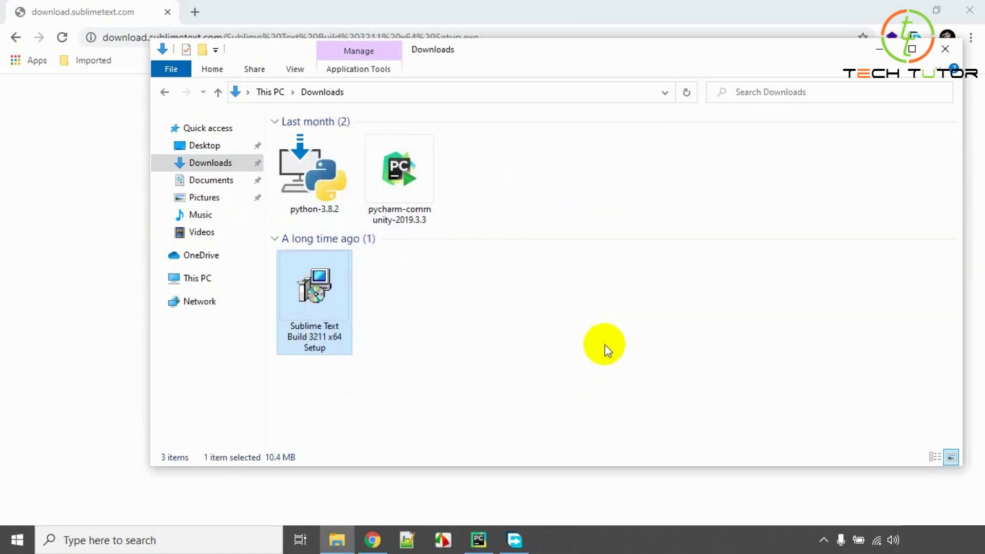
pyautogui.click(880, 49)
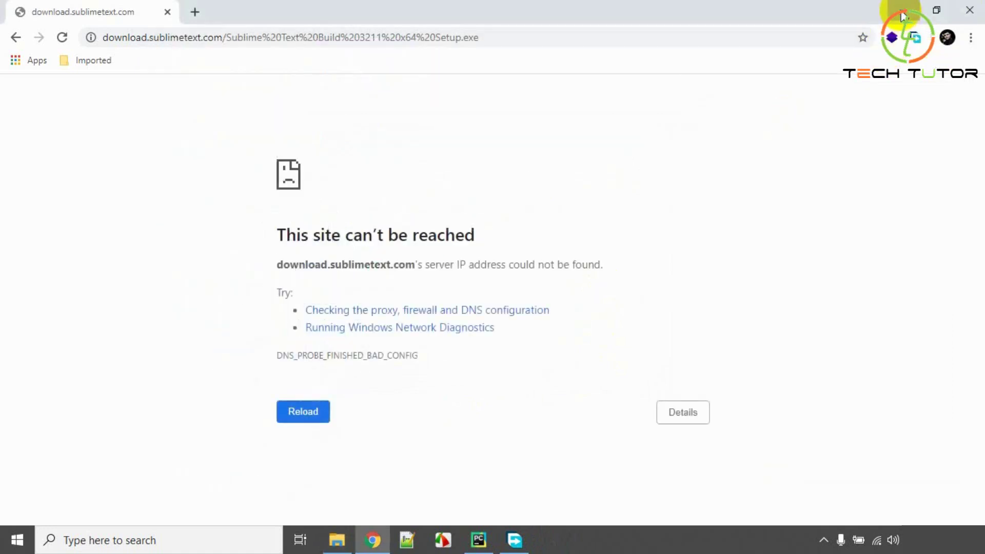
pyautogui.click(903, 11)
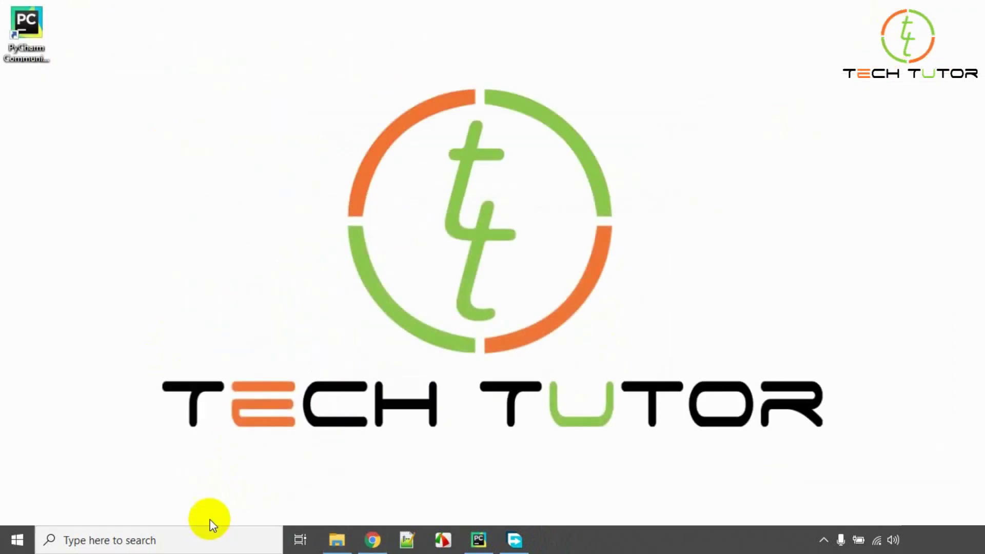
# Search 'subl' in Windows Search, open Sublime Text 3, and maximize its window.
pyautogui.click(165, 541)
pyautogui.write('subl')
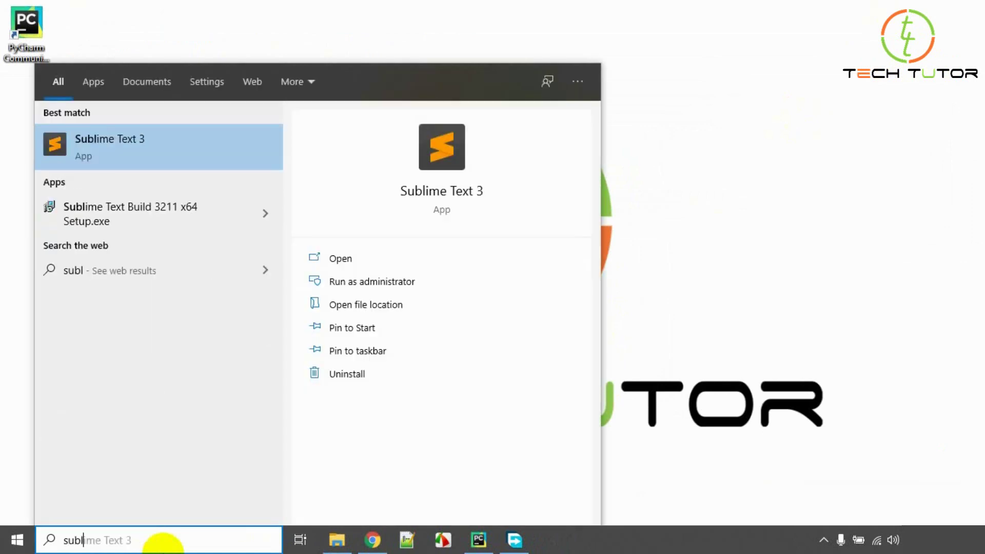
pyautogui.click(352, 260)
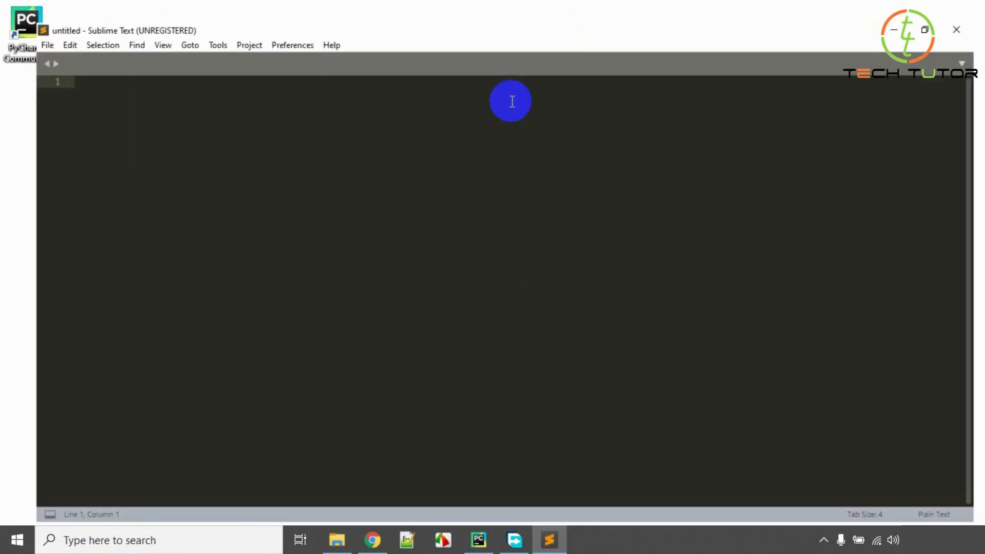
pyautogui.click(511, 104)
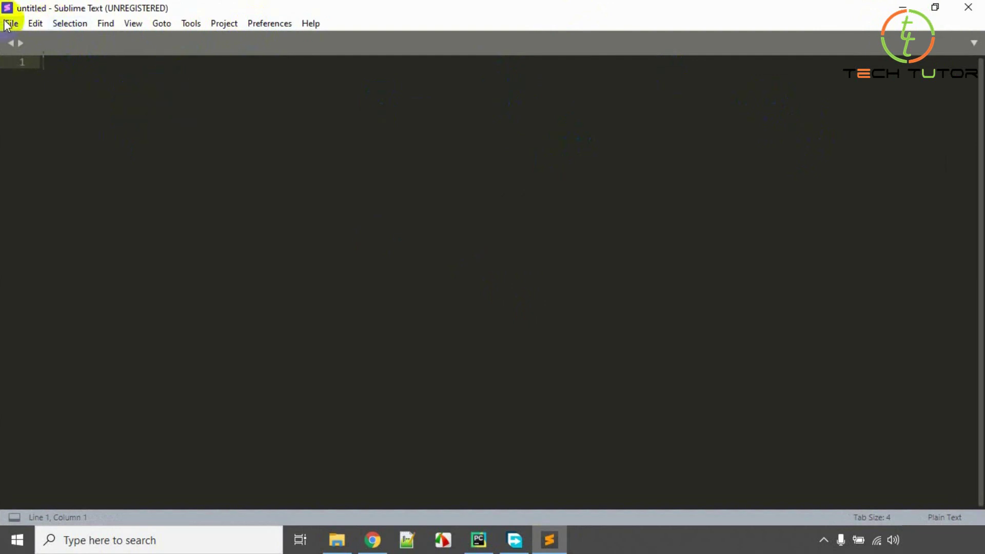
# Start Save As from Sublime Text's File menu and choose the Desktop as the location.
pyautogui.click(10, 25)
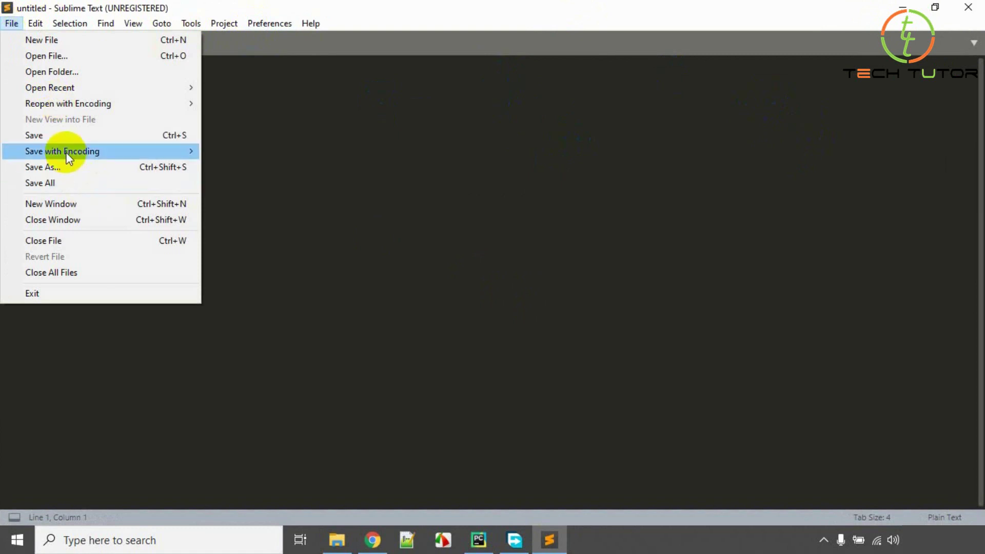
pyautogui.click(480, 5)
pyautogui.click(13, 26)
pyautogui.click(406, 6)
pyautogui.click(18, 29)
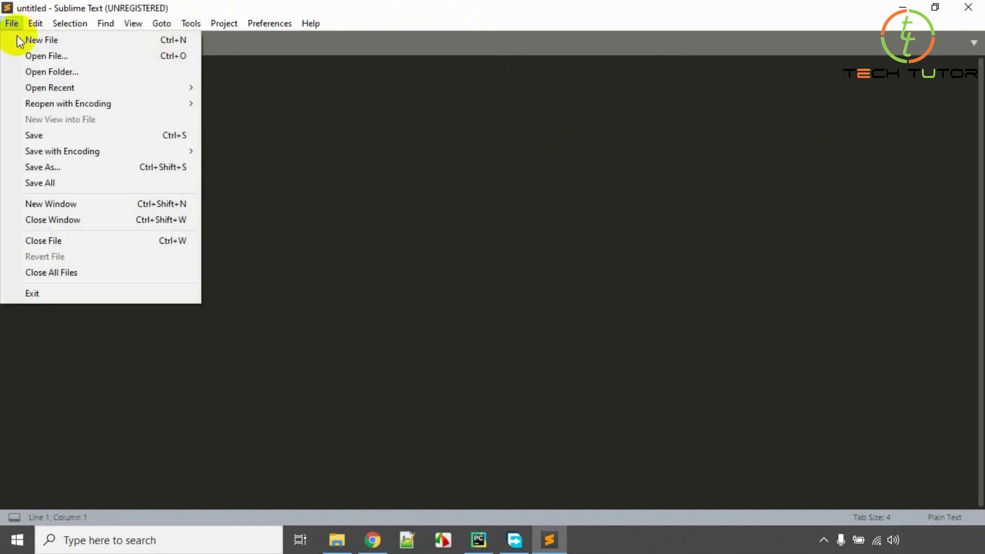
pyautogui.click(34, 167)
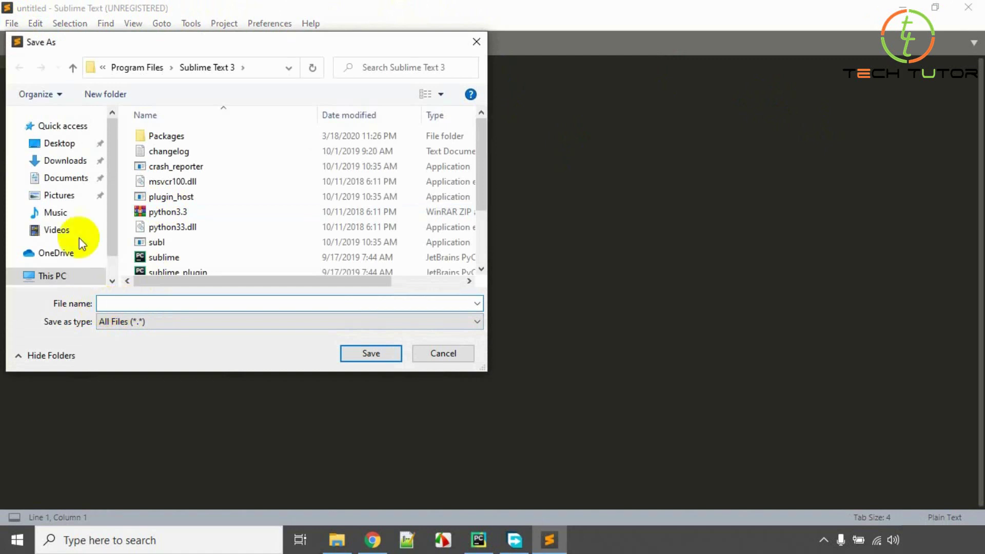
pyautogui.click(57, 150)
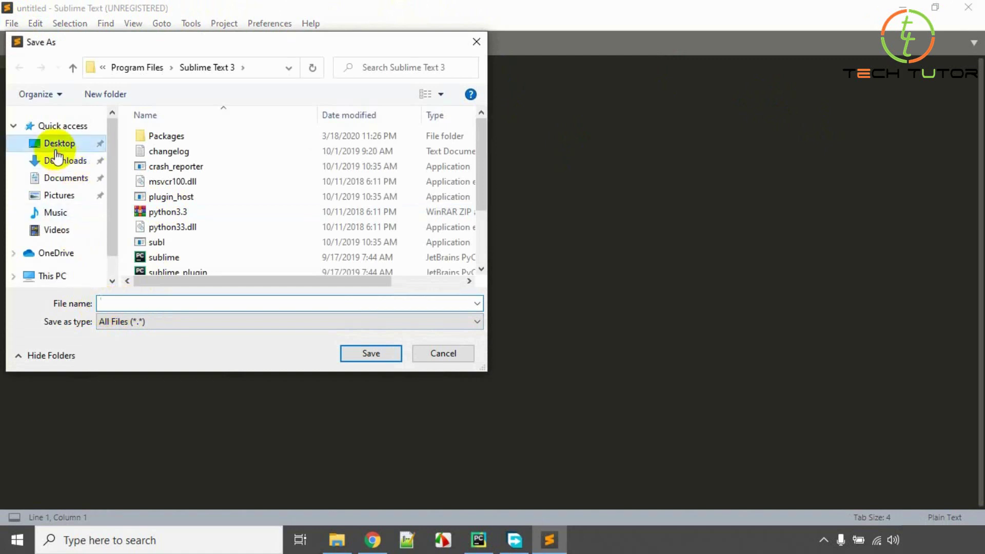
# Name the file techtutorpythontestproject.py and save it to the Desktop.
pyautogui.click(168, 301)
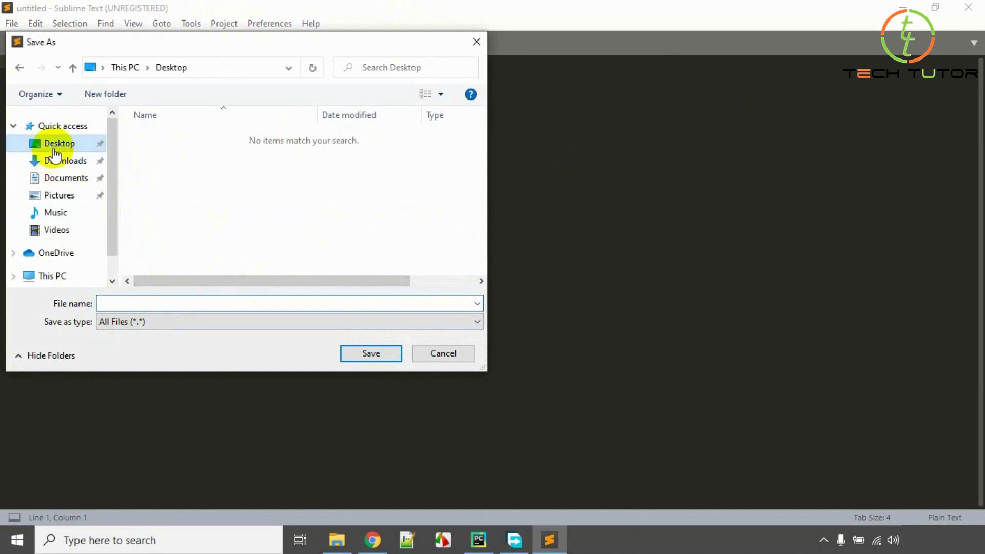
pyautogui.click(164, 304)
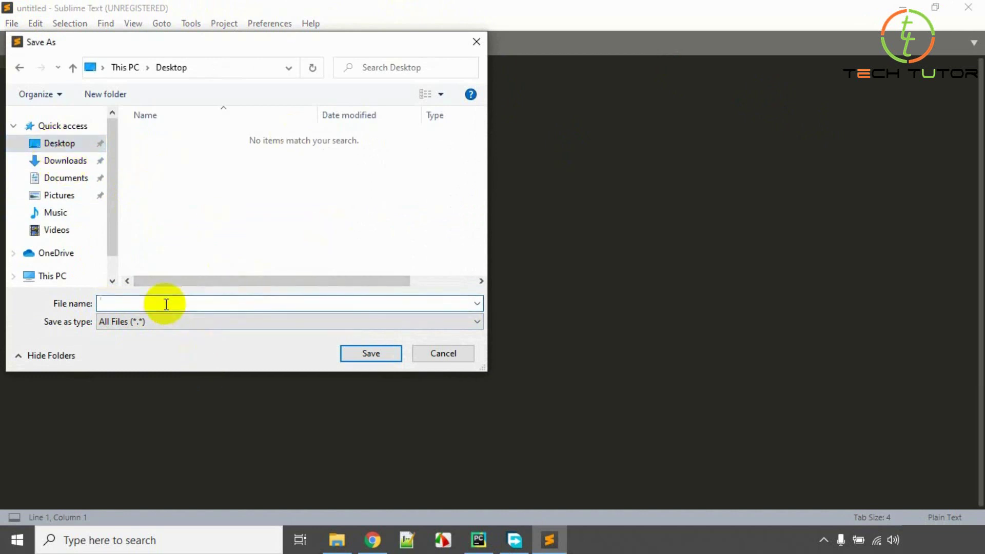
pyautogui.write('techtutorpythonpestproject')
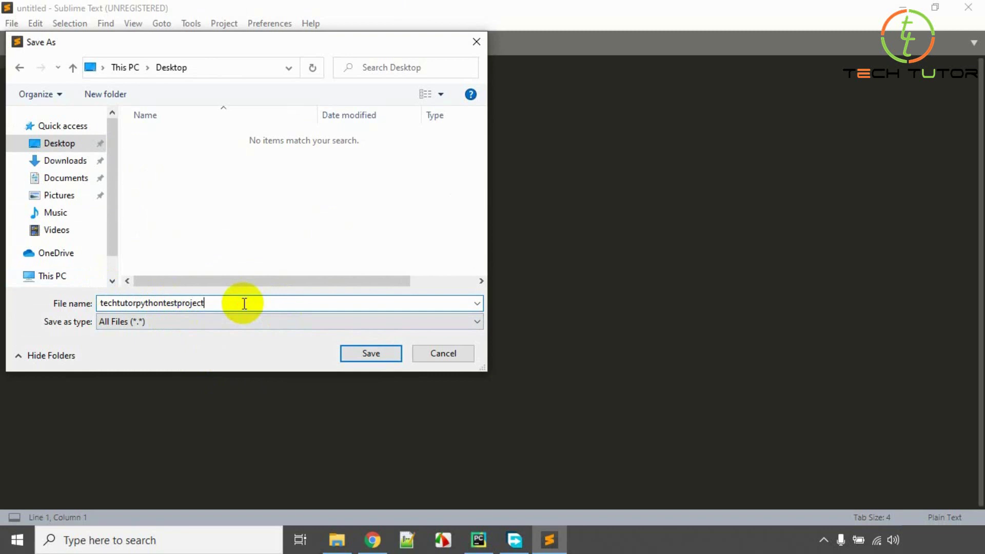
pyautogui.write('.py')
pyautogui.click(383, 352)
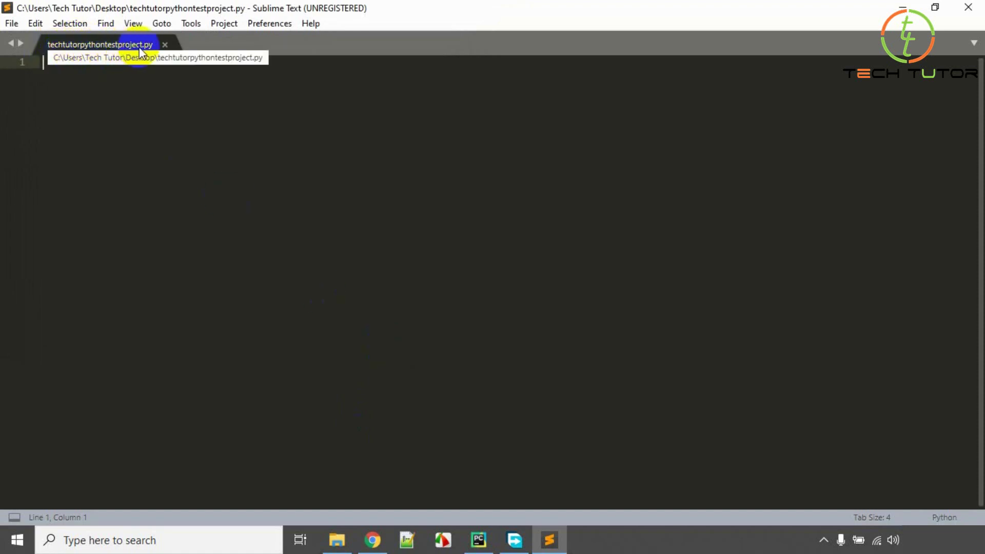
# Check the new file on the desktop, then write print("TECH TUTOR") on line 1 in Sublime.
pyautogui.click(902, 8)
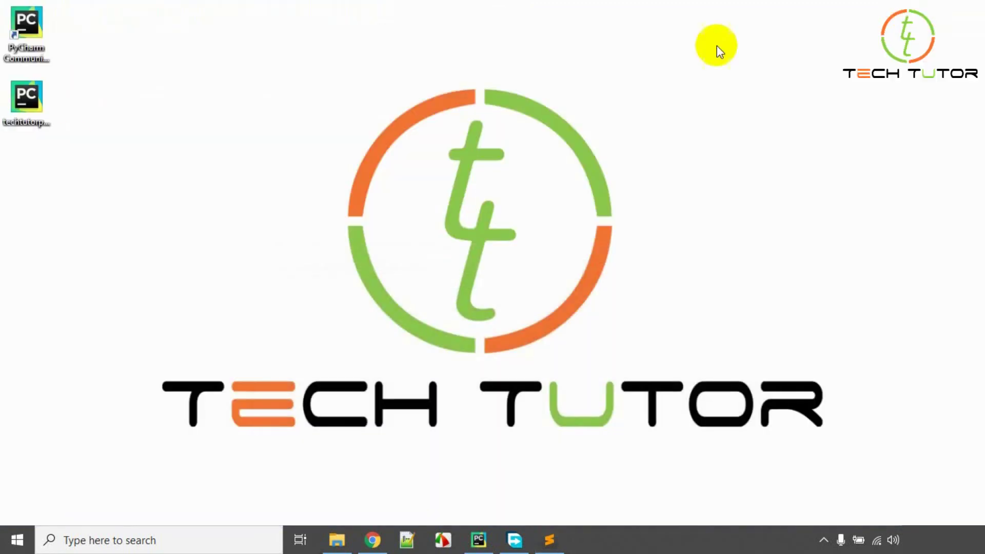
pyautogui.click(28, 113)
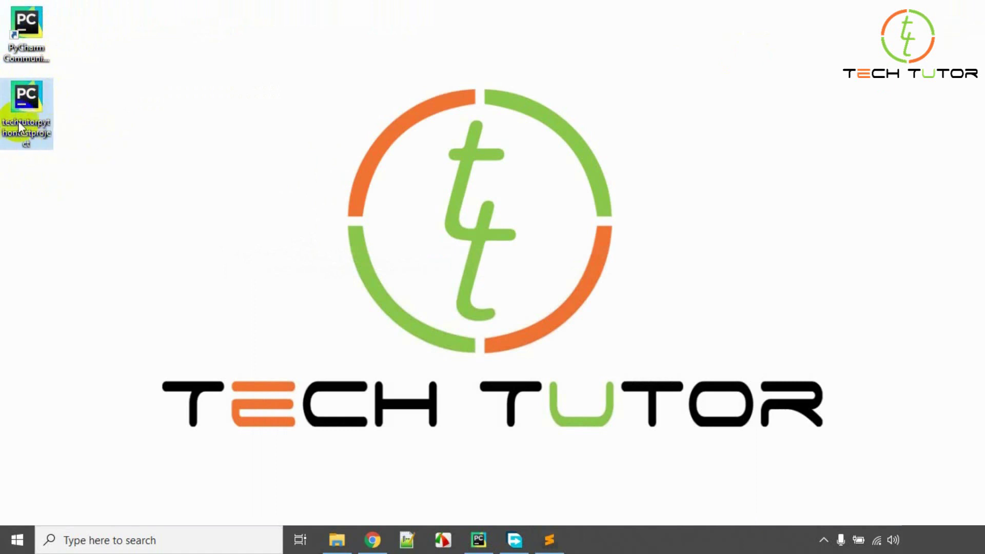
pyautogui.click(549, 540)
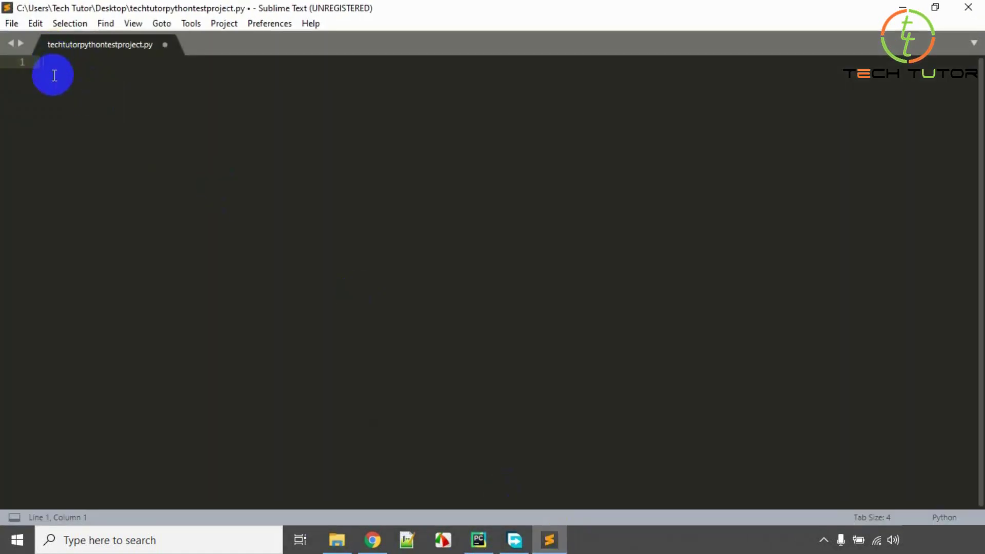
pyautogui.write('print')
pyautogui.write('()')
pyautogui.write('"')
pyautogui.write('TECH TUT')
pyautogui.write('OR')
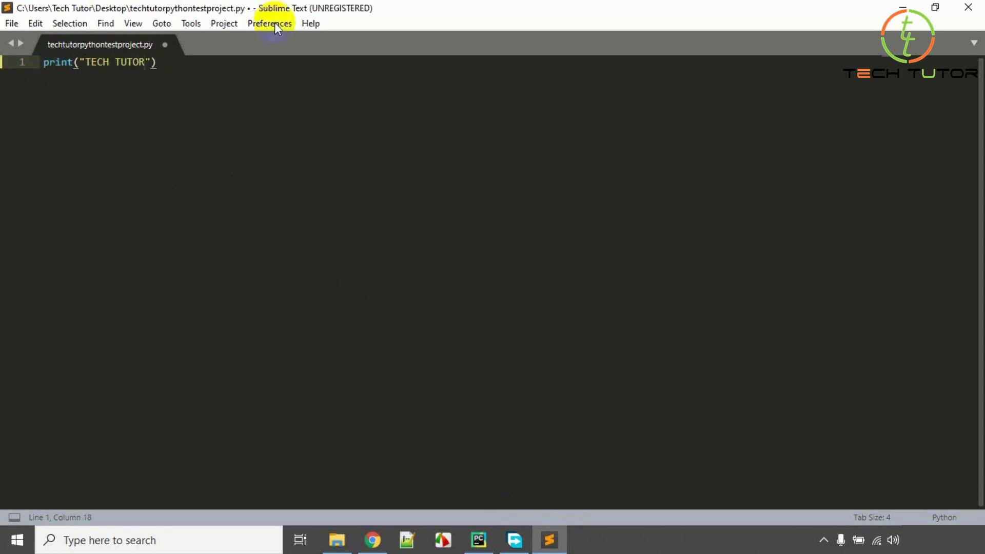
pyautogui.click(167, 62)
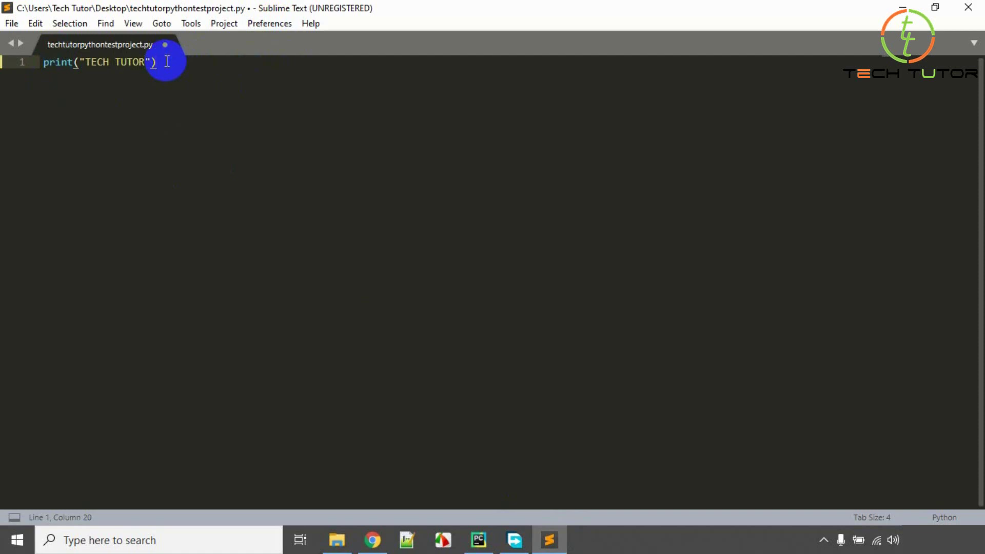
# Build the file with Ctrl+B using the Python build system, showing TECH TUTOR in the output.
pyautogui.hotkey('ctrl', 'b')
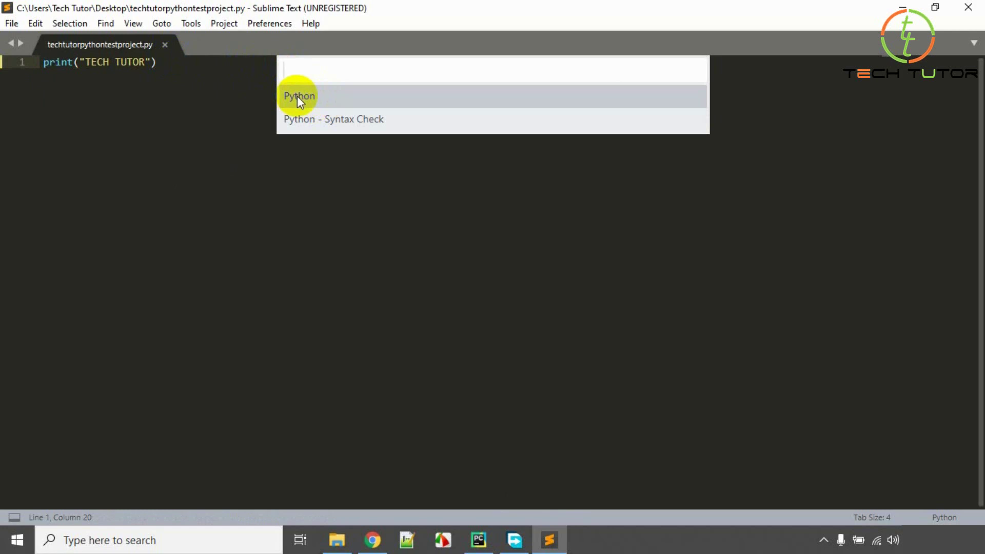
pyautogui.click(297, 97)
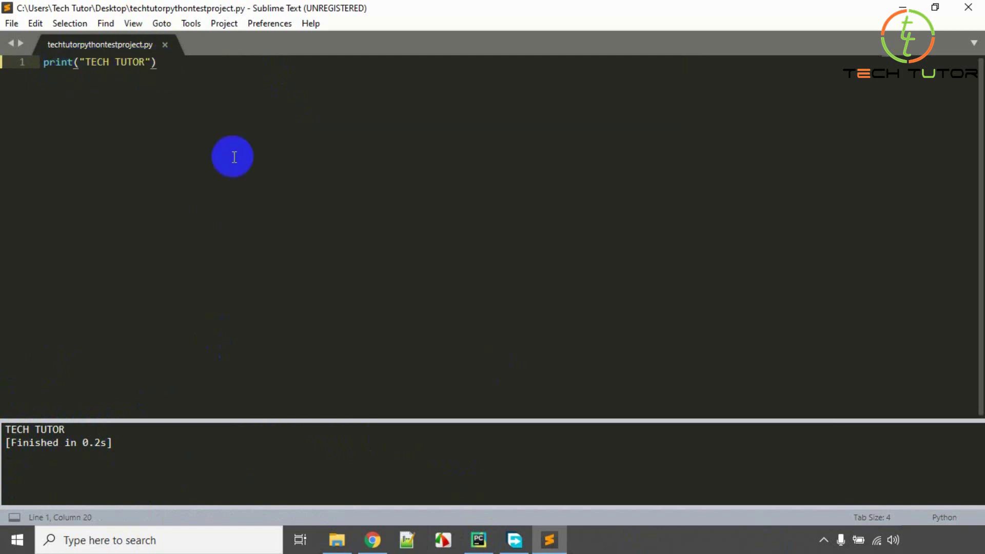
pyautogui.press('Return')
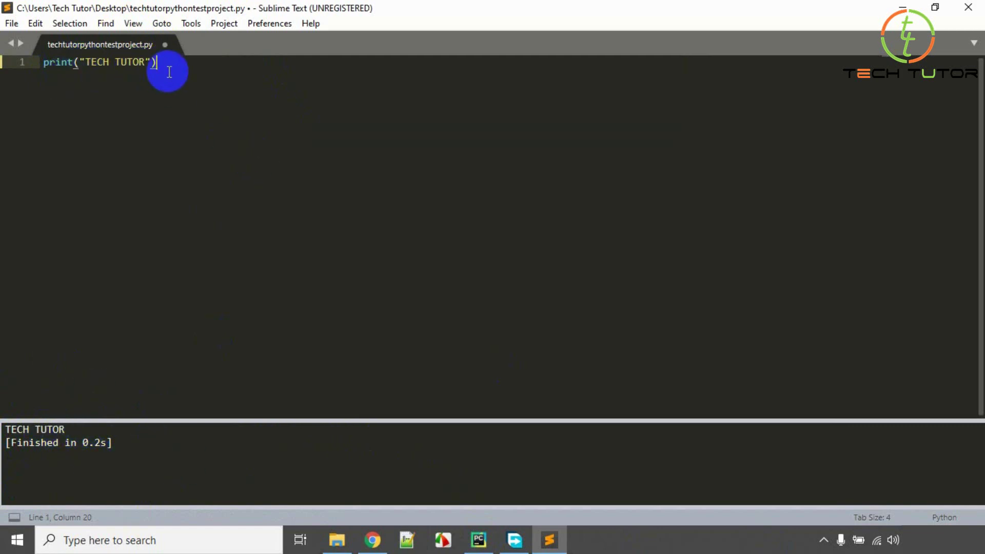